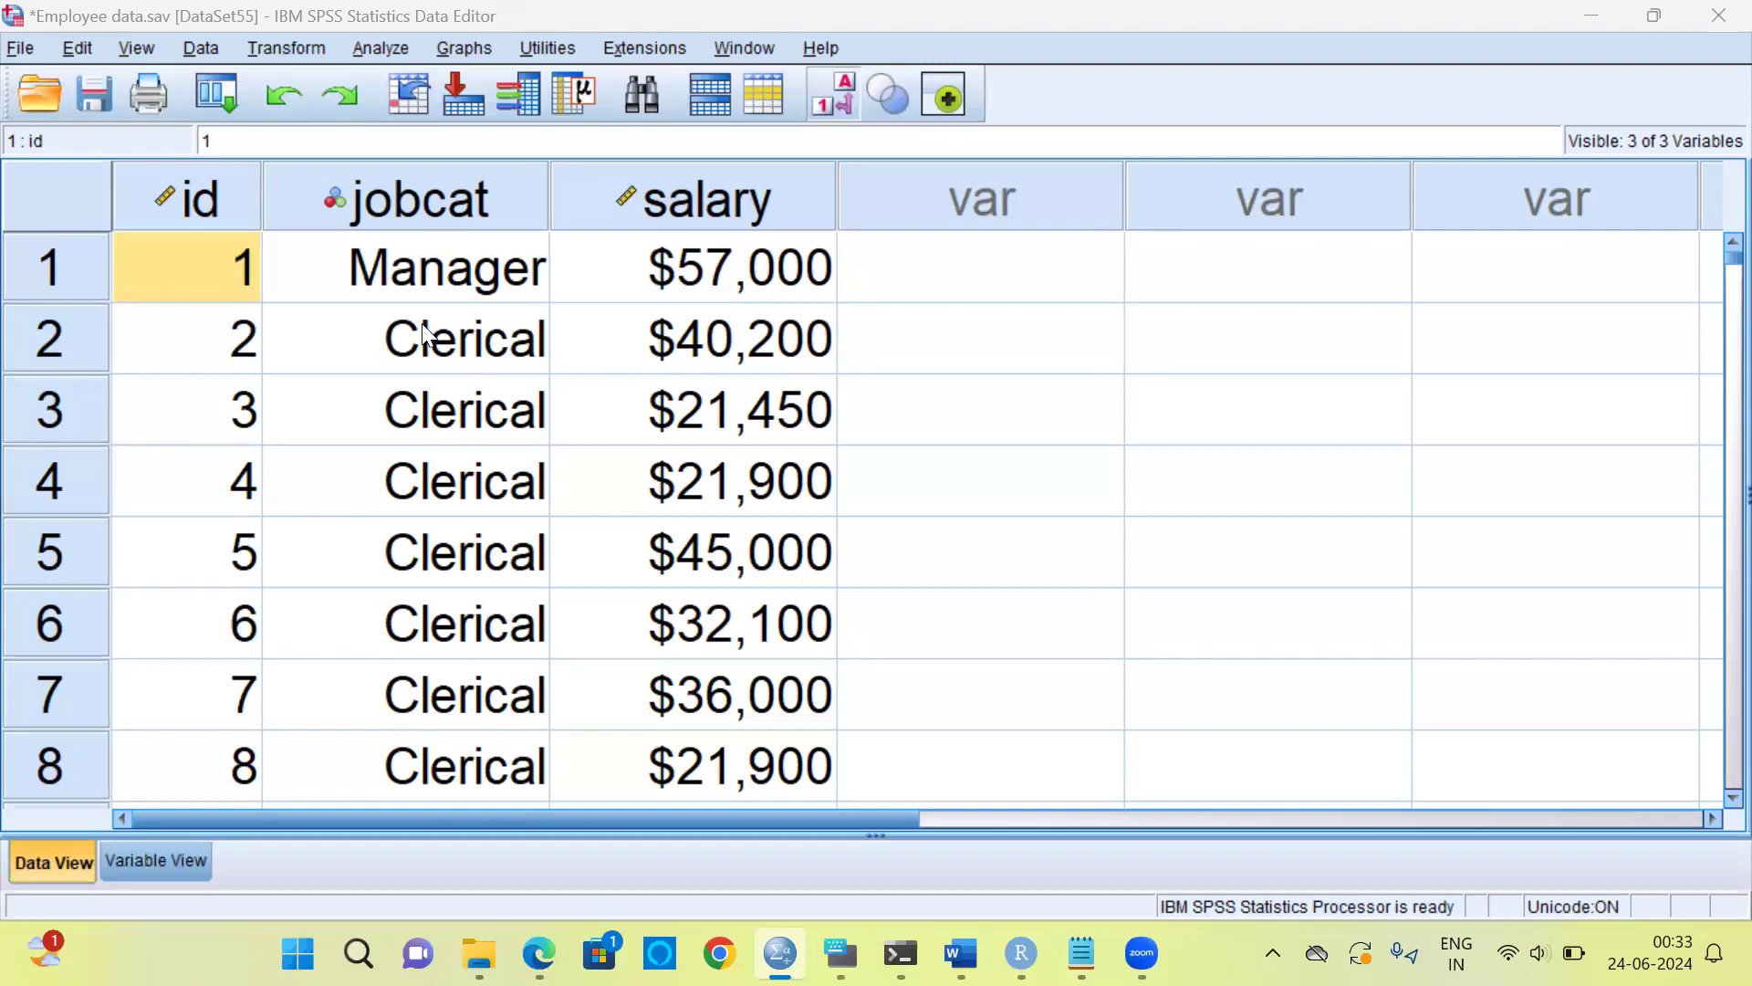
# Look over the id, jobcat and salary columns and the first employee's values in each of them.
pyautogui.click(219, 332)
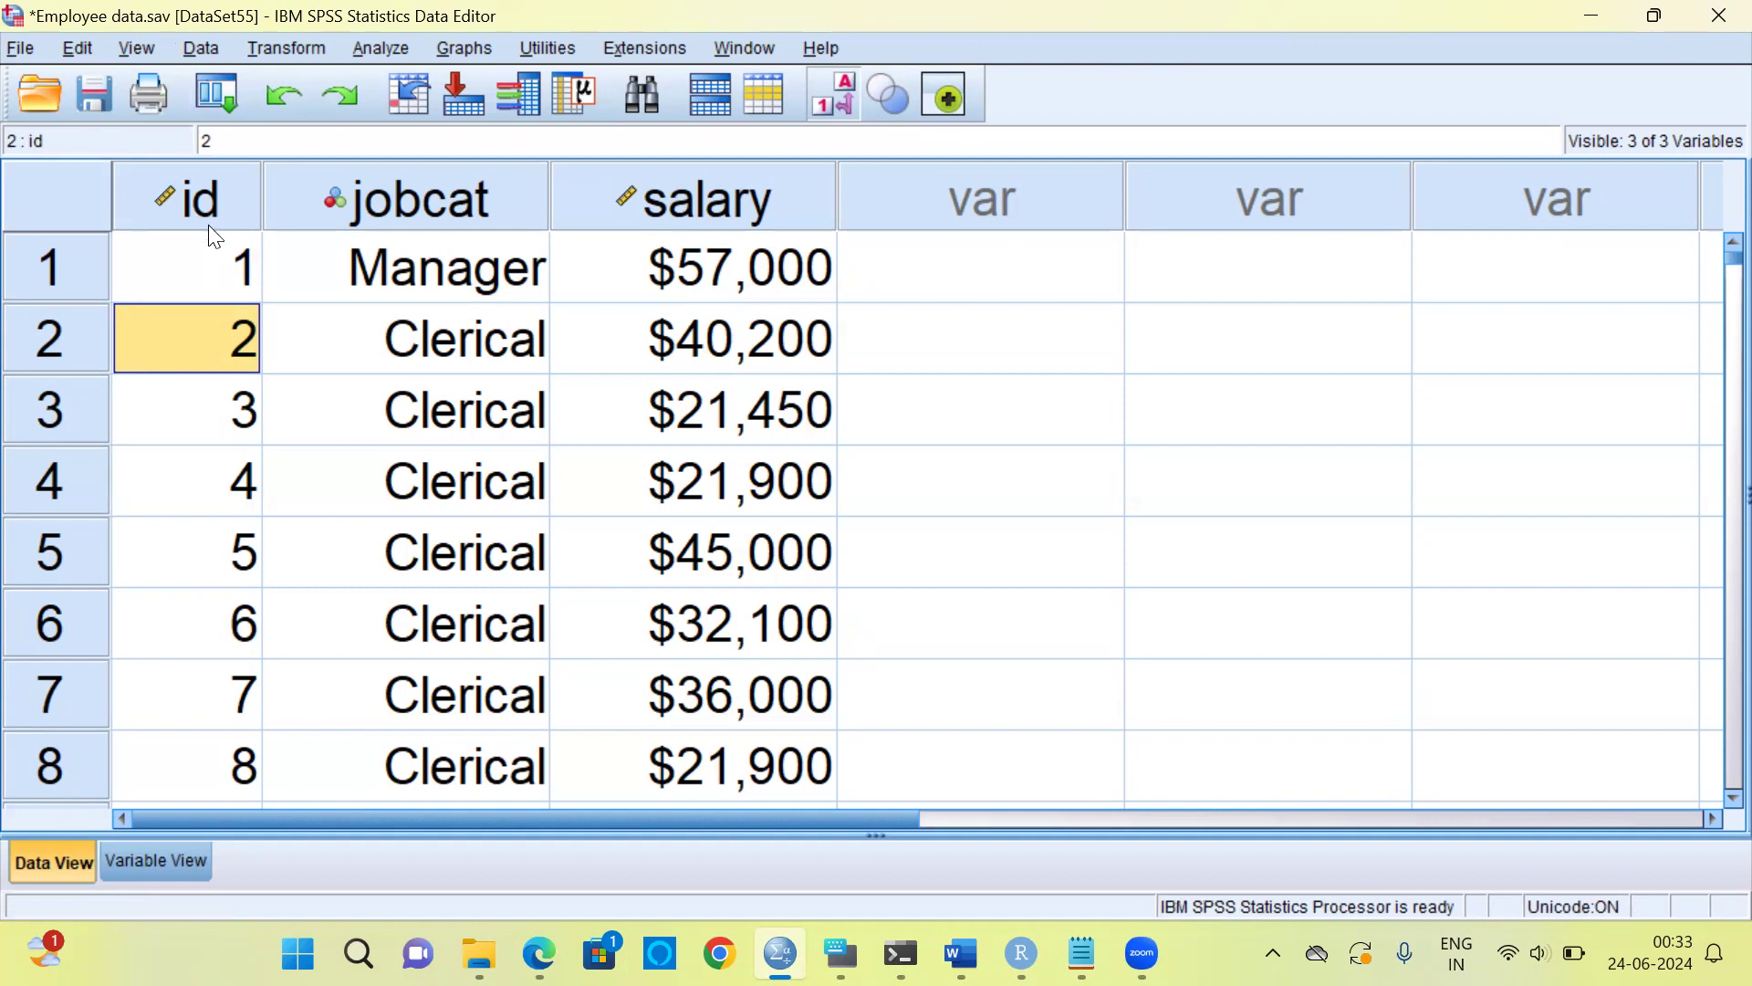
pyautogui.click(212, 270)
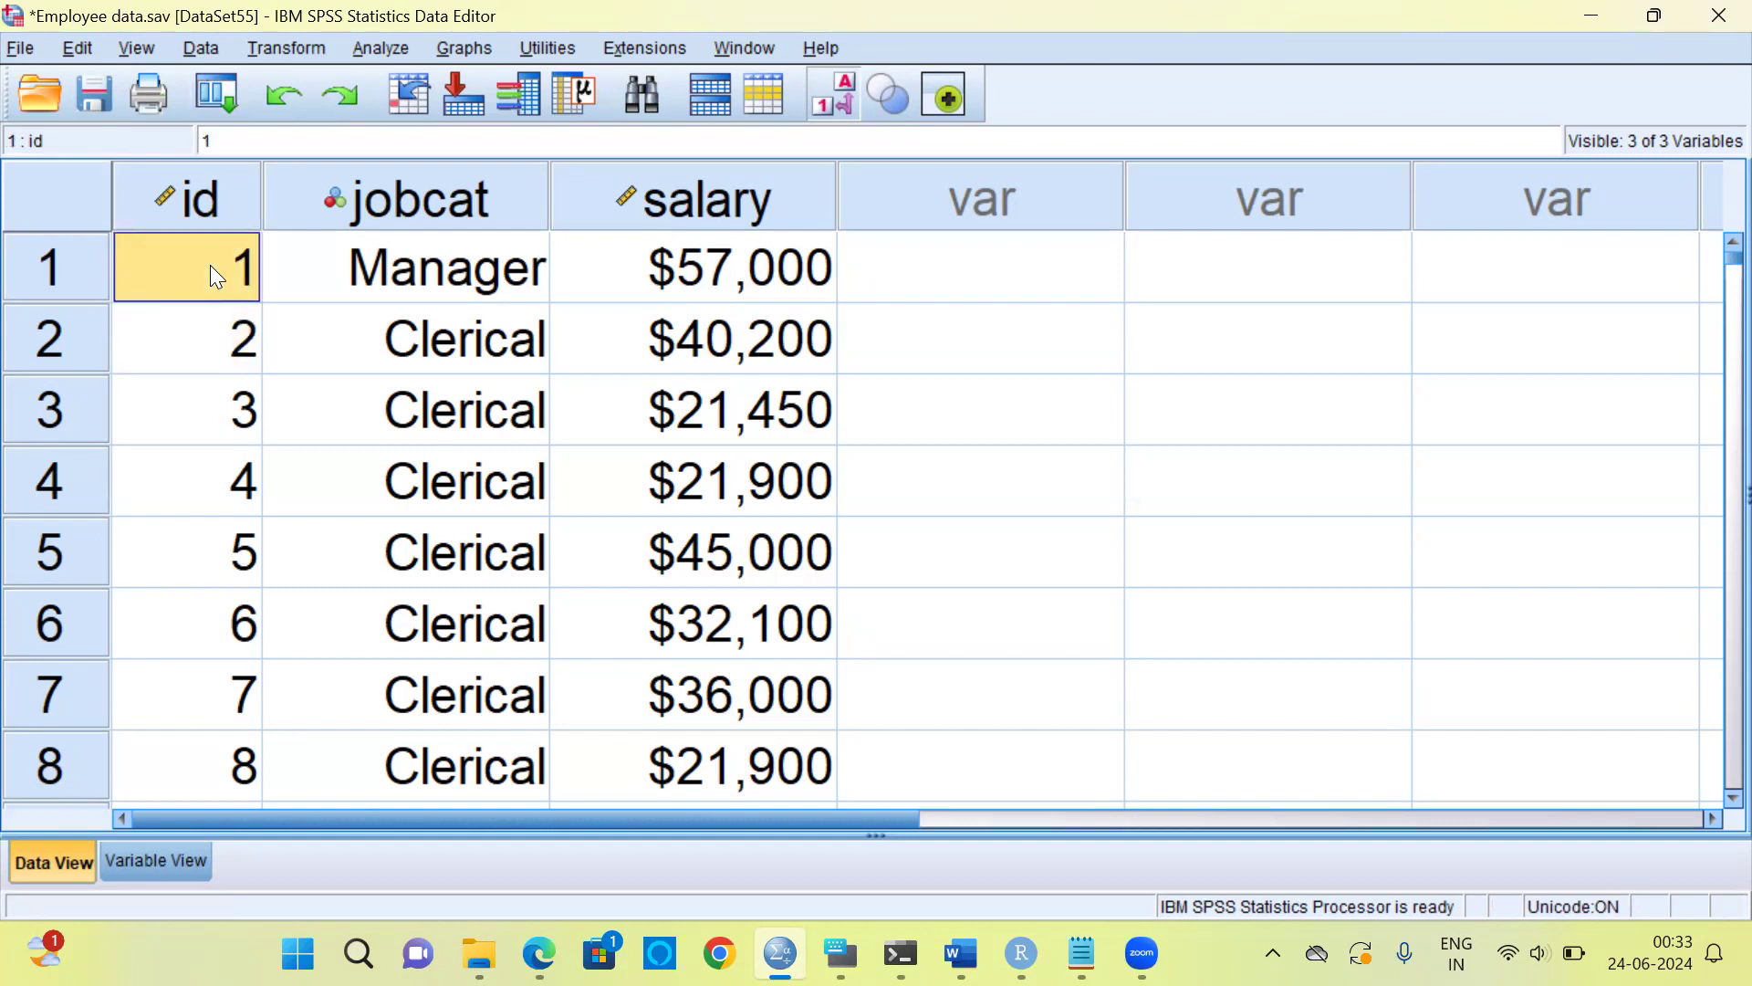
pyautogui.click(212, 210)
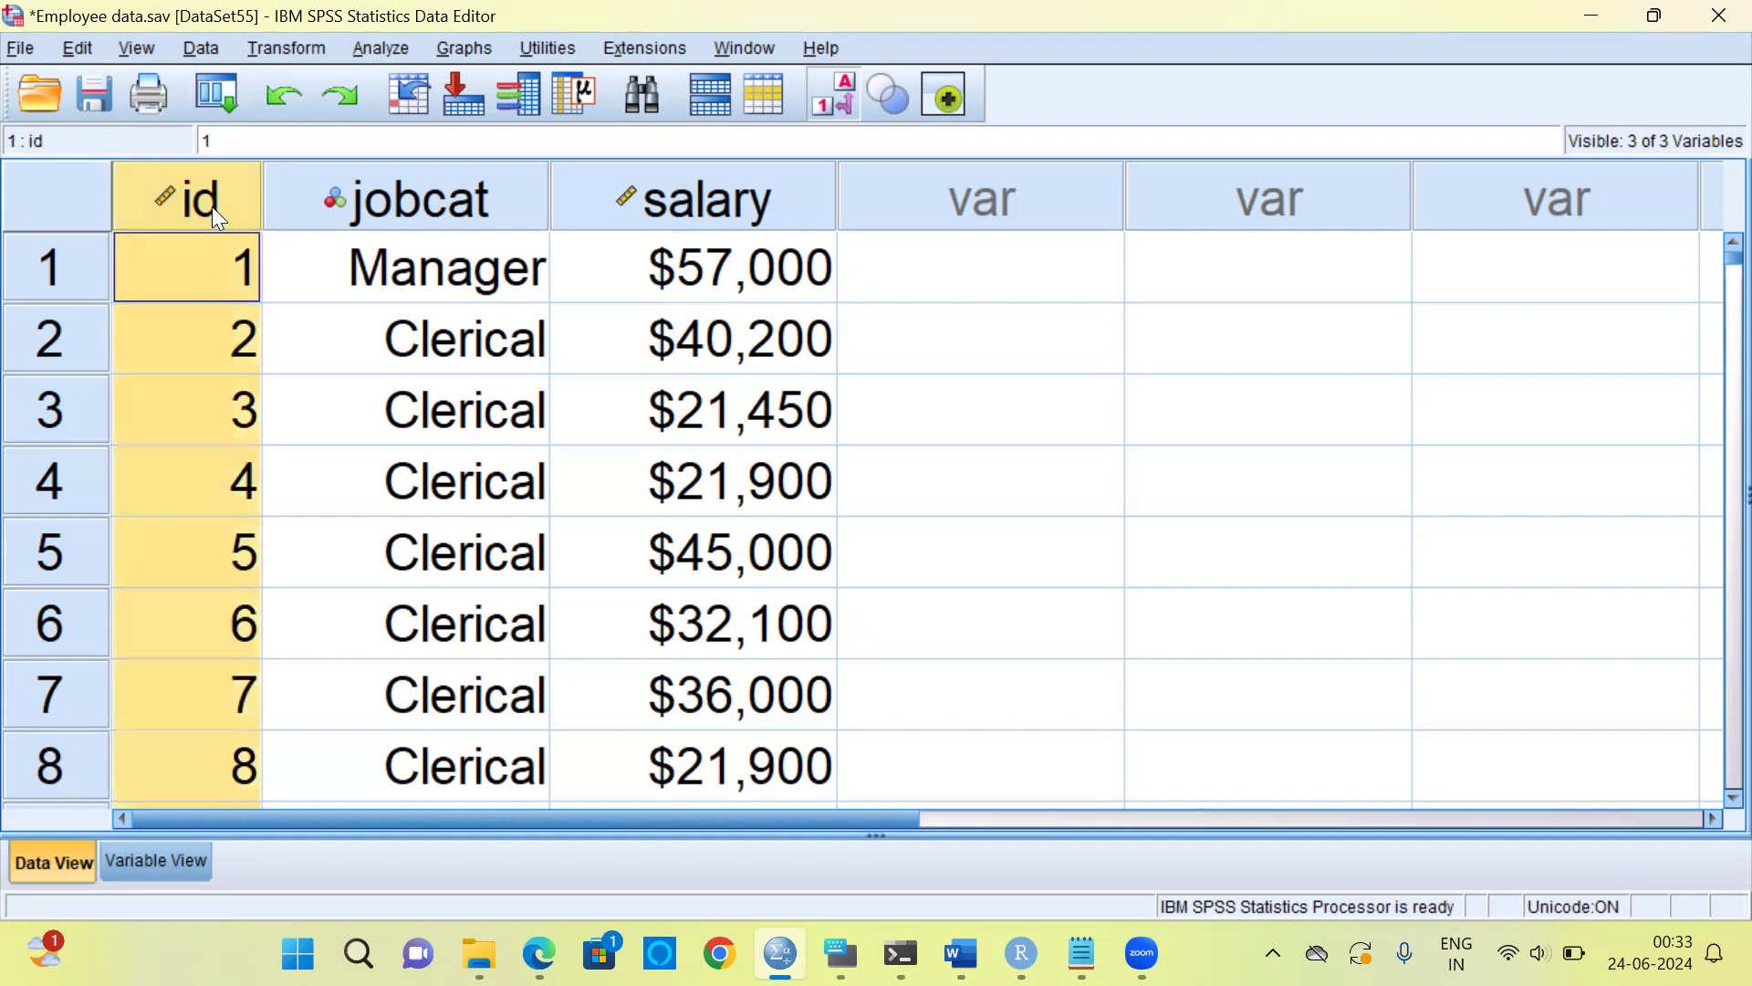
pyautogui.click(420, 201)
pyautogui.click(720, 213)
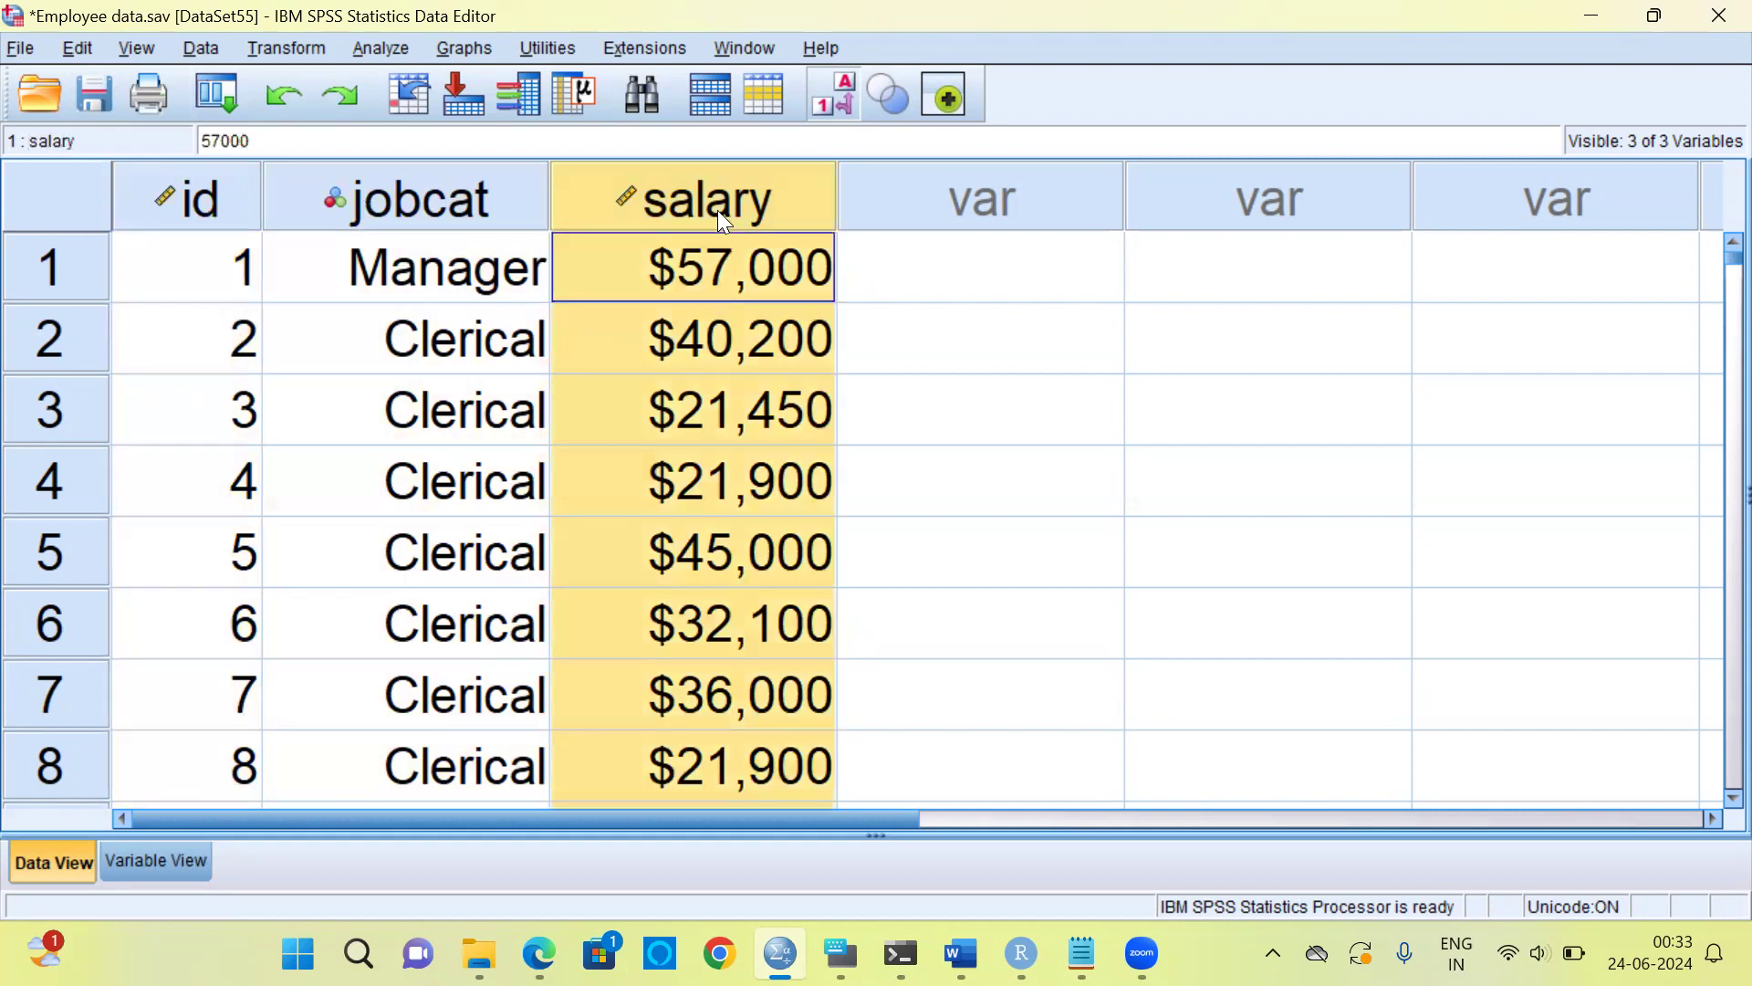
pyautogui.click(239, 279)
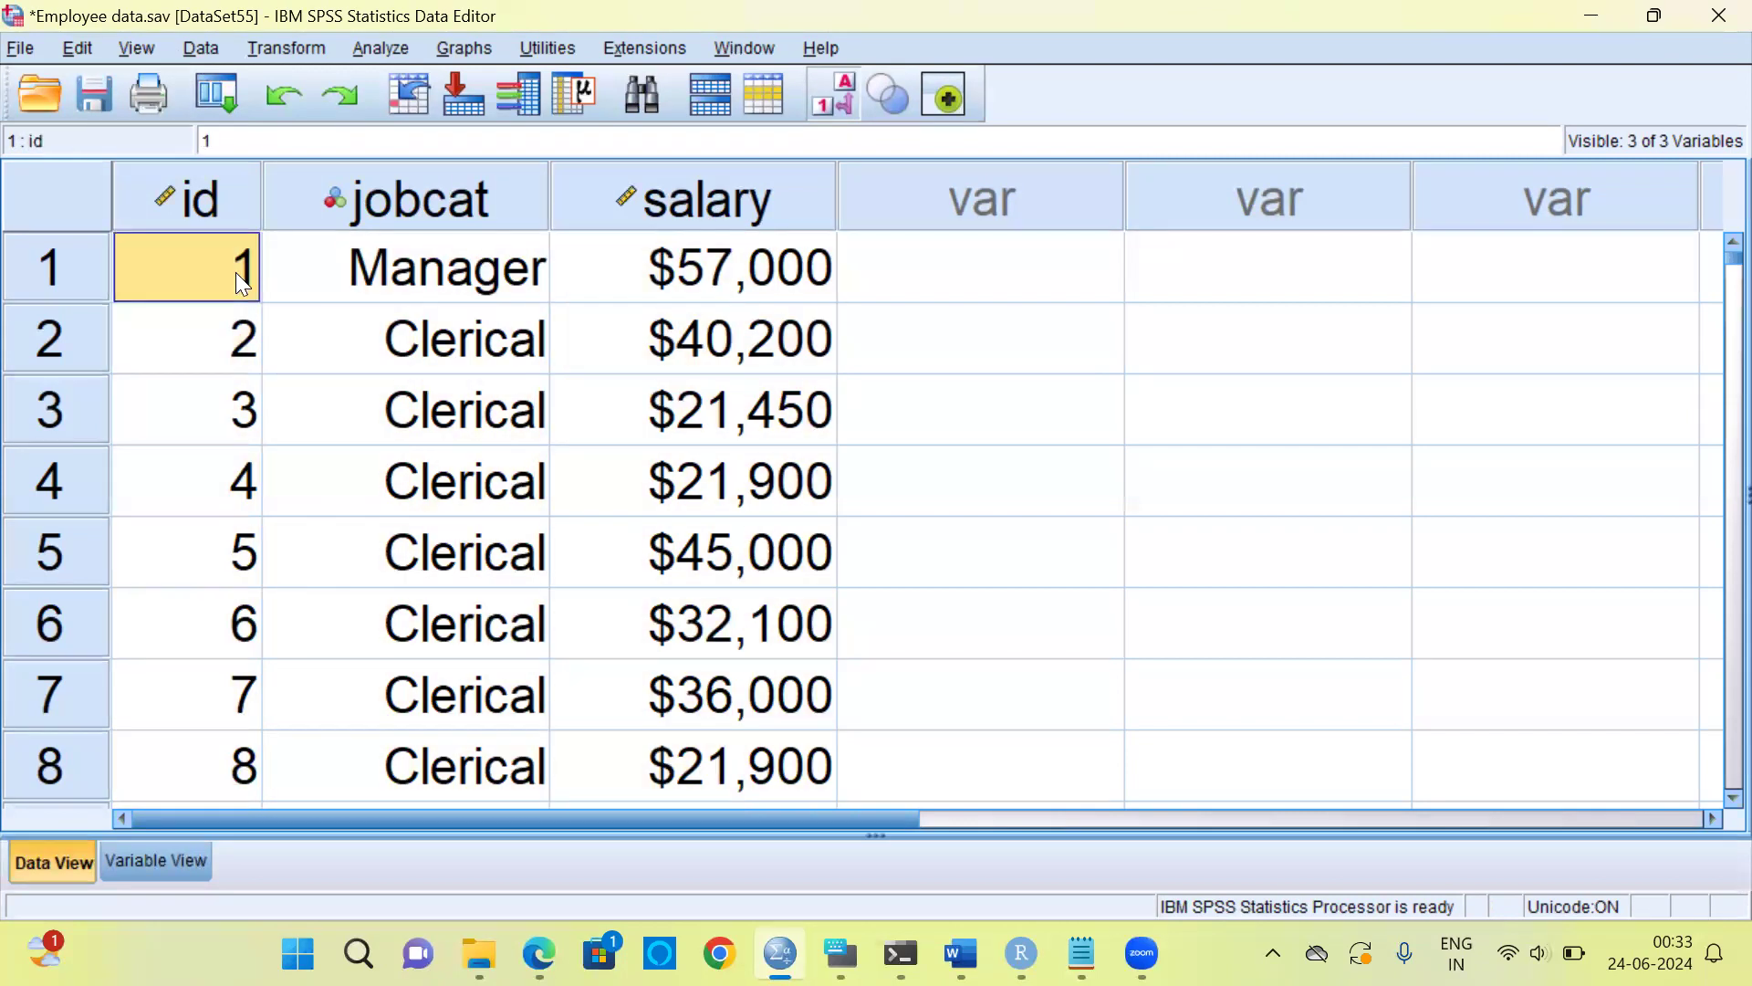
pyautogui.click(447, 272)
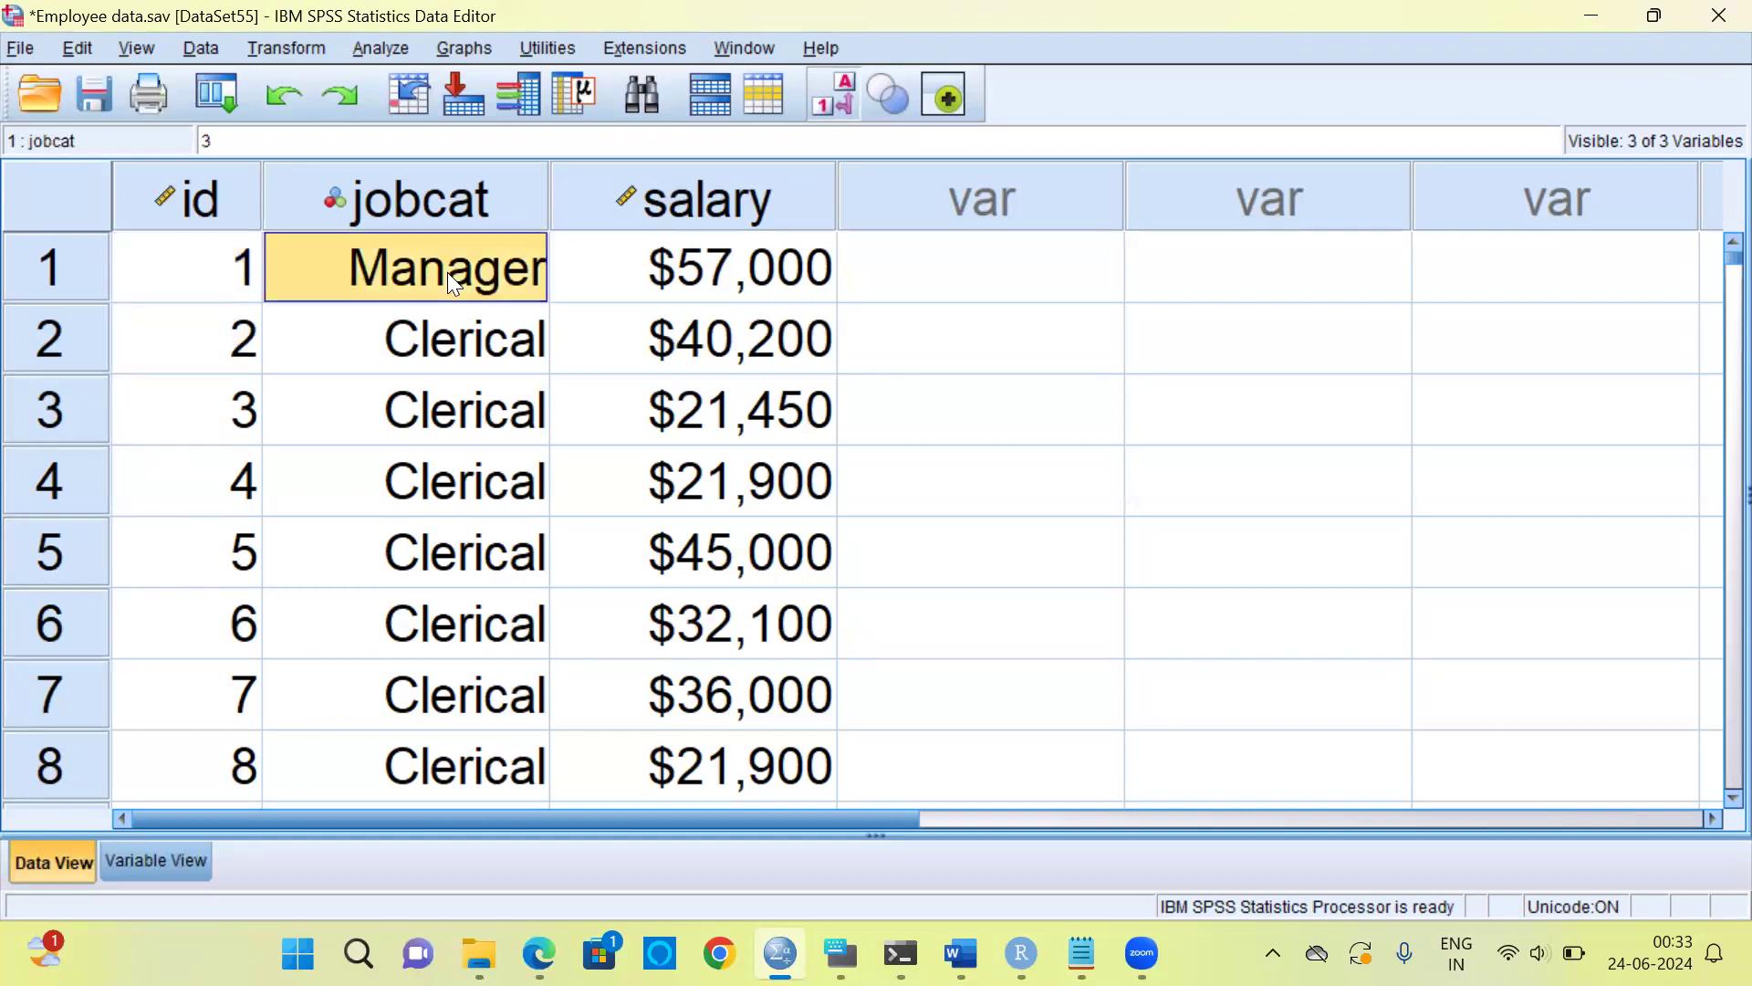
pyautogui.click(708, 290)
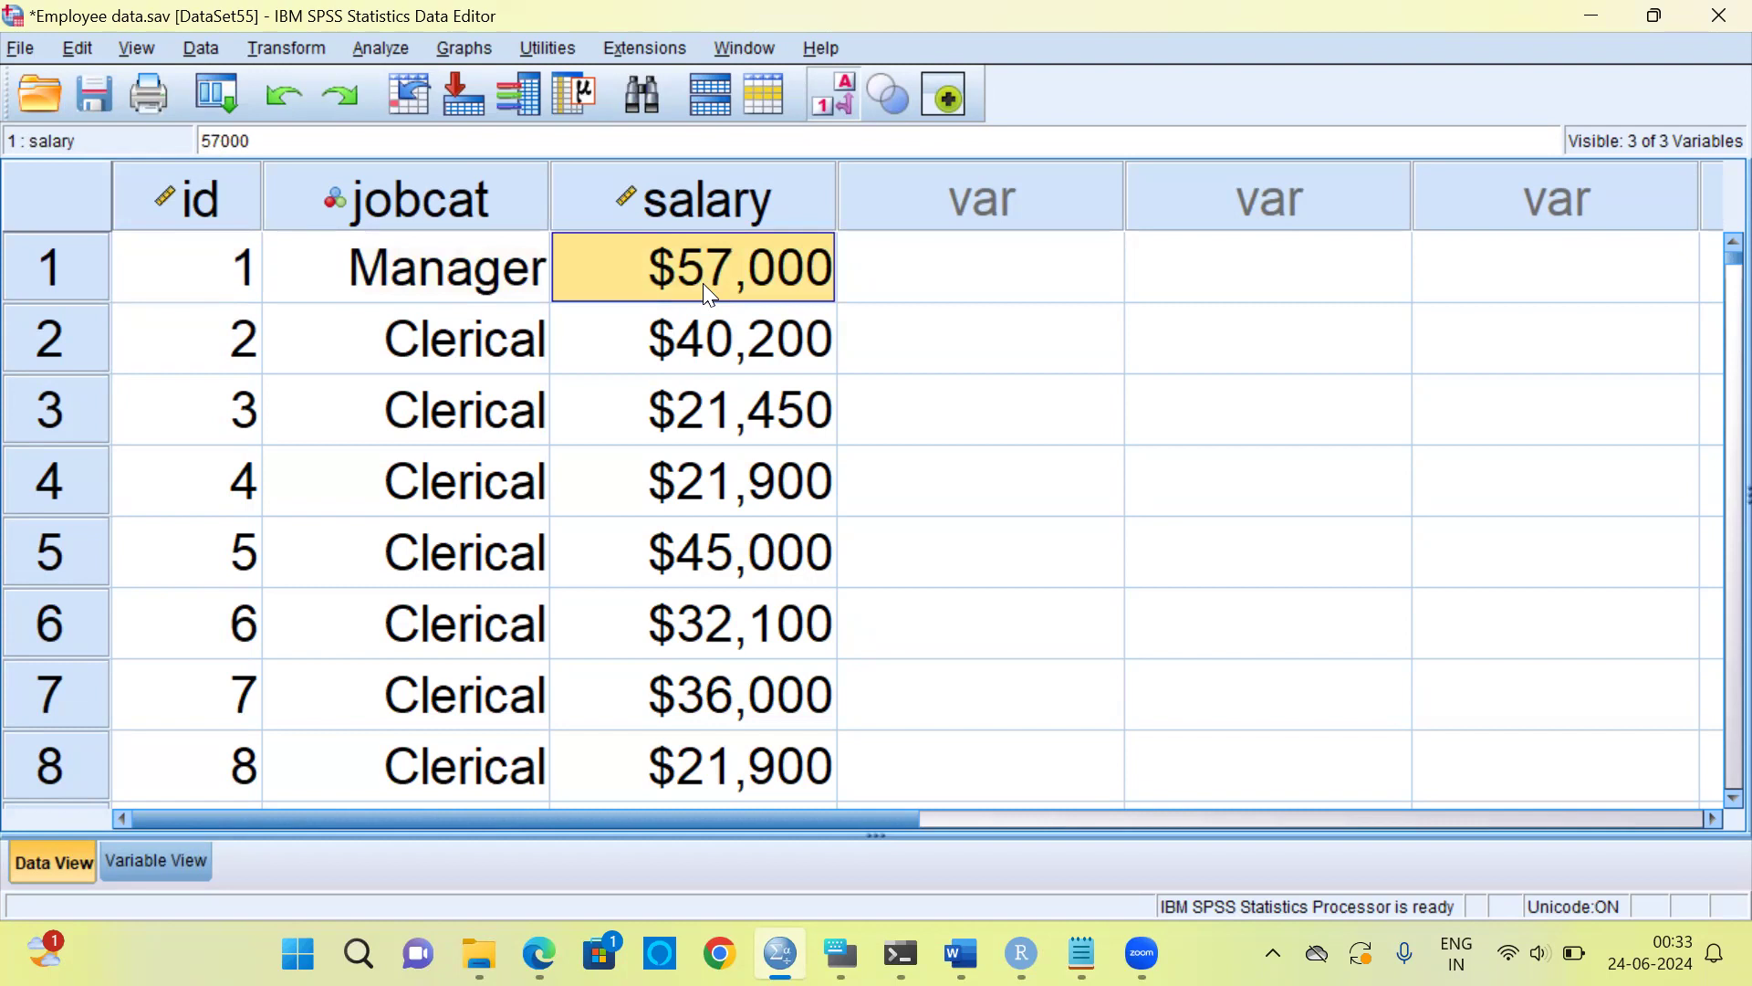
# Check how far the data extends by going to the last case of the id column and returning to the first.
pyautogui.click(245, 284)
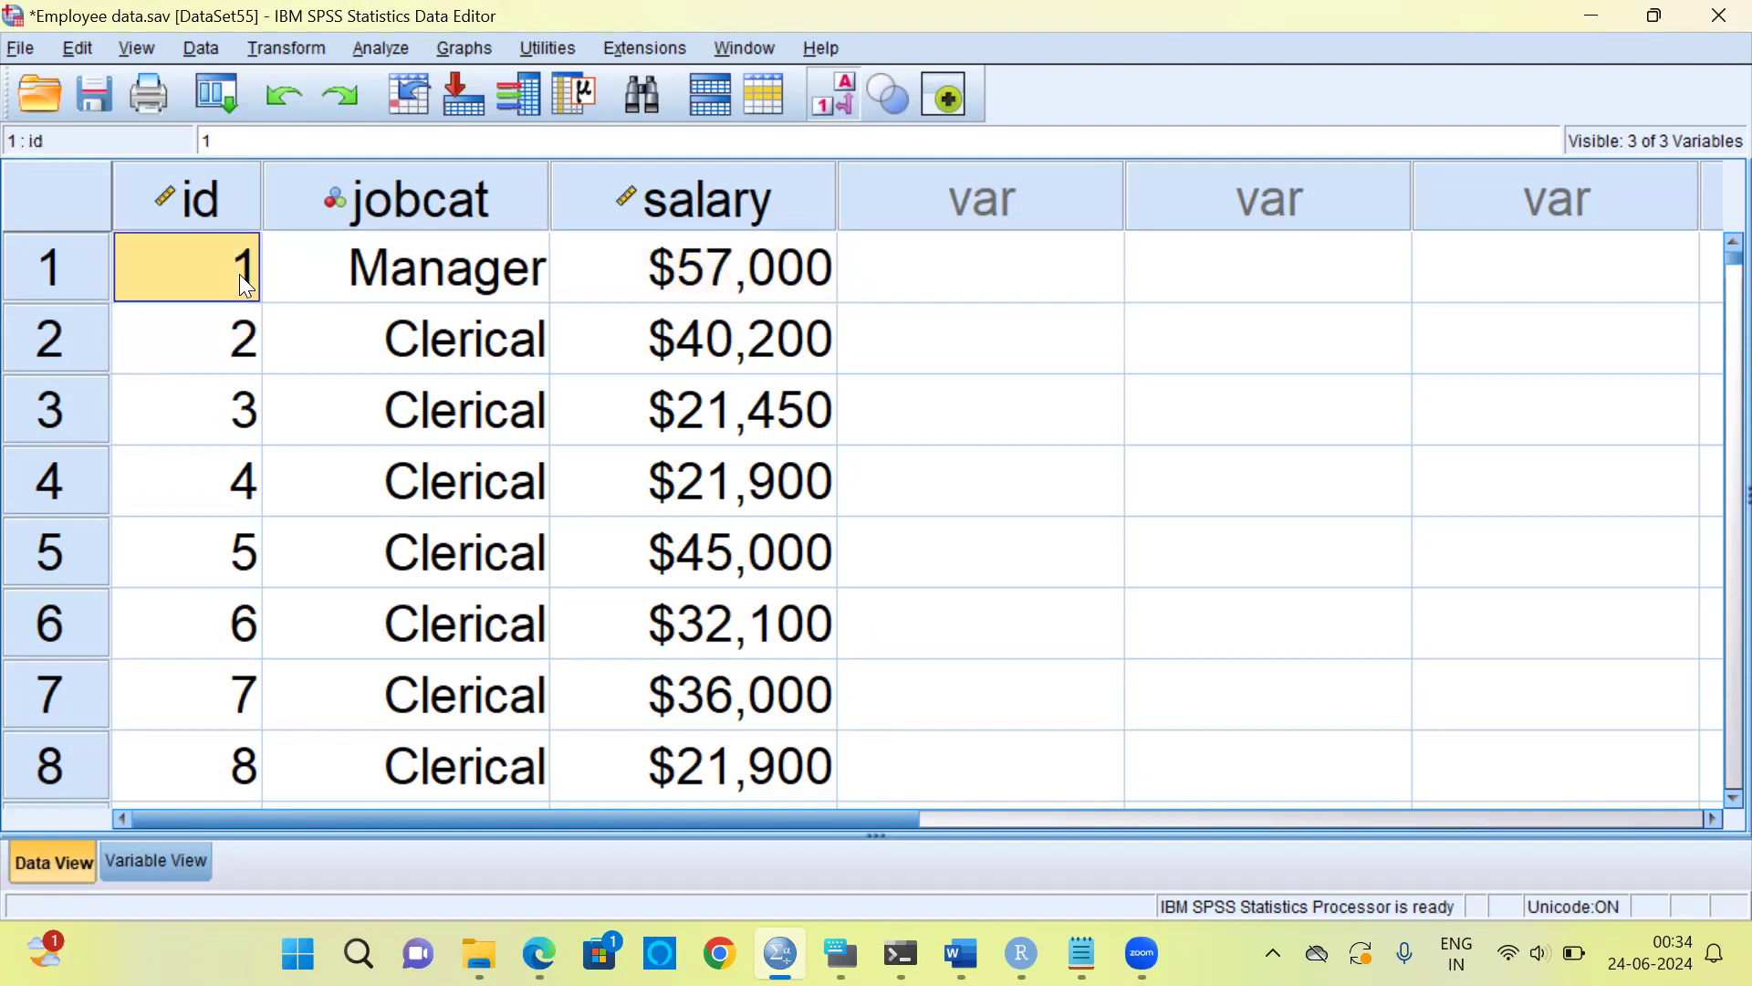
pyautogui.hotkey('ctrl', 'Down')
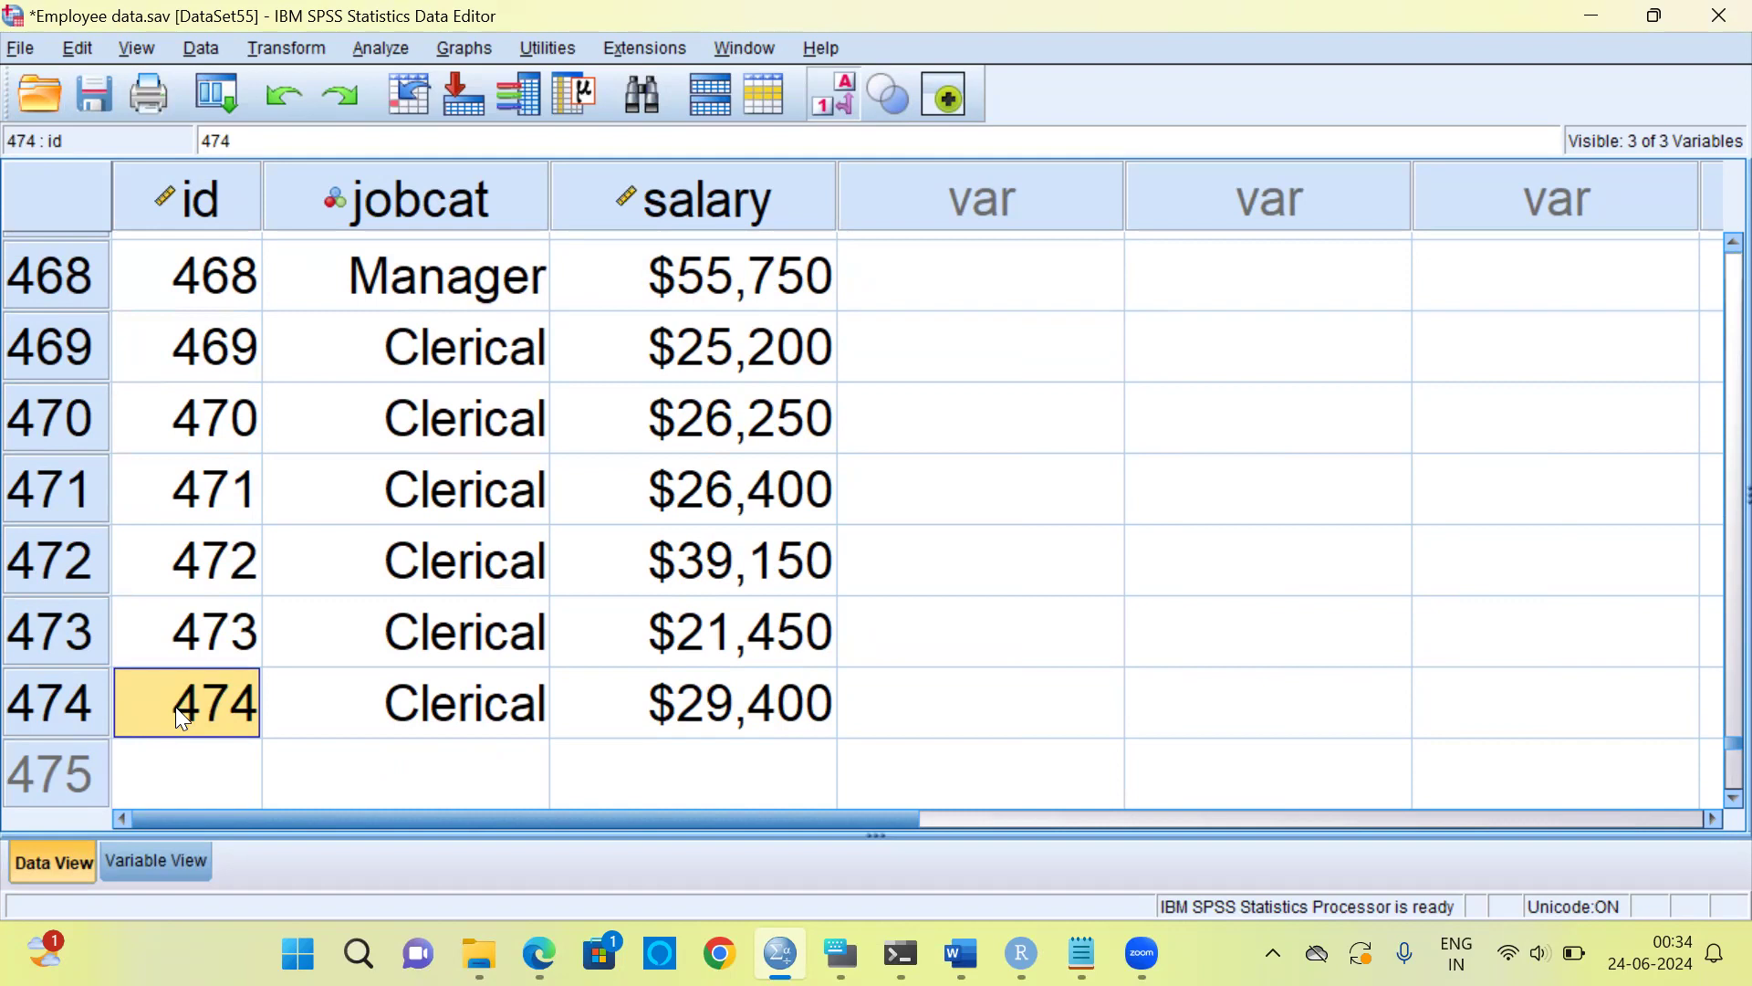
pyautogui.hotkey('ctrl', 'Up')
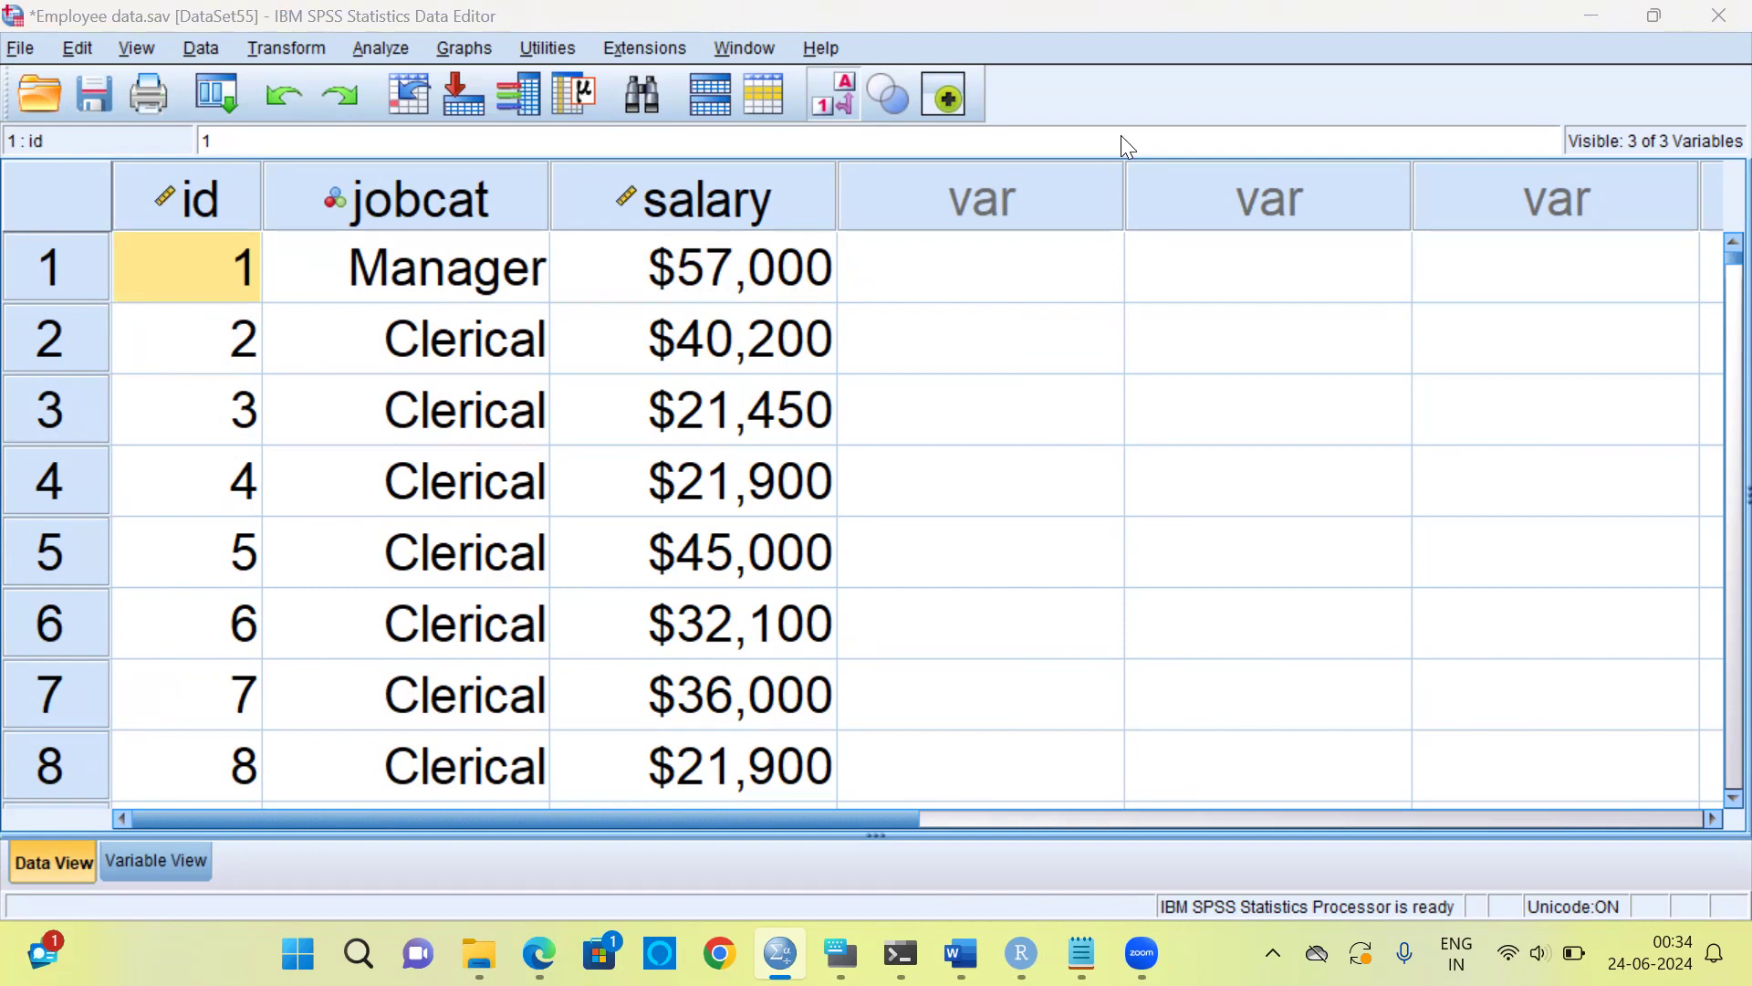
# Set up a Frequencies analysis from reset settings with Employment Category [jobcat] as its variable and frequency tables turned off.
pyautogui.click(381, 49)
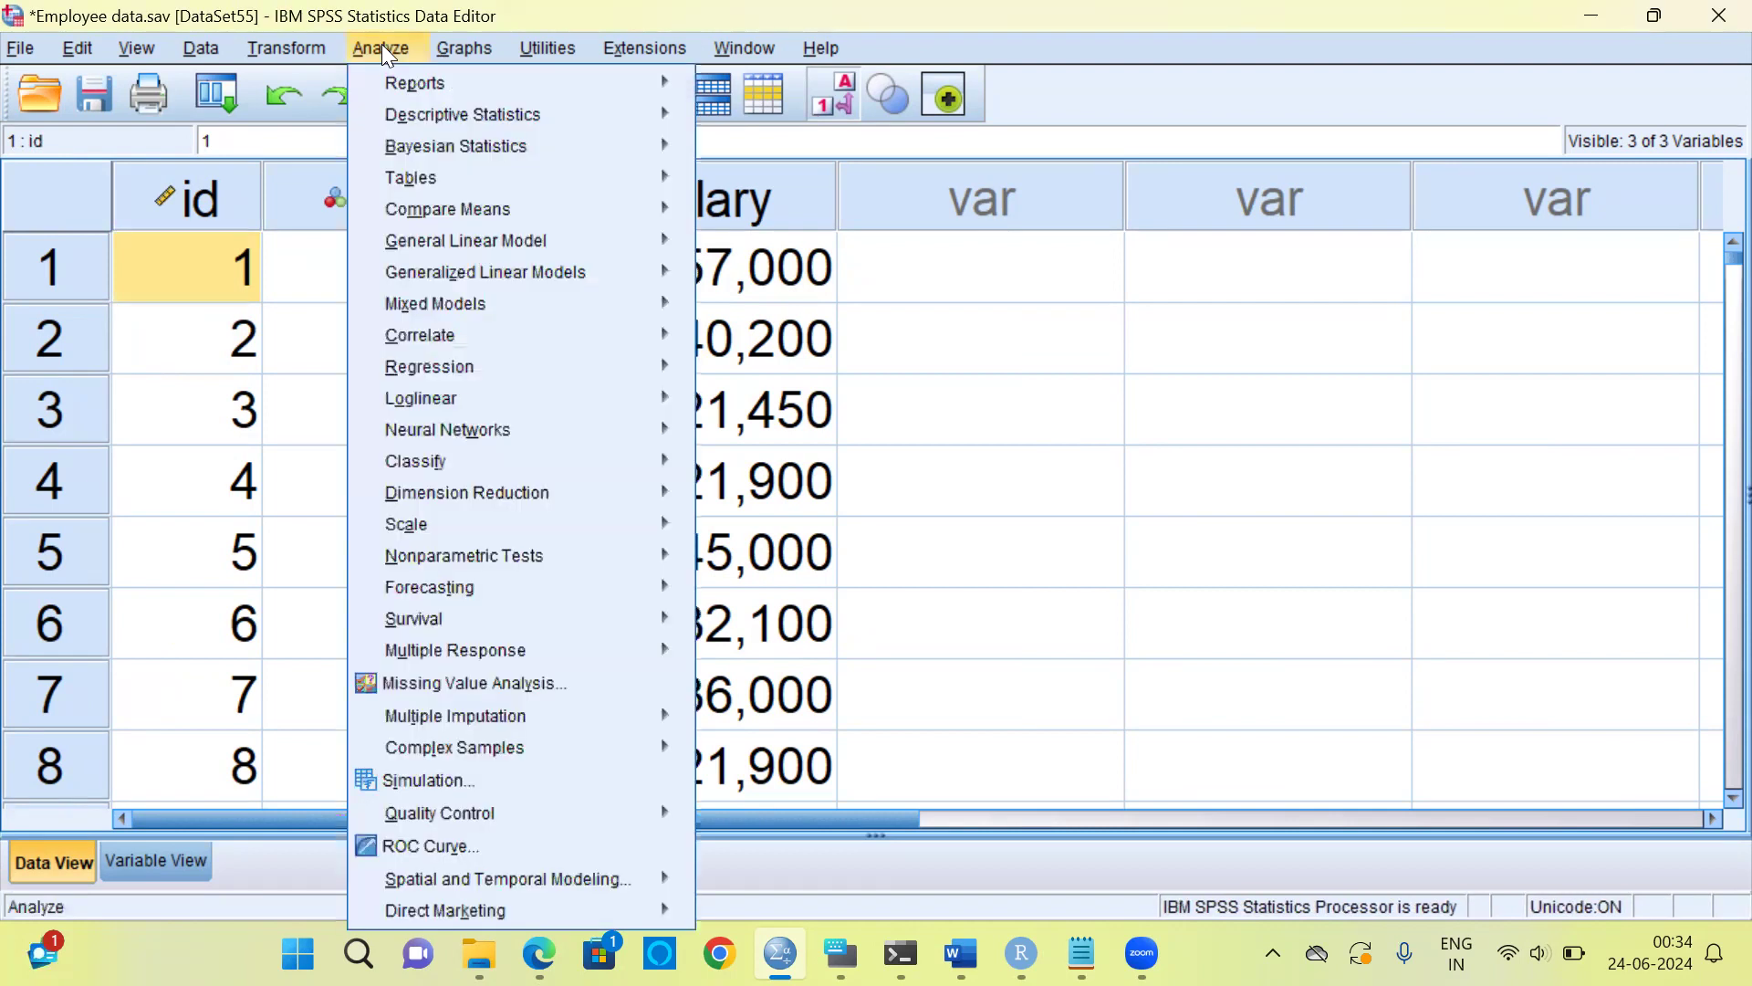
pyautogui.moveTo(396, 115)
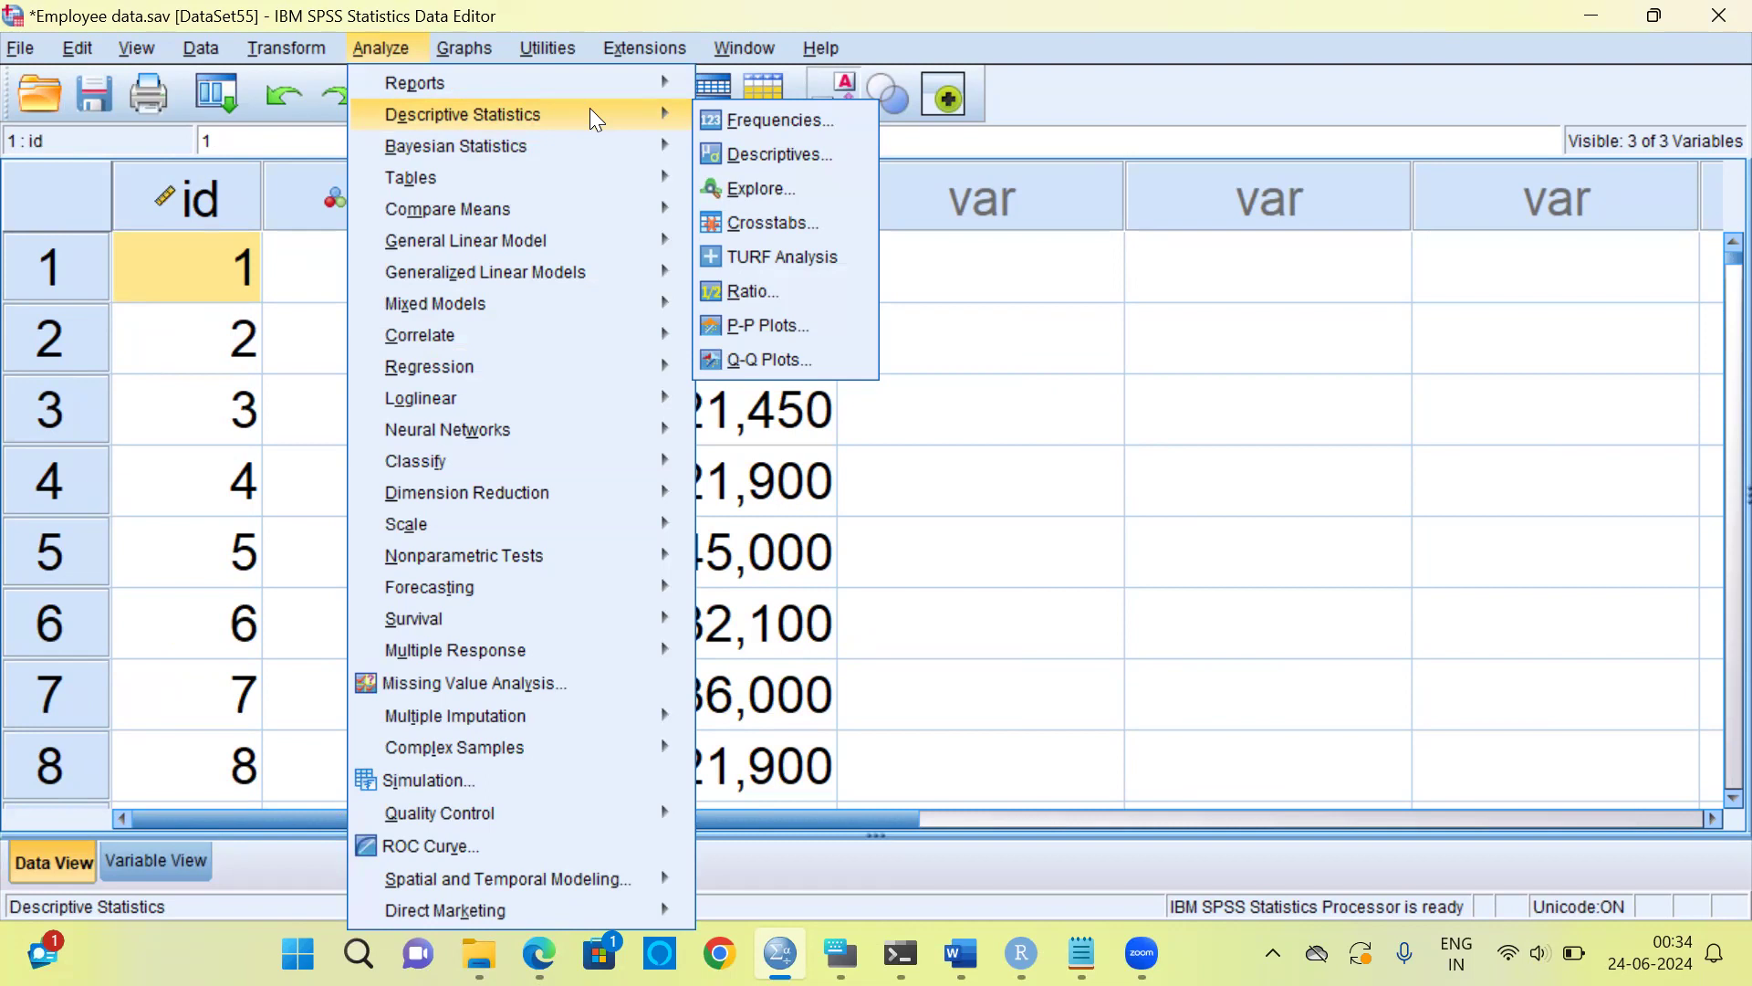
pyautogui.click(805, 121)
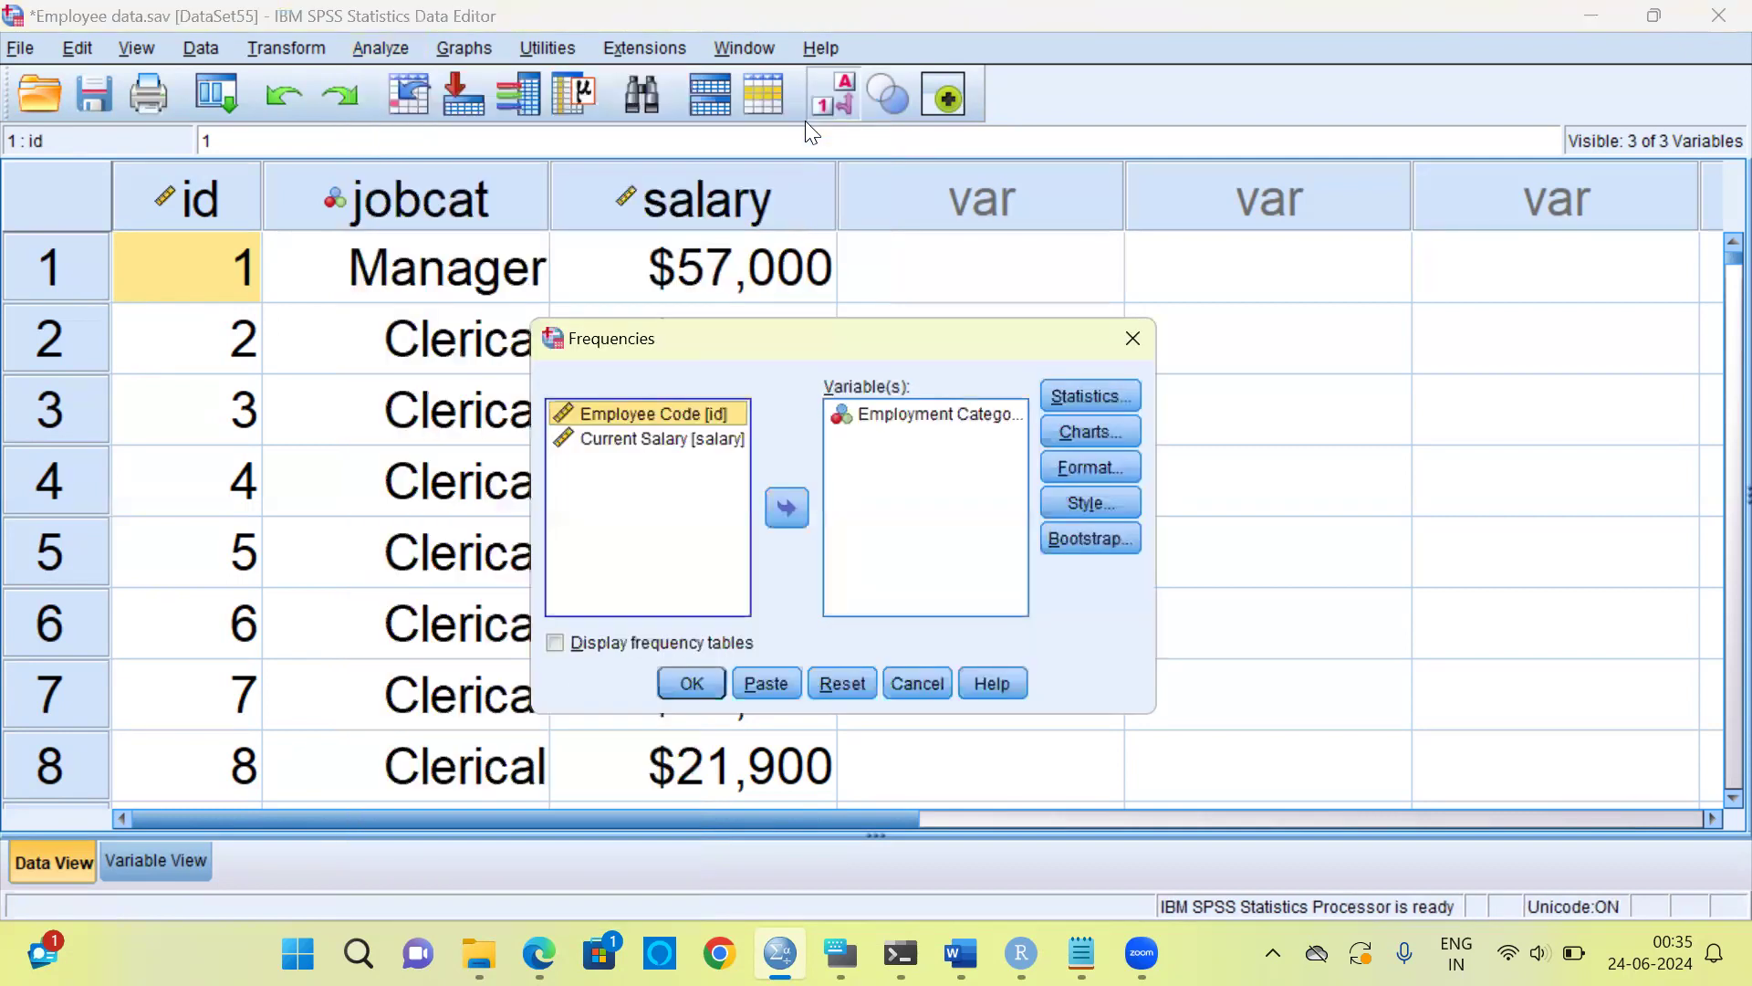
pyautogui.click(838, 677)
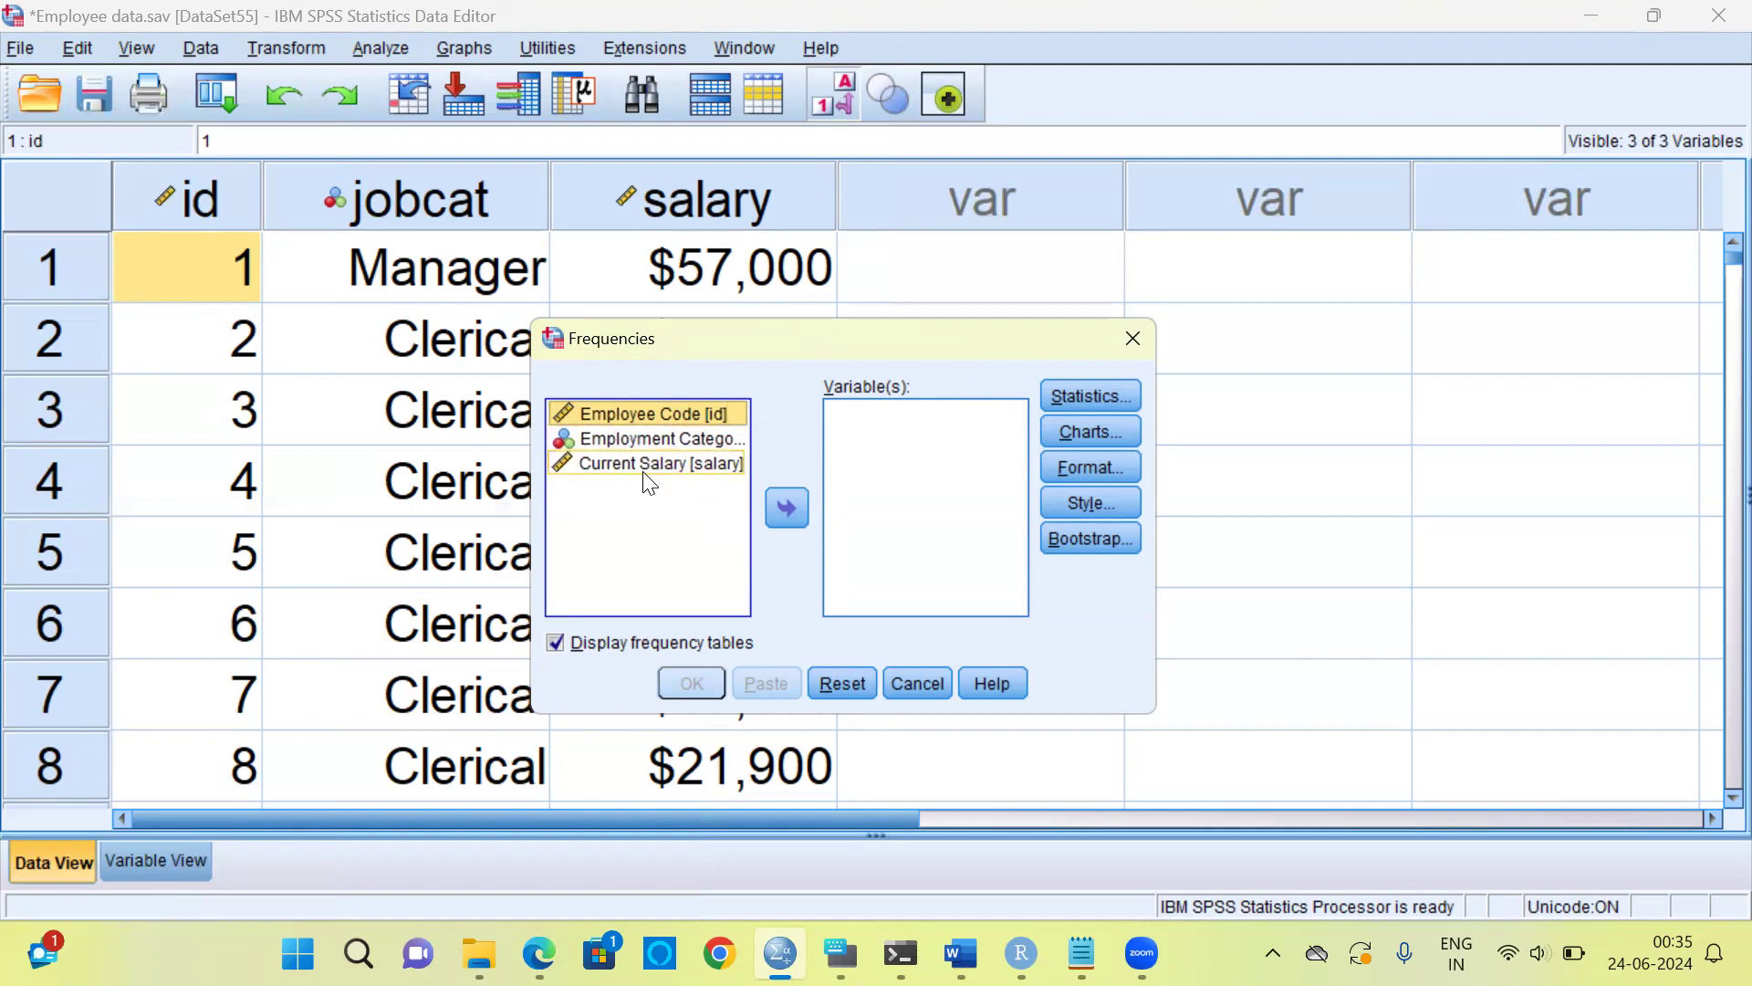
pyautogui.click(643, 438)
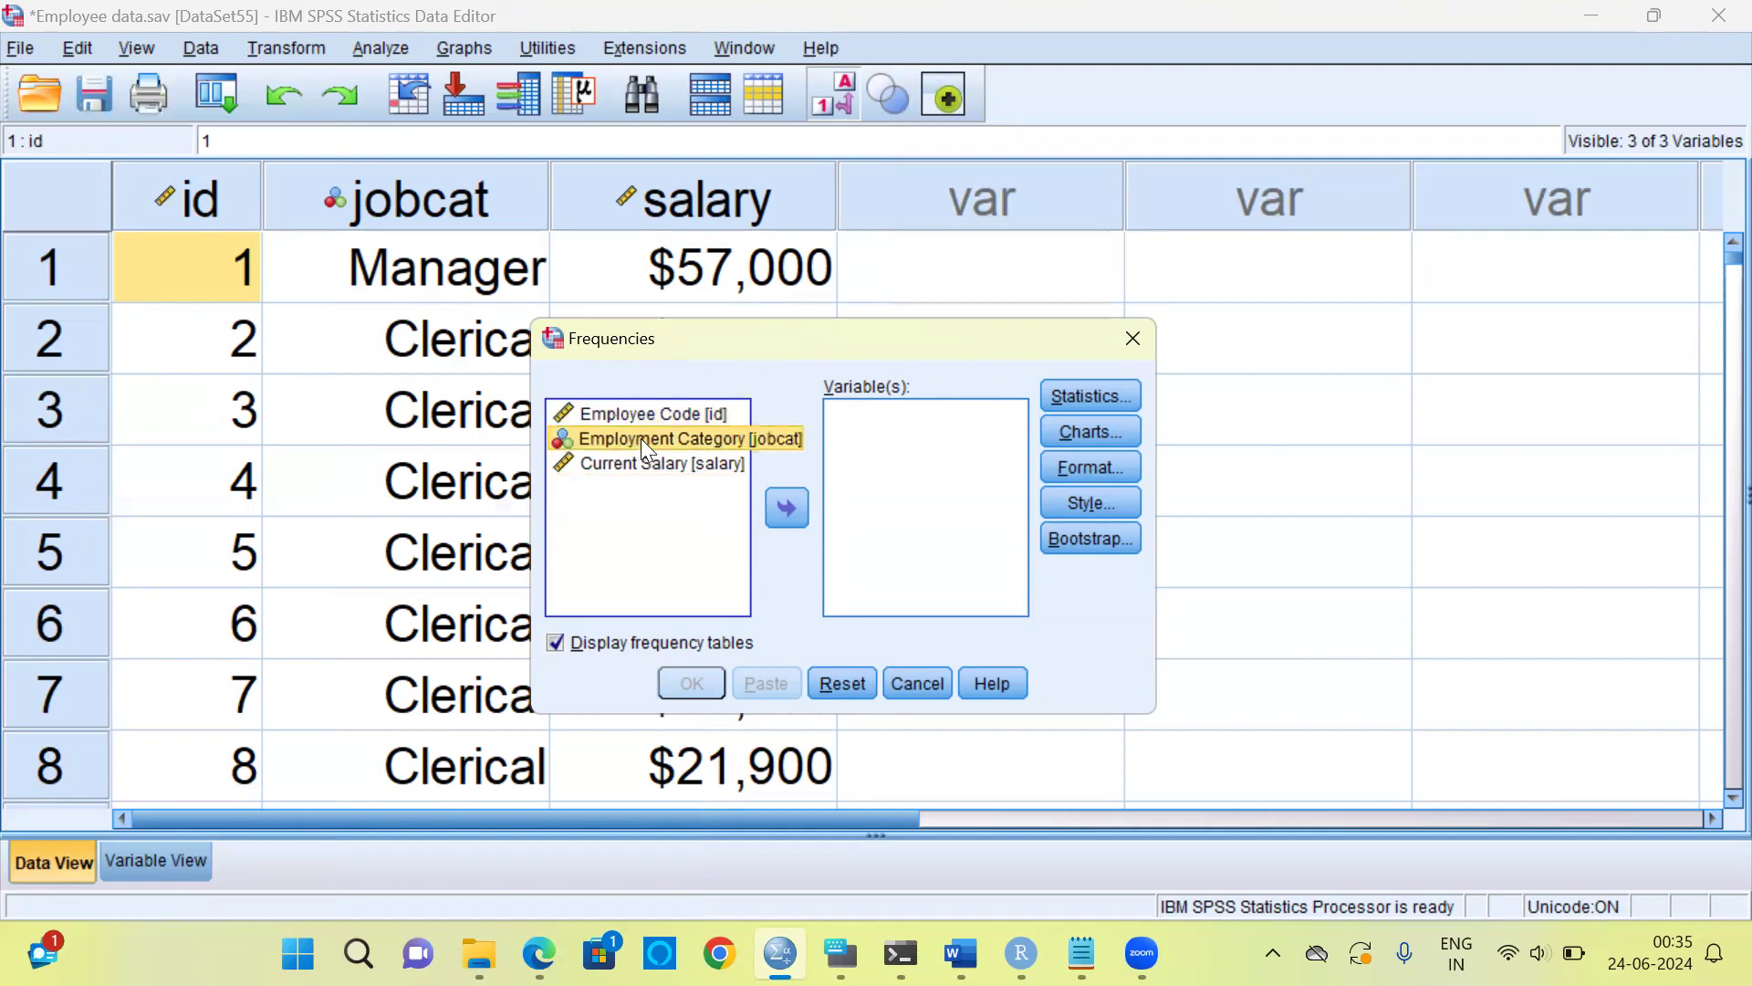
pyautogui.click(785, 508)
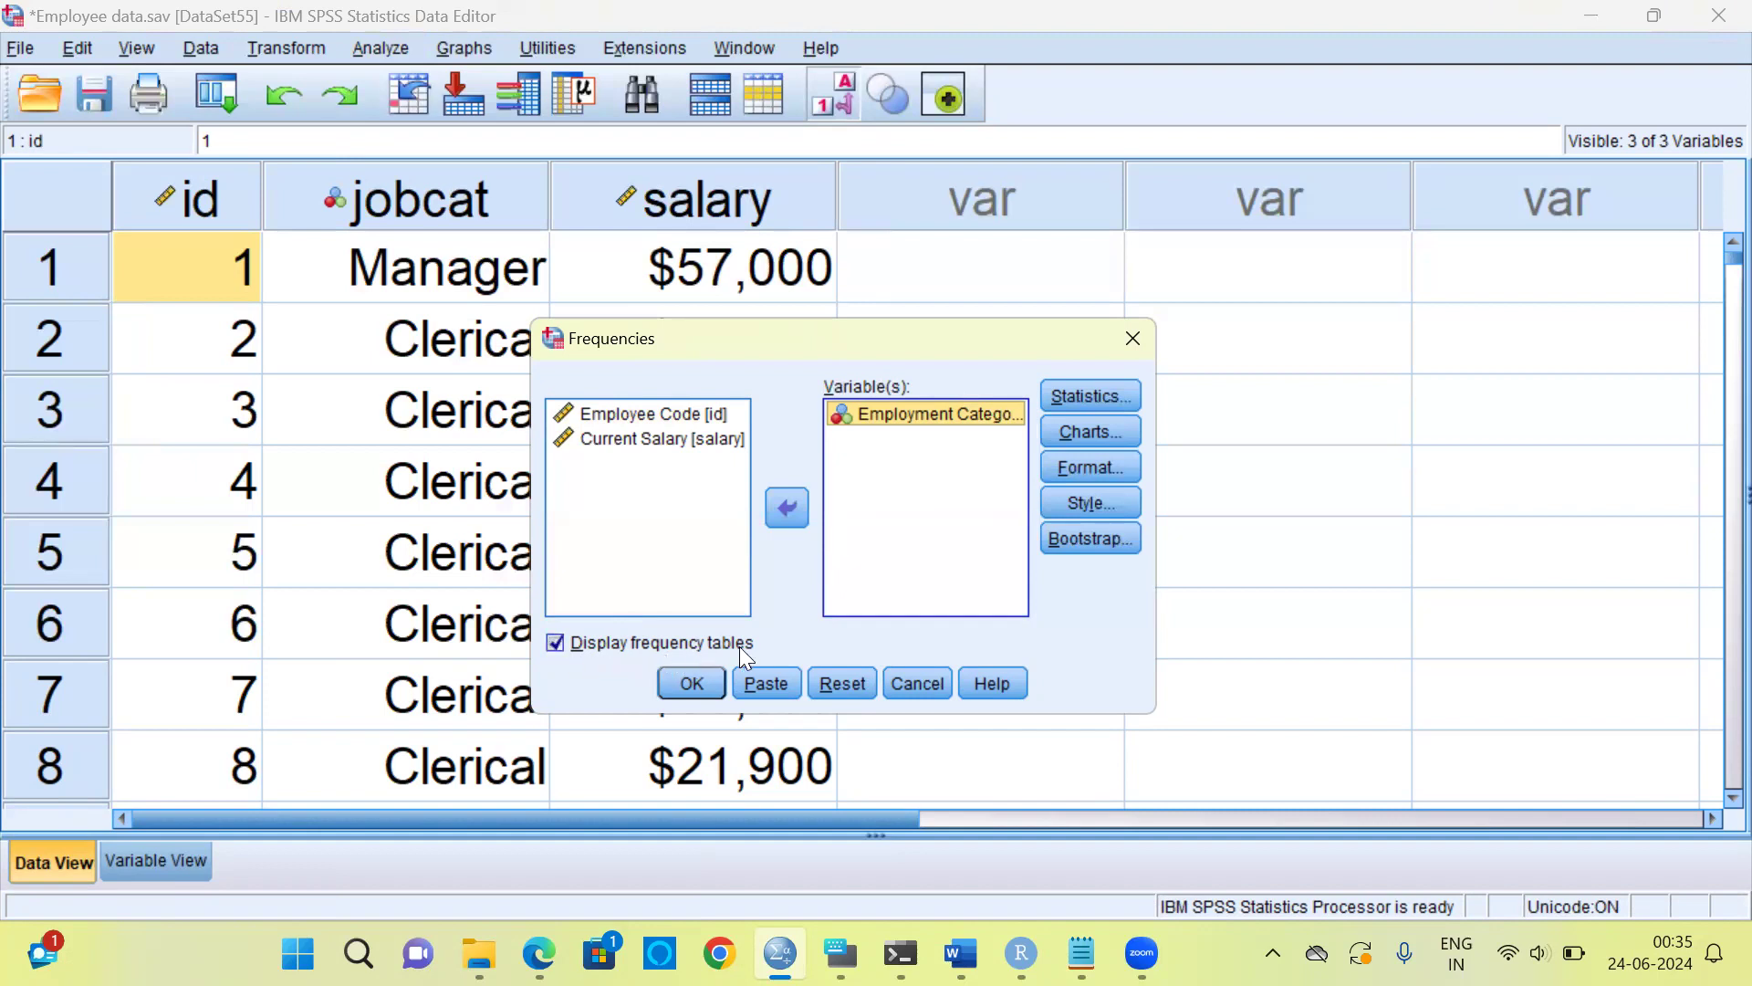
pyautogui.click(558, 646)
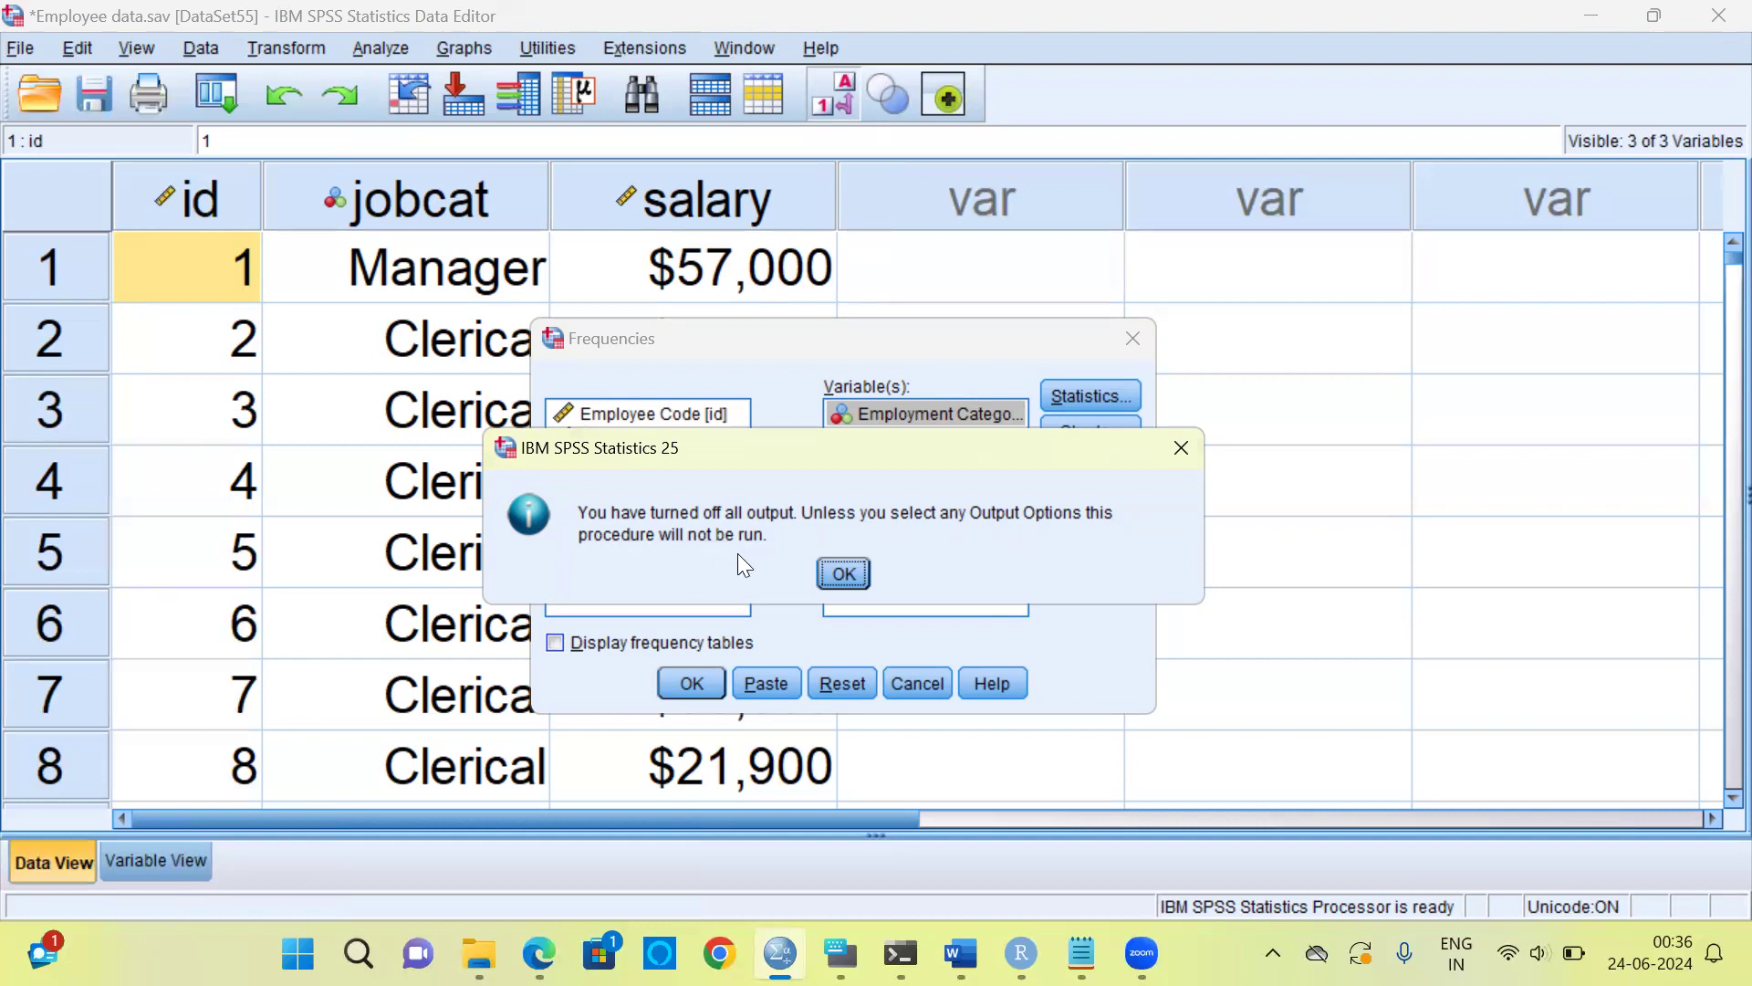
pyautogui.click(841, 573)
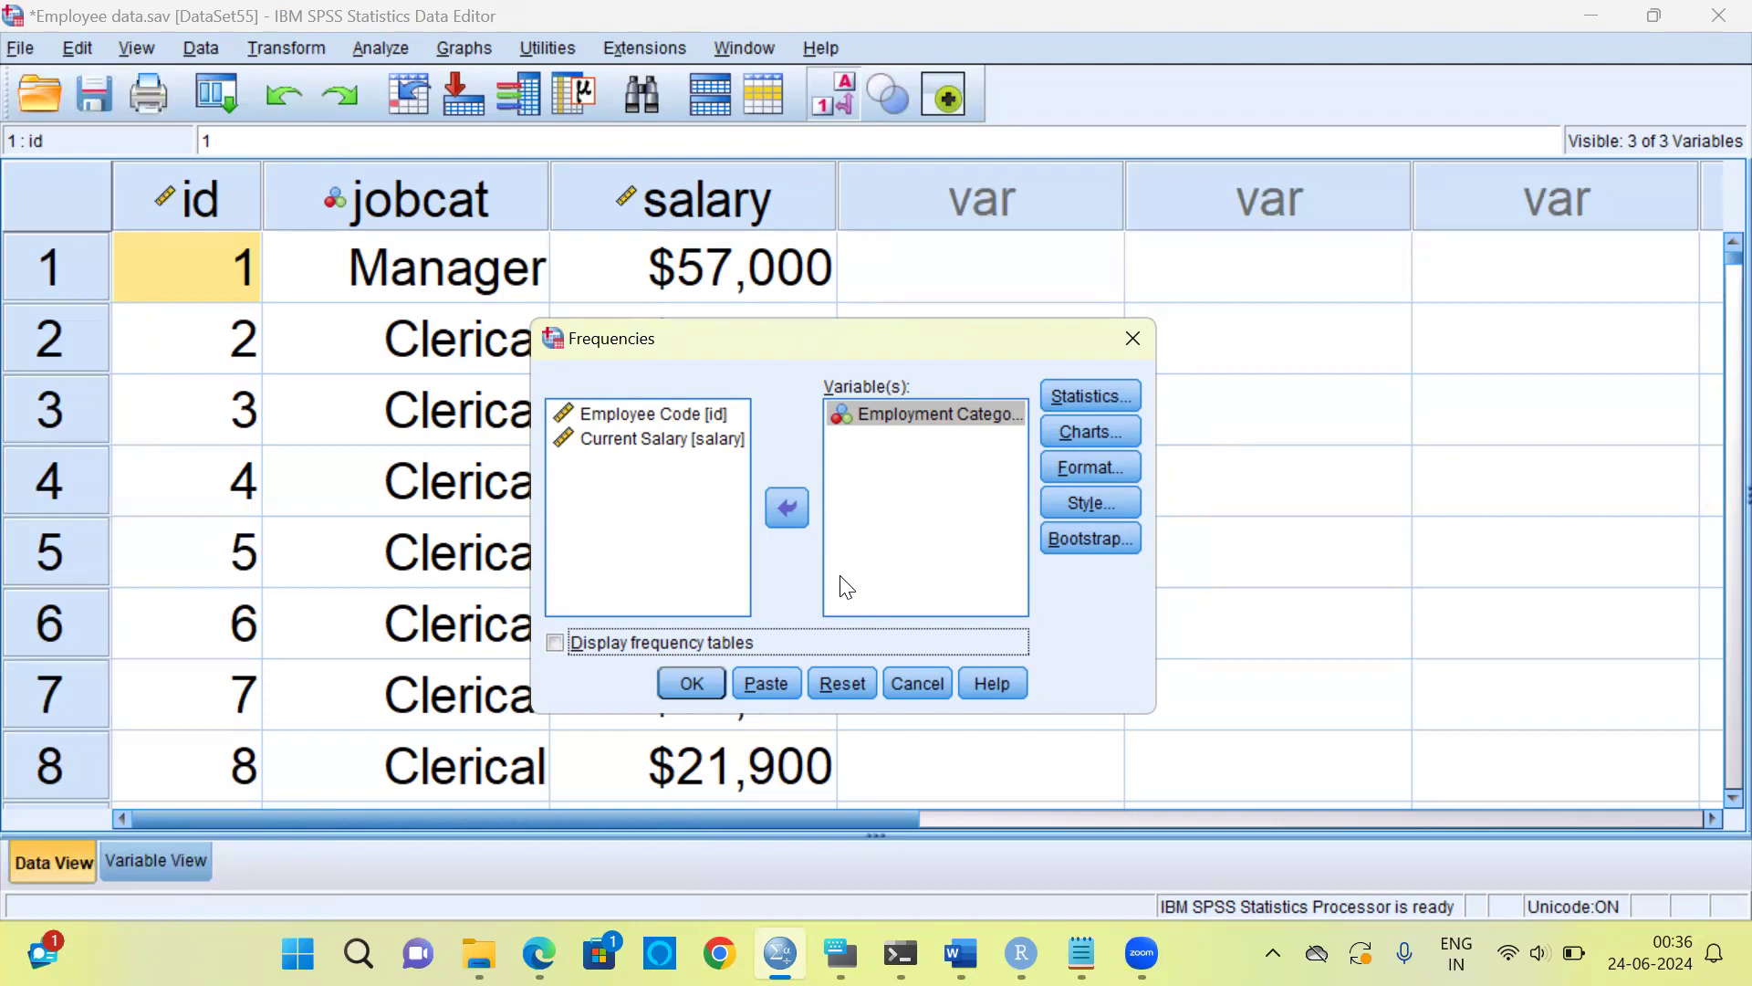
# Request a bar chart with percentages as chart values and run the Frequencies analysis.
pyautogui.click(1110, 437)
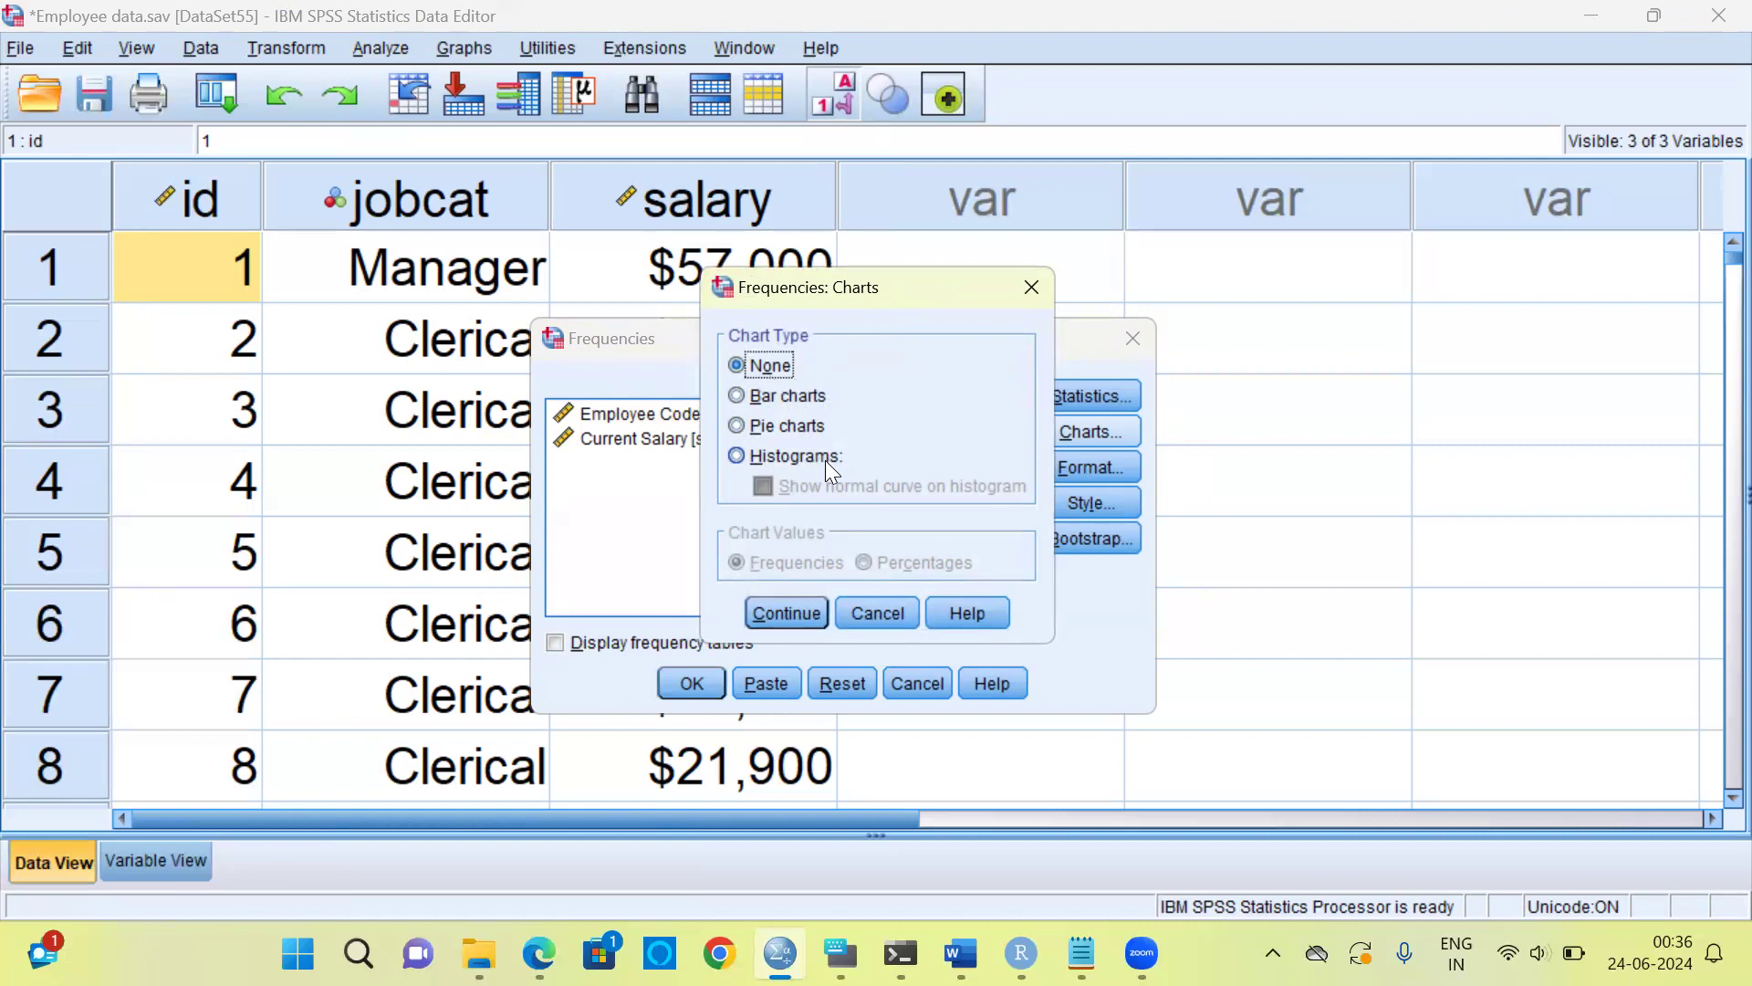
pyautogui.click(741, 394)
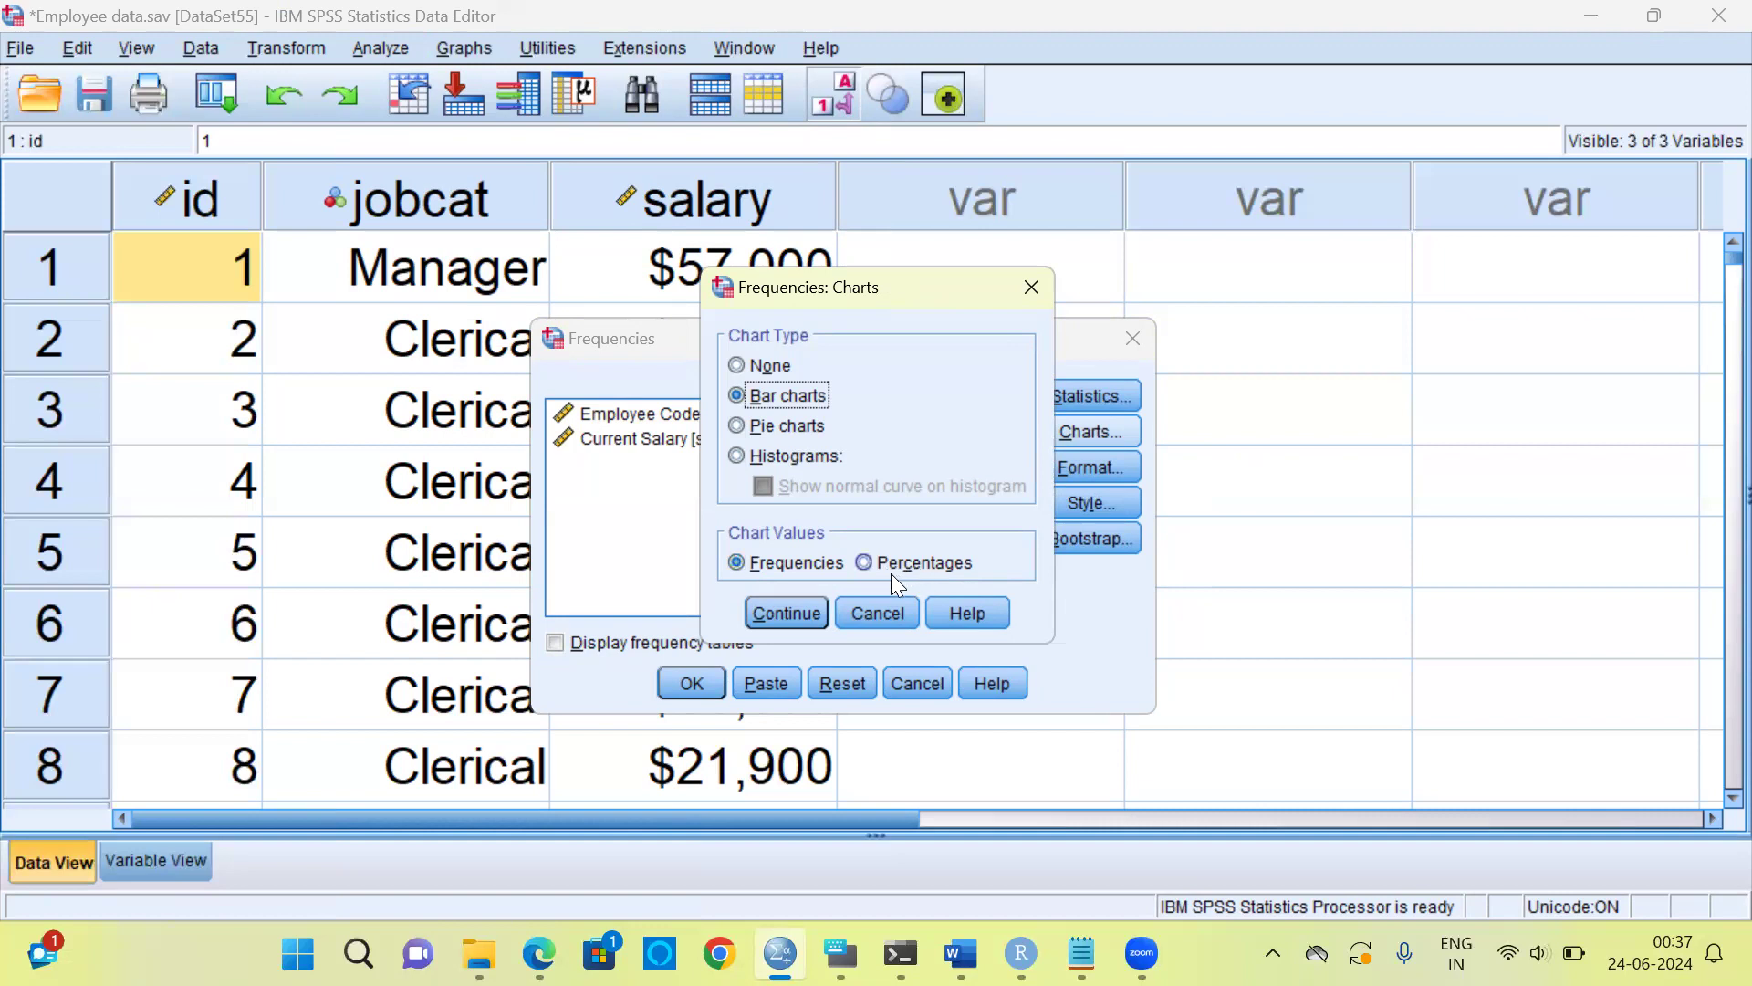
pyautogui.click(864, 563)
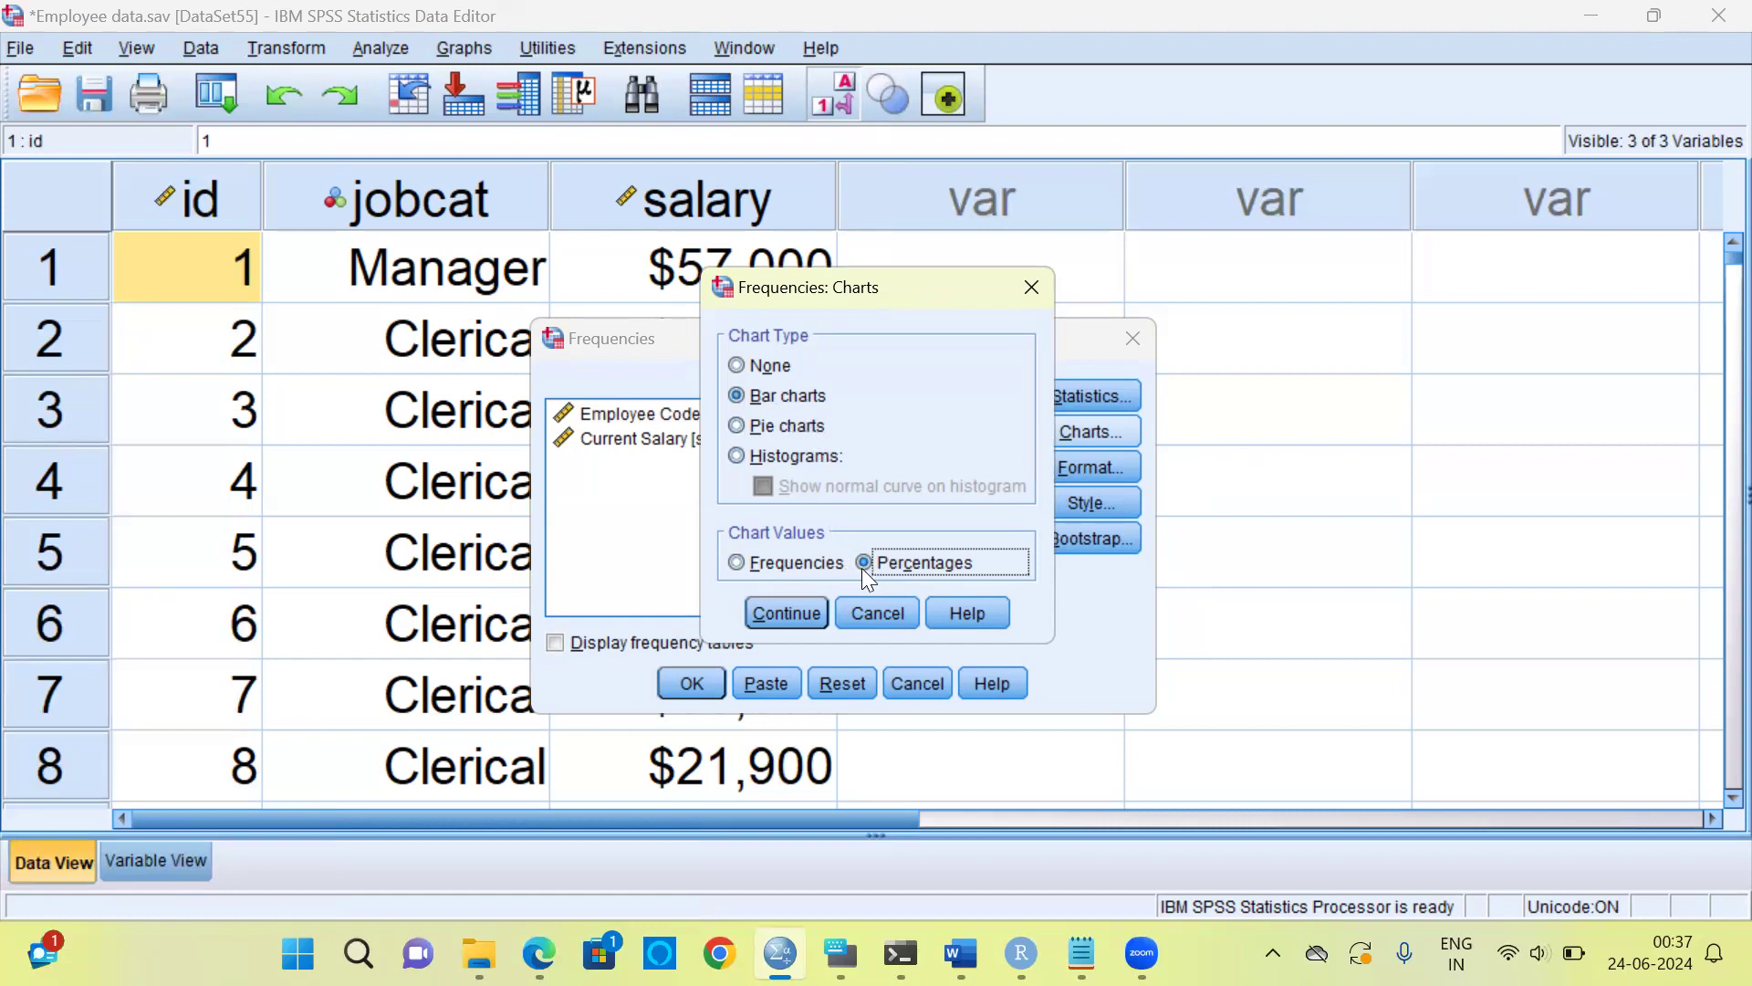
pyautogui.click(798, 604)
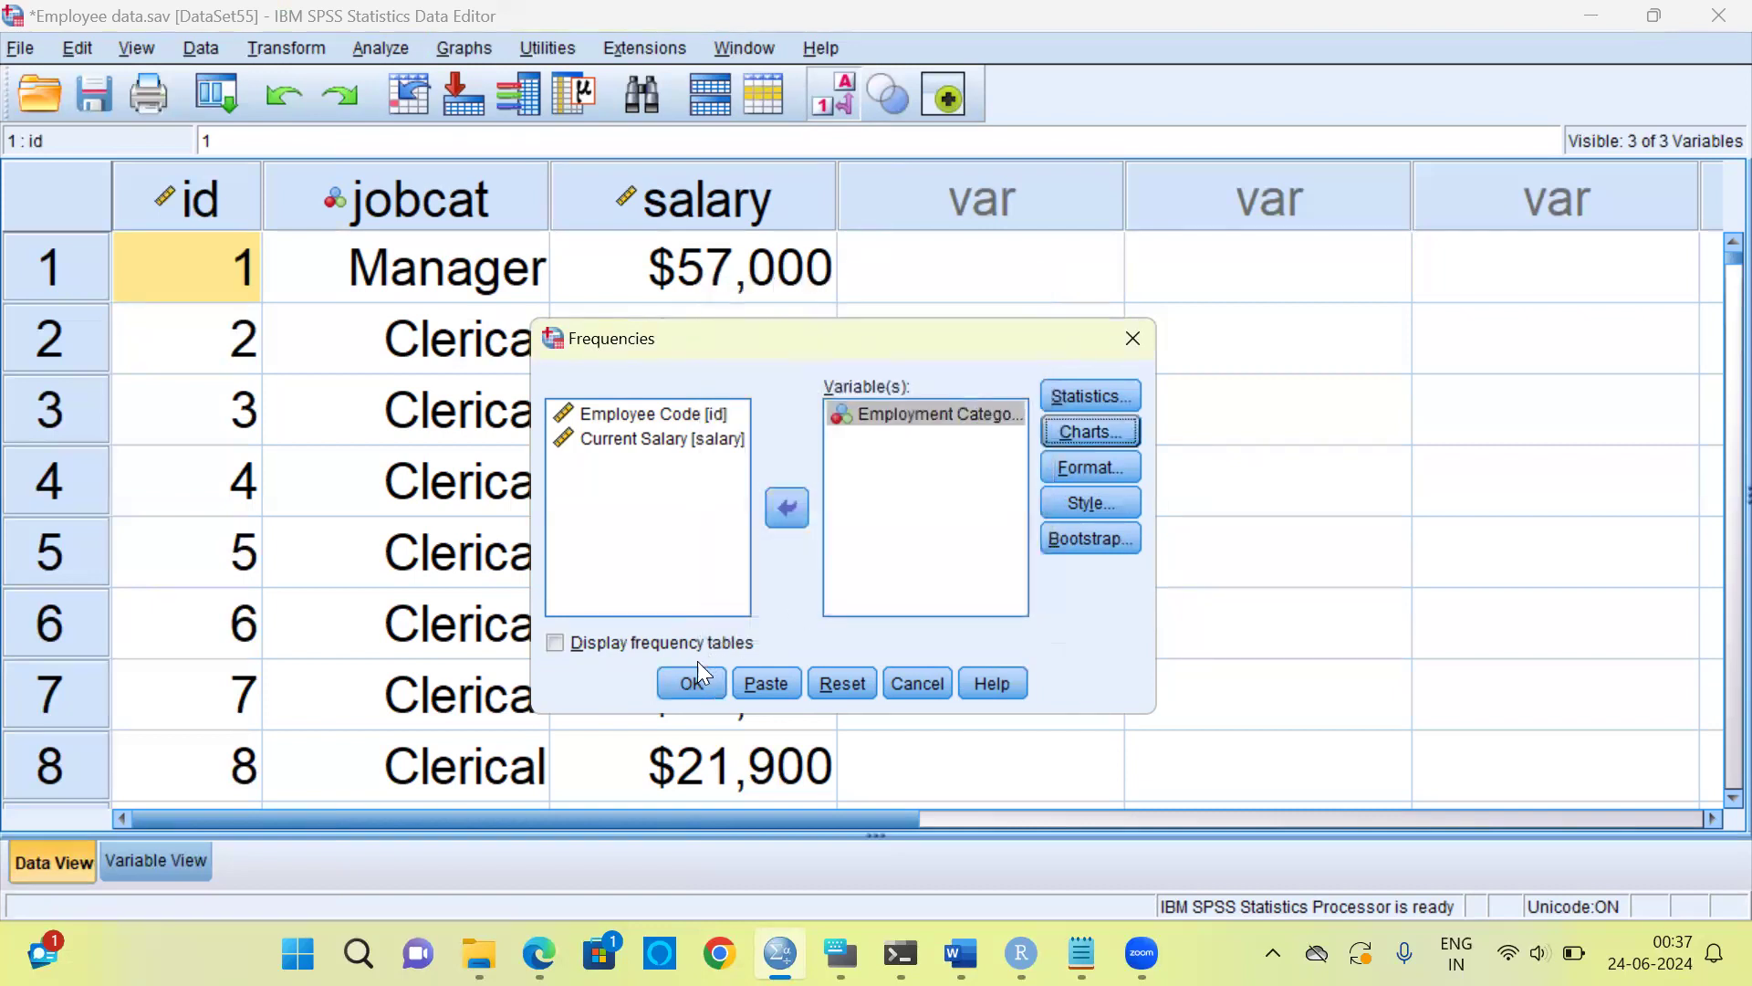
pyautogui.click(690, 683)
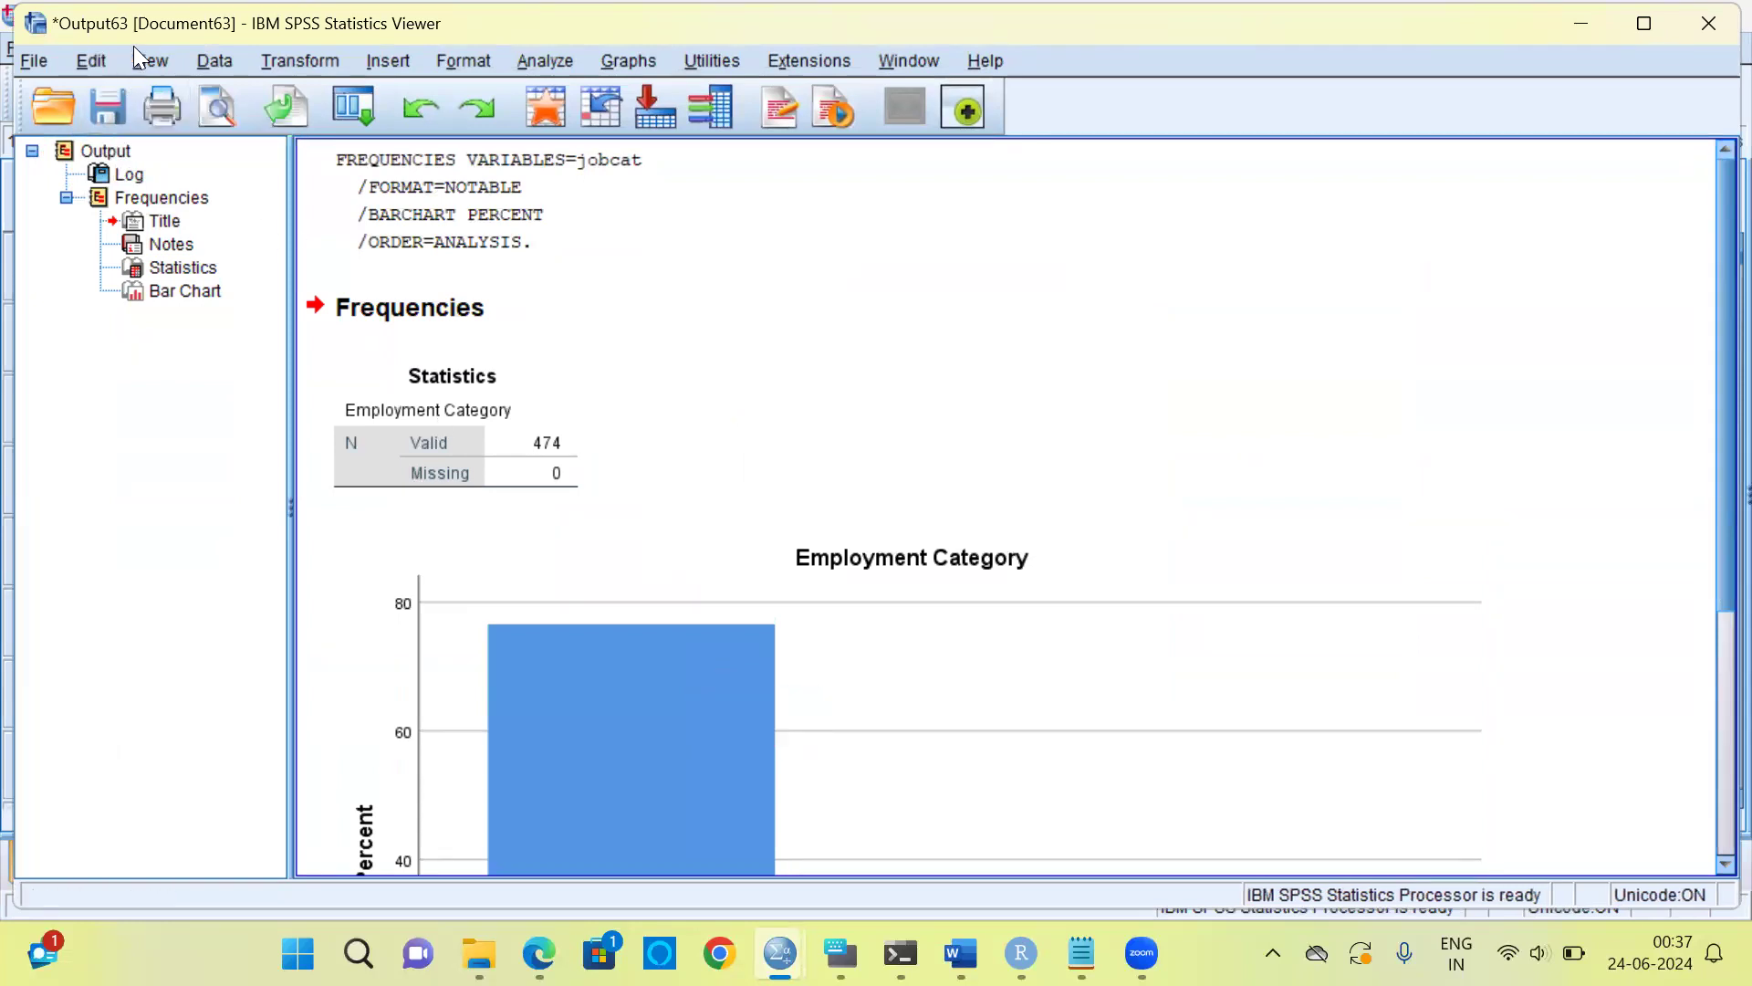
# Examine the Statistics table and the Clerical, Custodial and Manager bars of the Employment Category chart in the output.
pyautogui.click(422, 467)
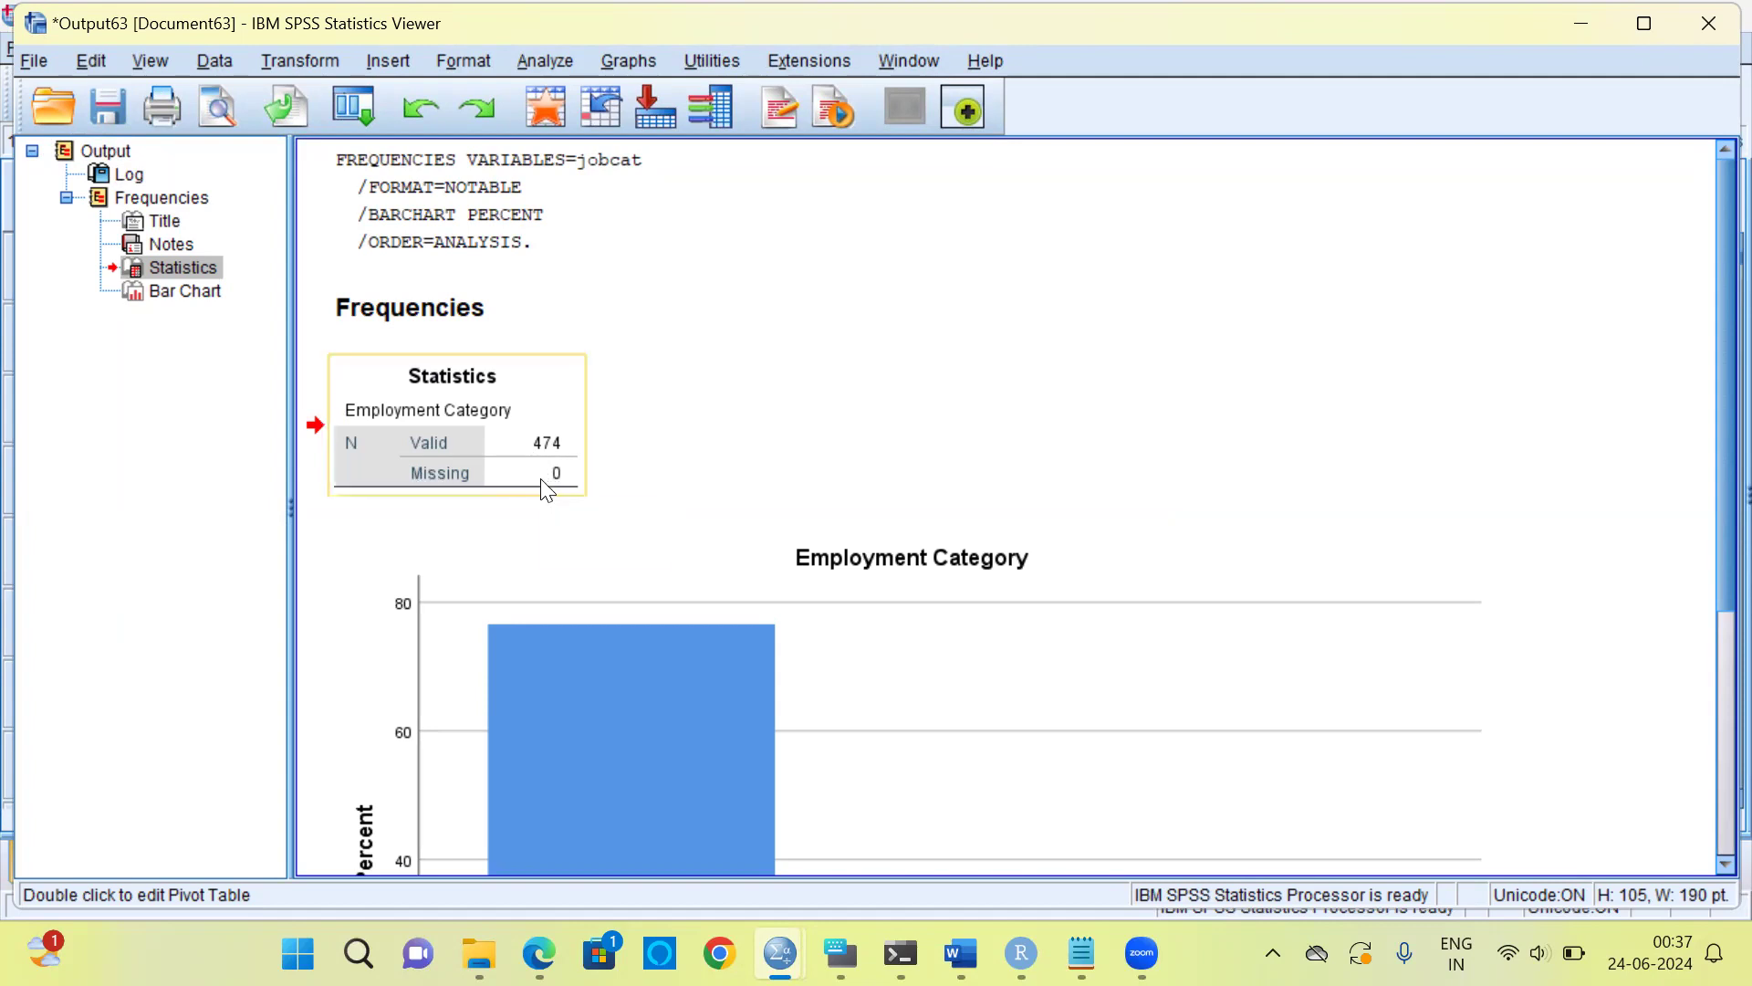
pyautogui.click(610, 666)
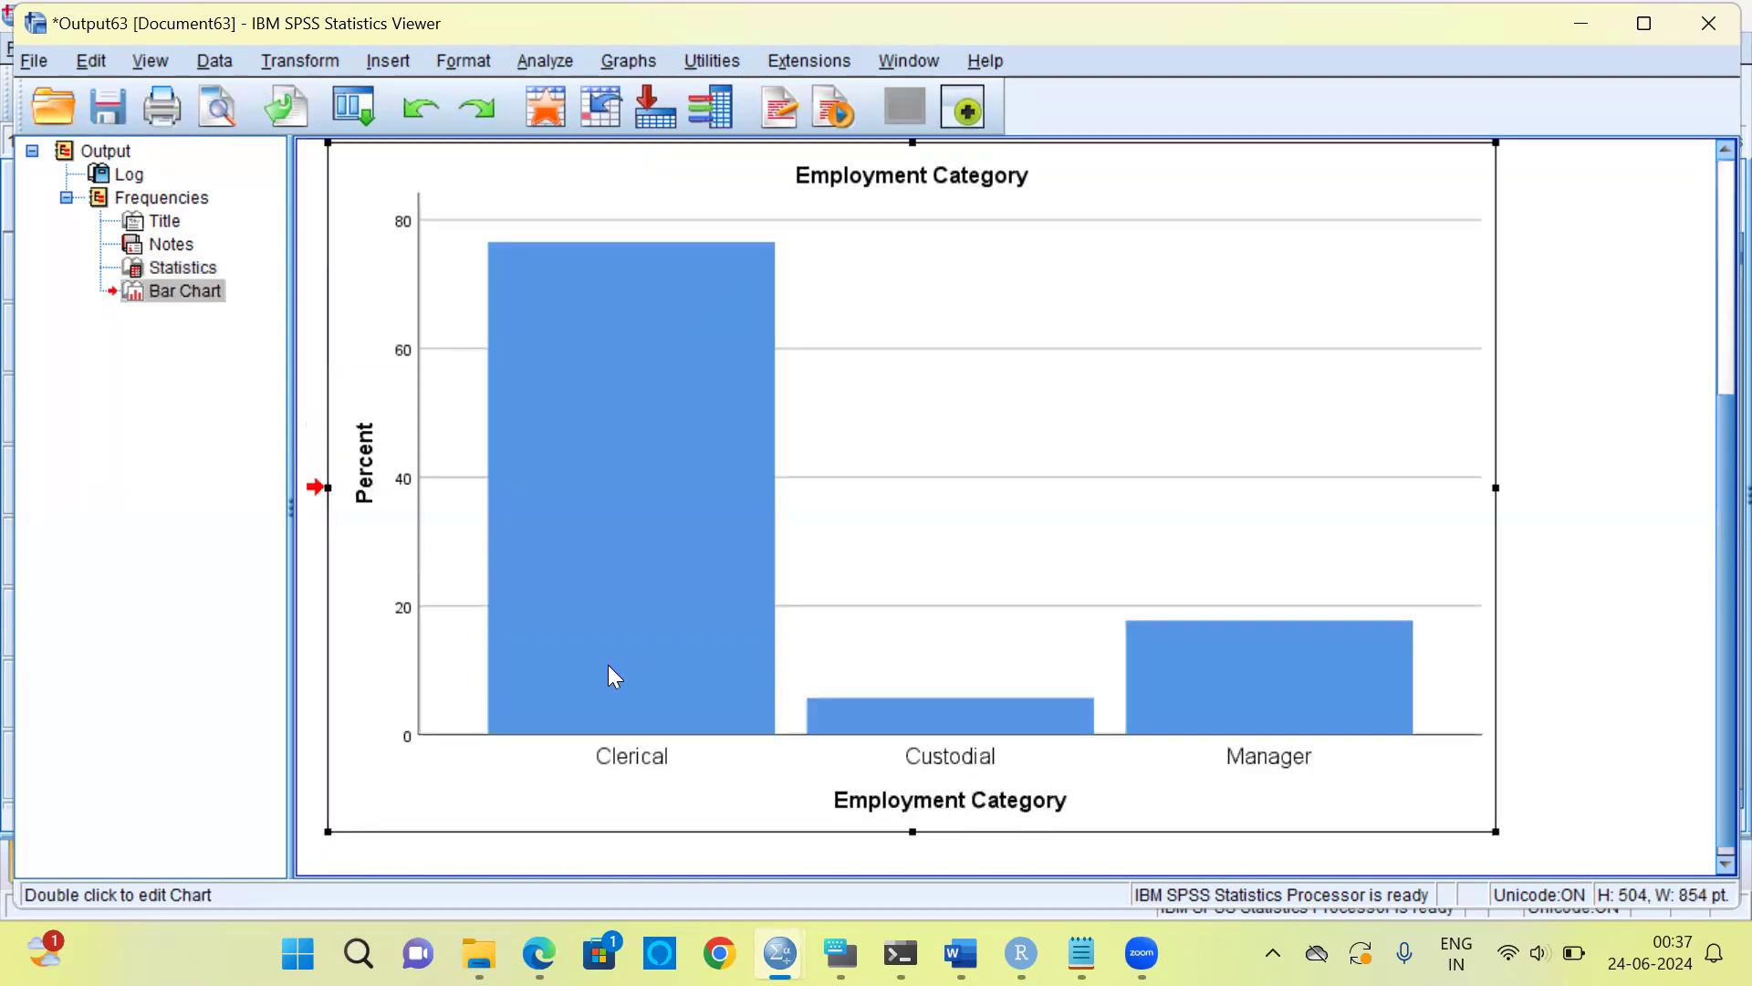
pyautogui.doubleClick(1040, 333)
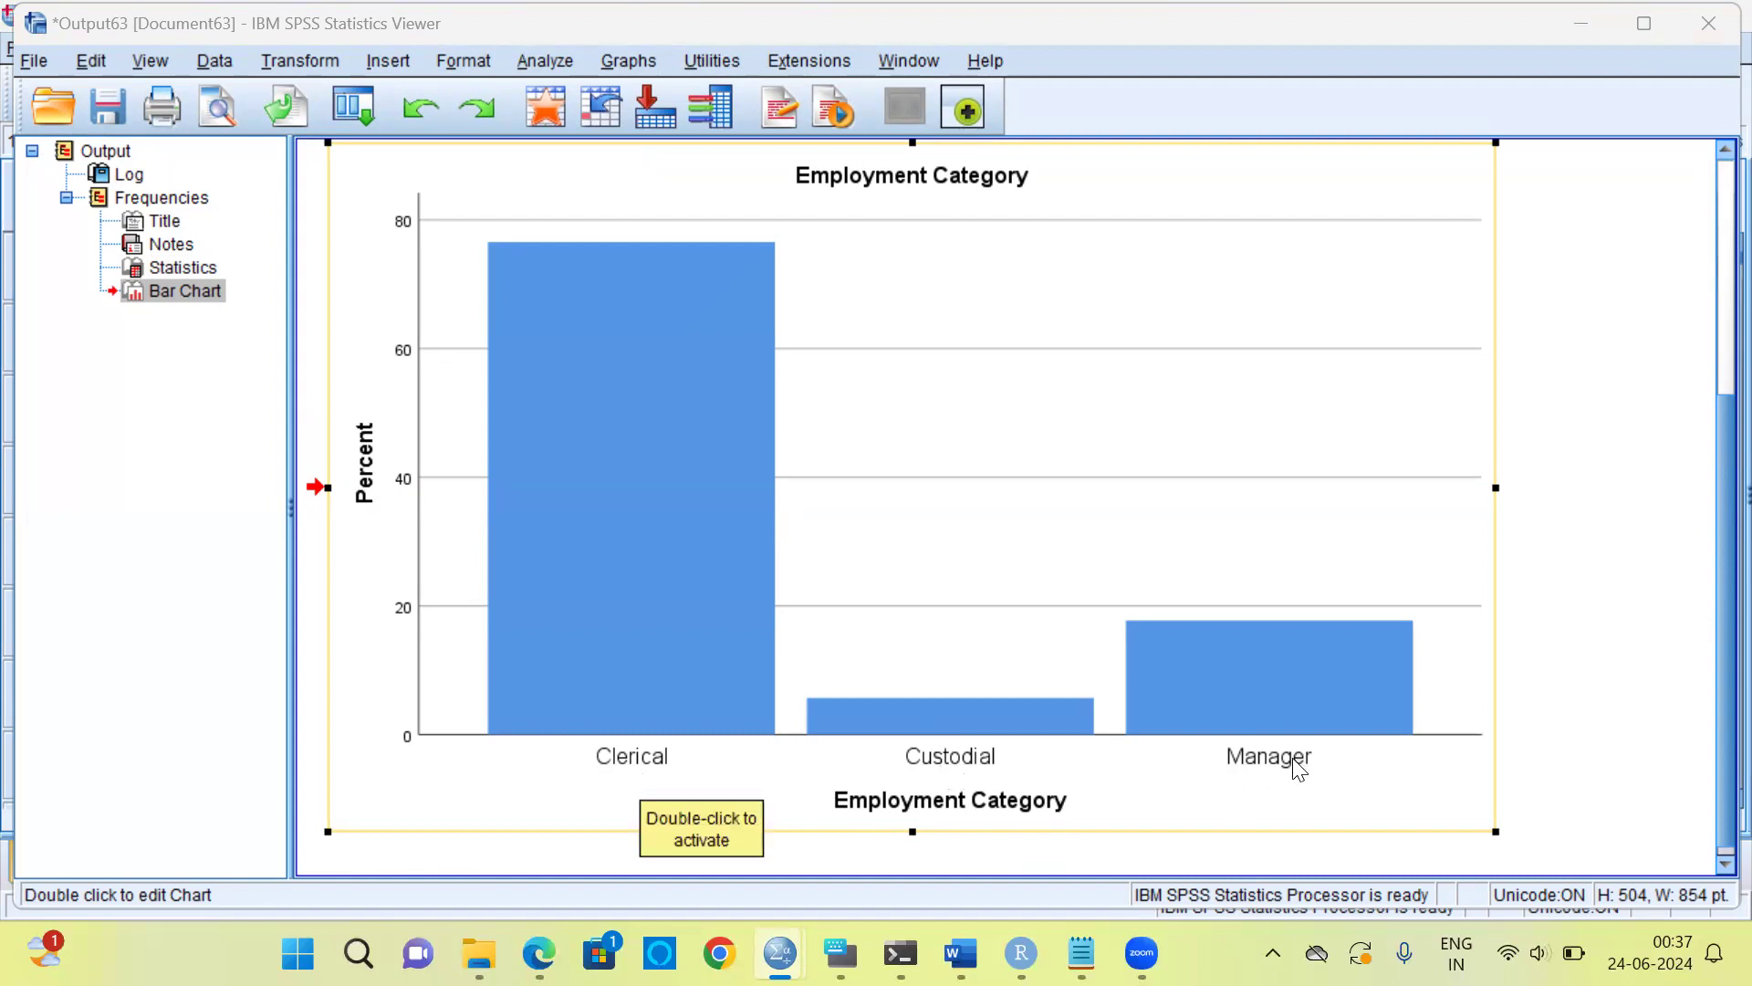
pyautogui.click(600, 739)
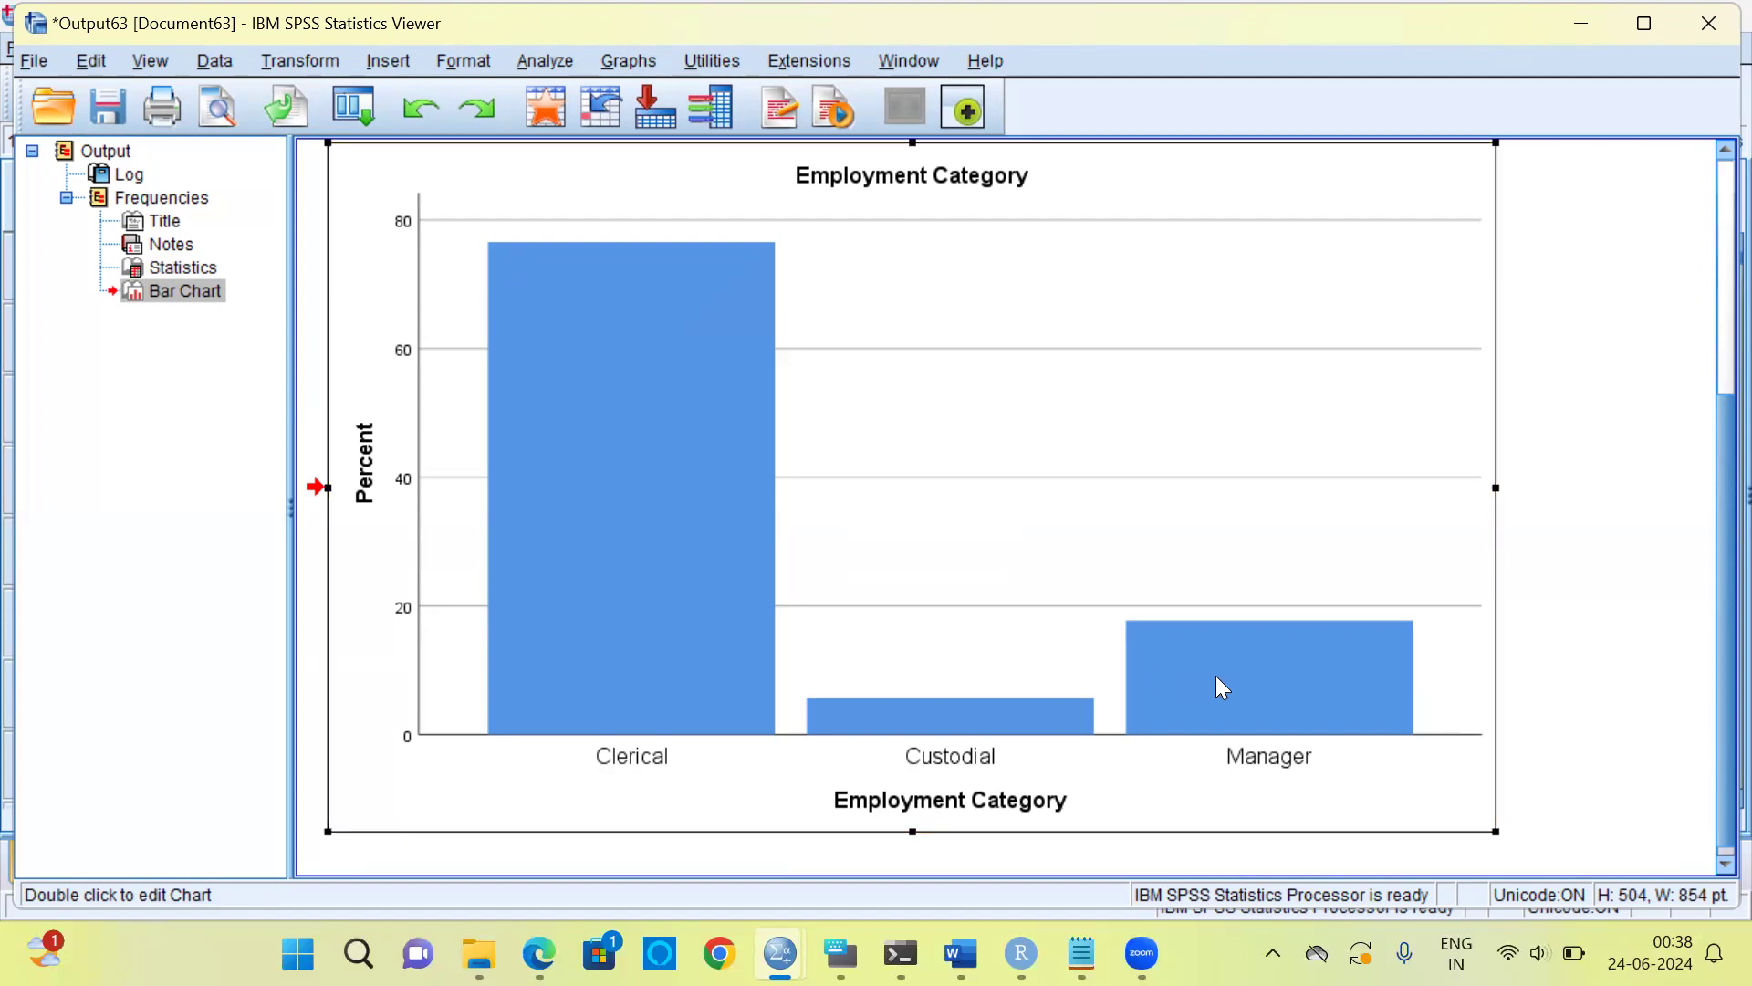
pyautogui.doubleClick(920, 723)
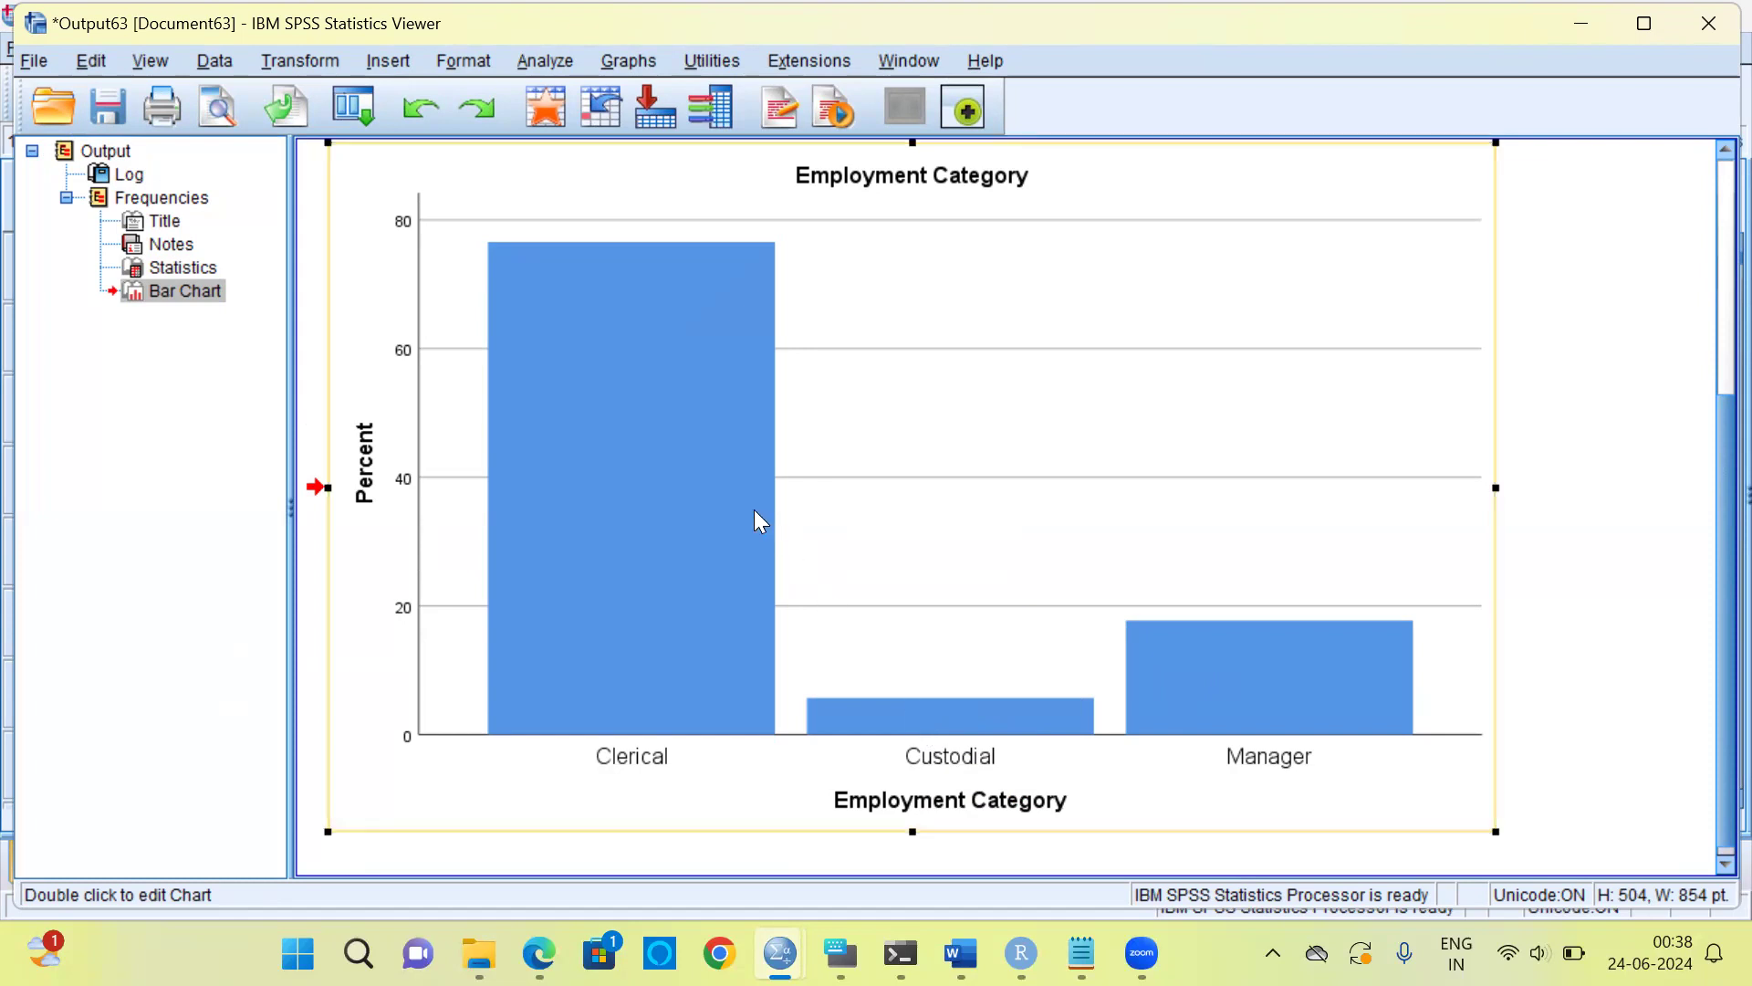
# Open the Employment Category bar chart in the Chart Editor and reposition the editor window.
pyautogui.doubleClick(755, 513)
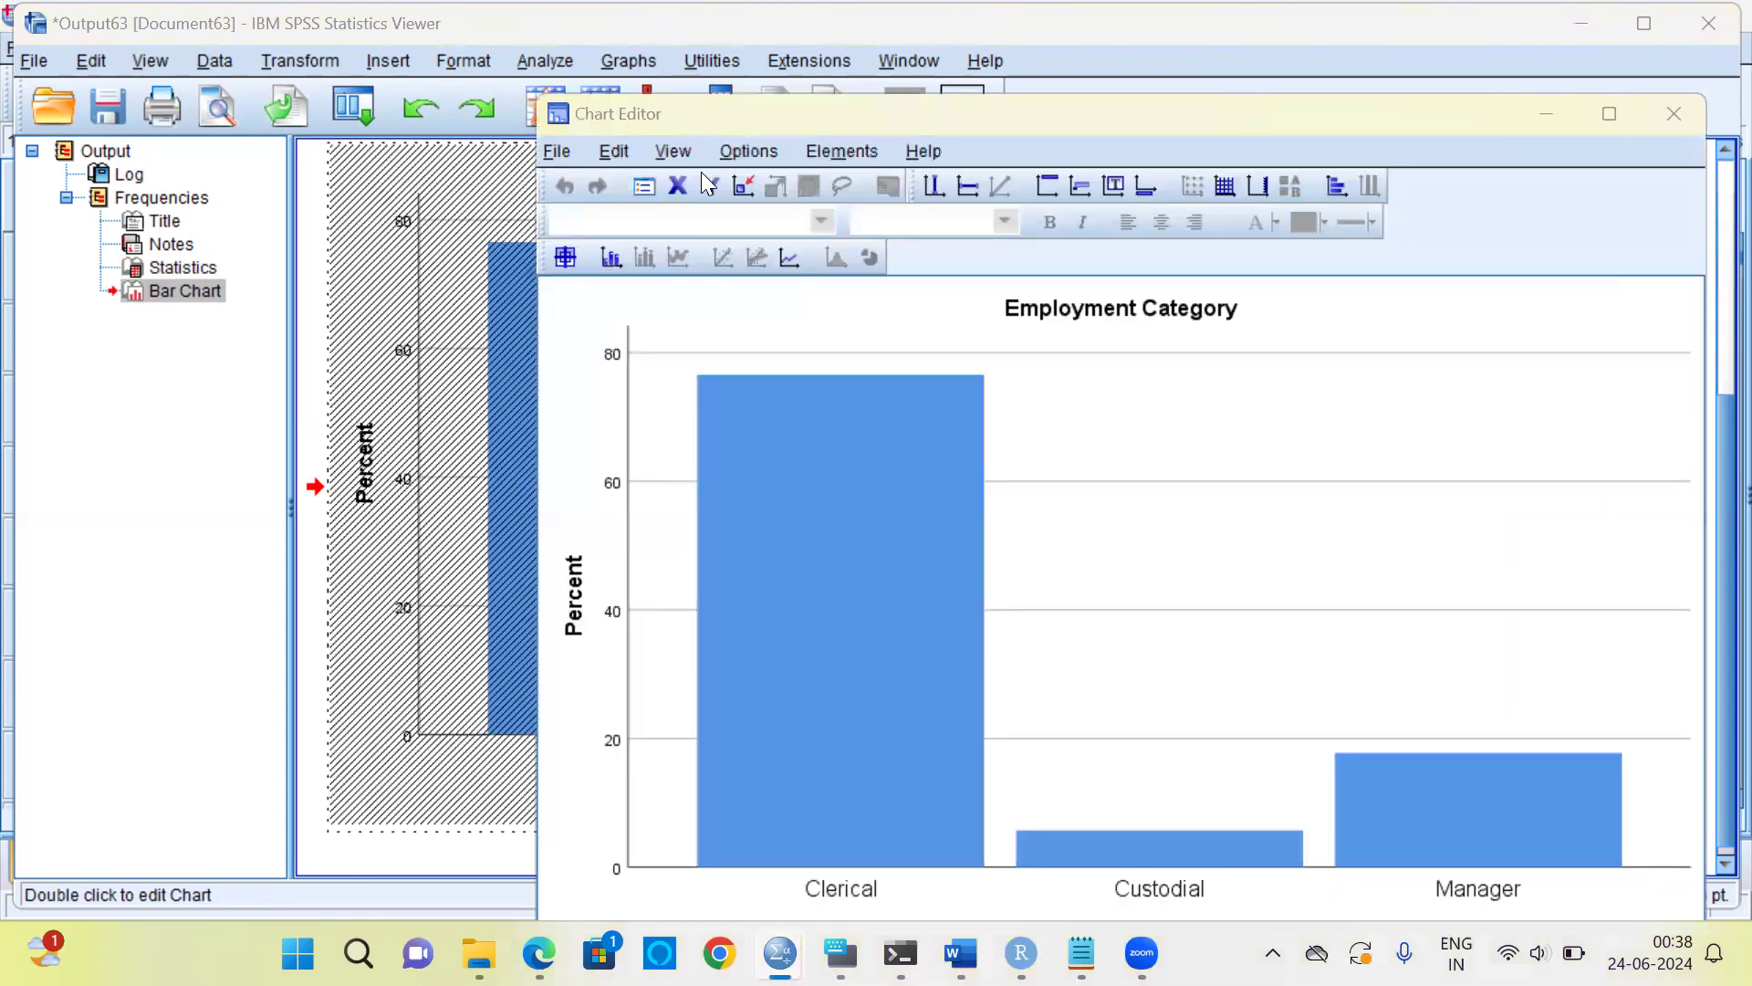
pyautogui.click(728, 124)
pyautogui.moveTo(715, 120); pyautogui.dragTo(502, 101)
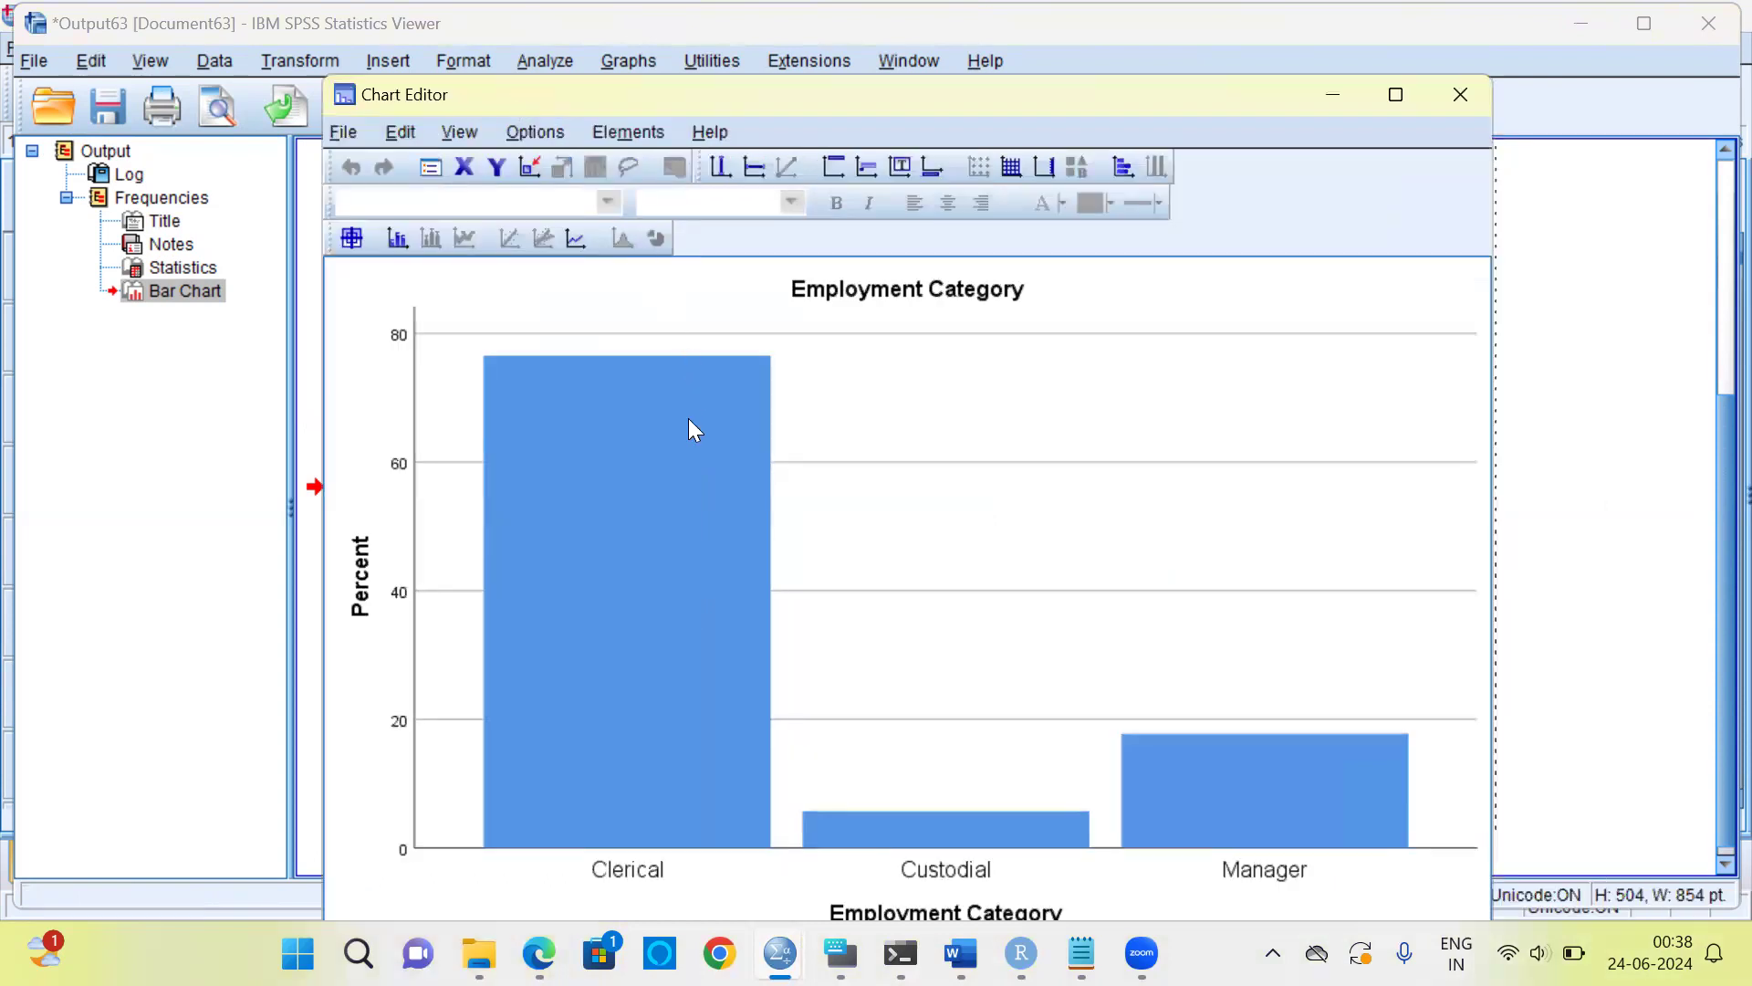
# Select all bars of the Employment Category chart, with their Properties window open and moved over the chart.
pyautogui.click(688, 419)
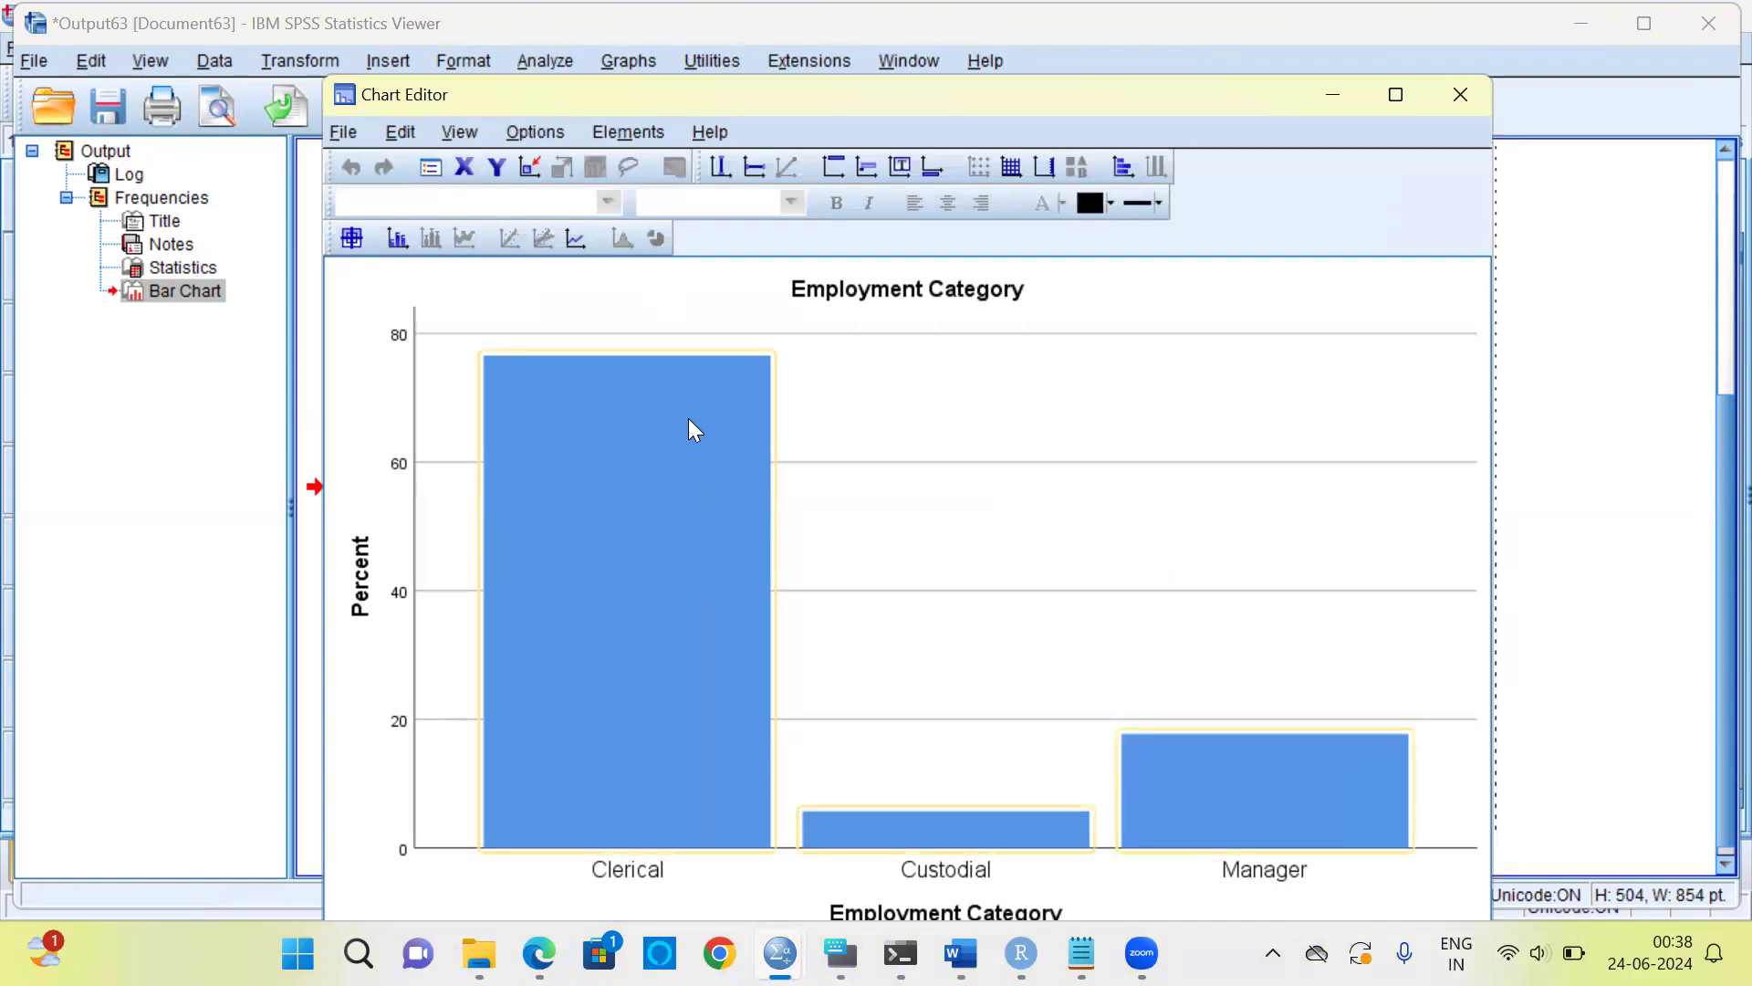
pyautogui.rightClick(691, 424)
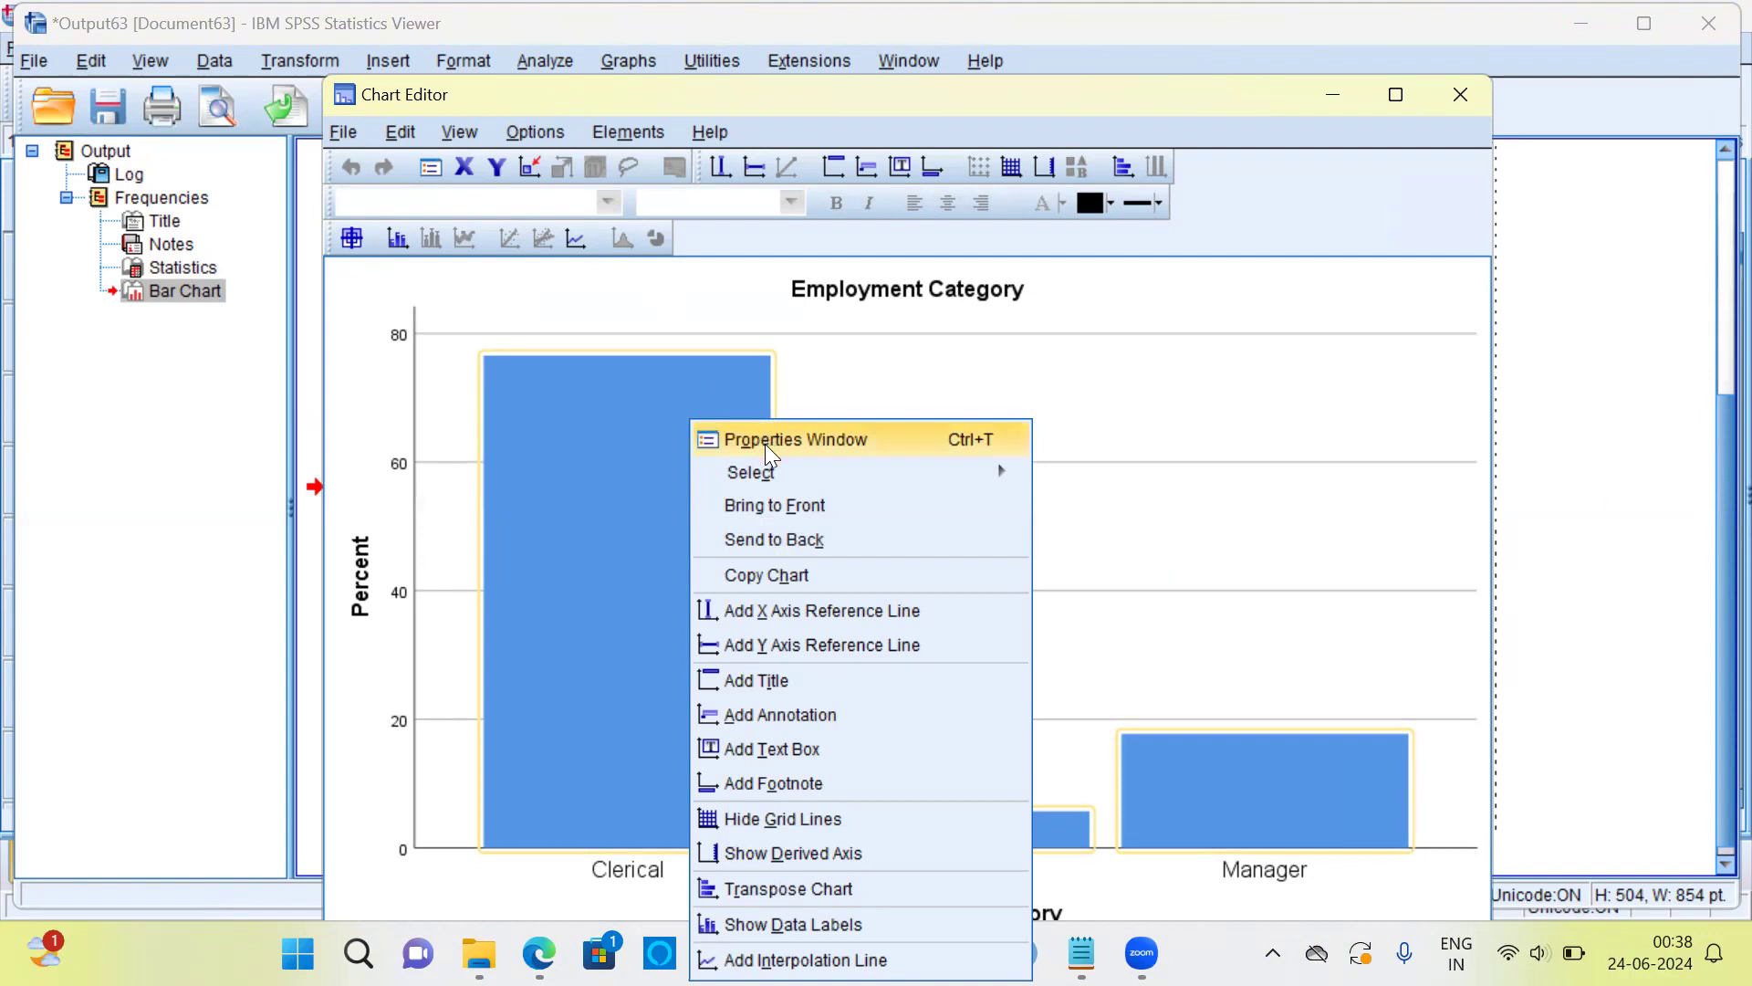
pyautogui.moveTo(763, 475)
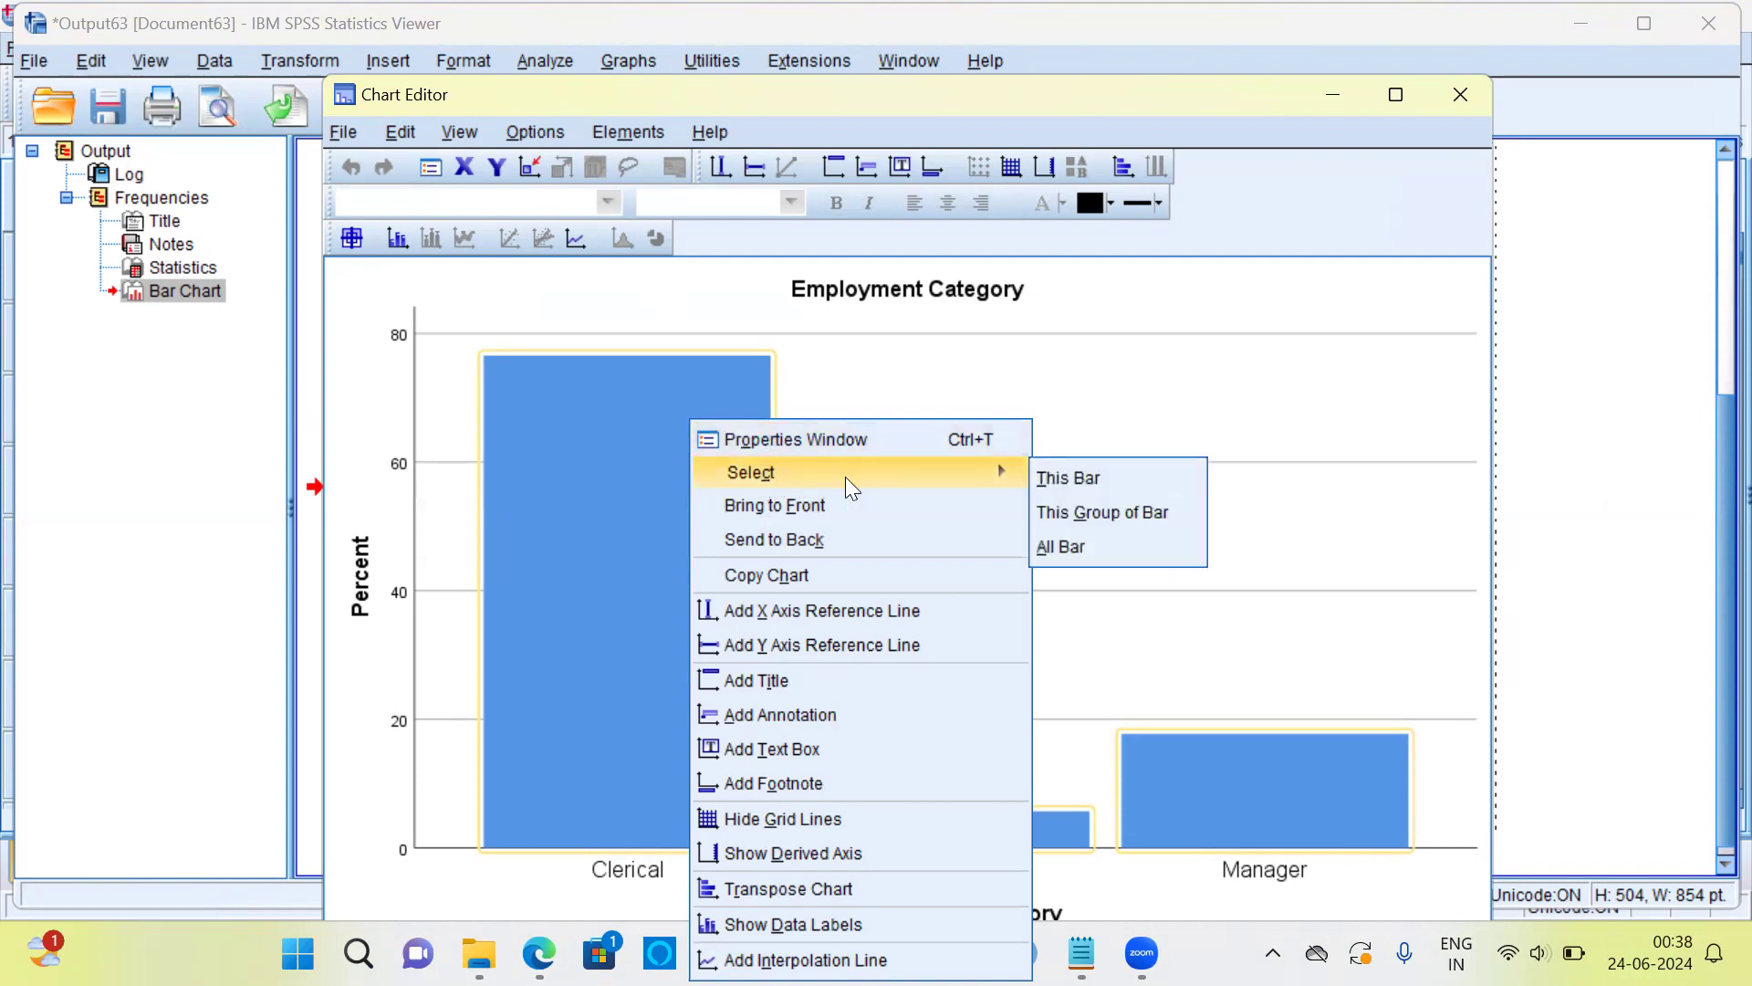
pyautogui.click(1135, 550)
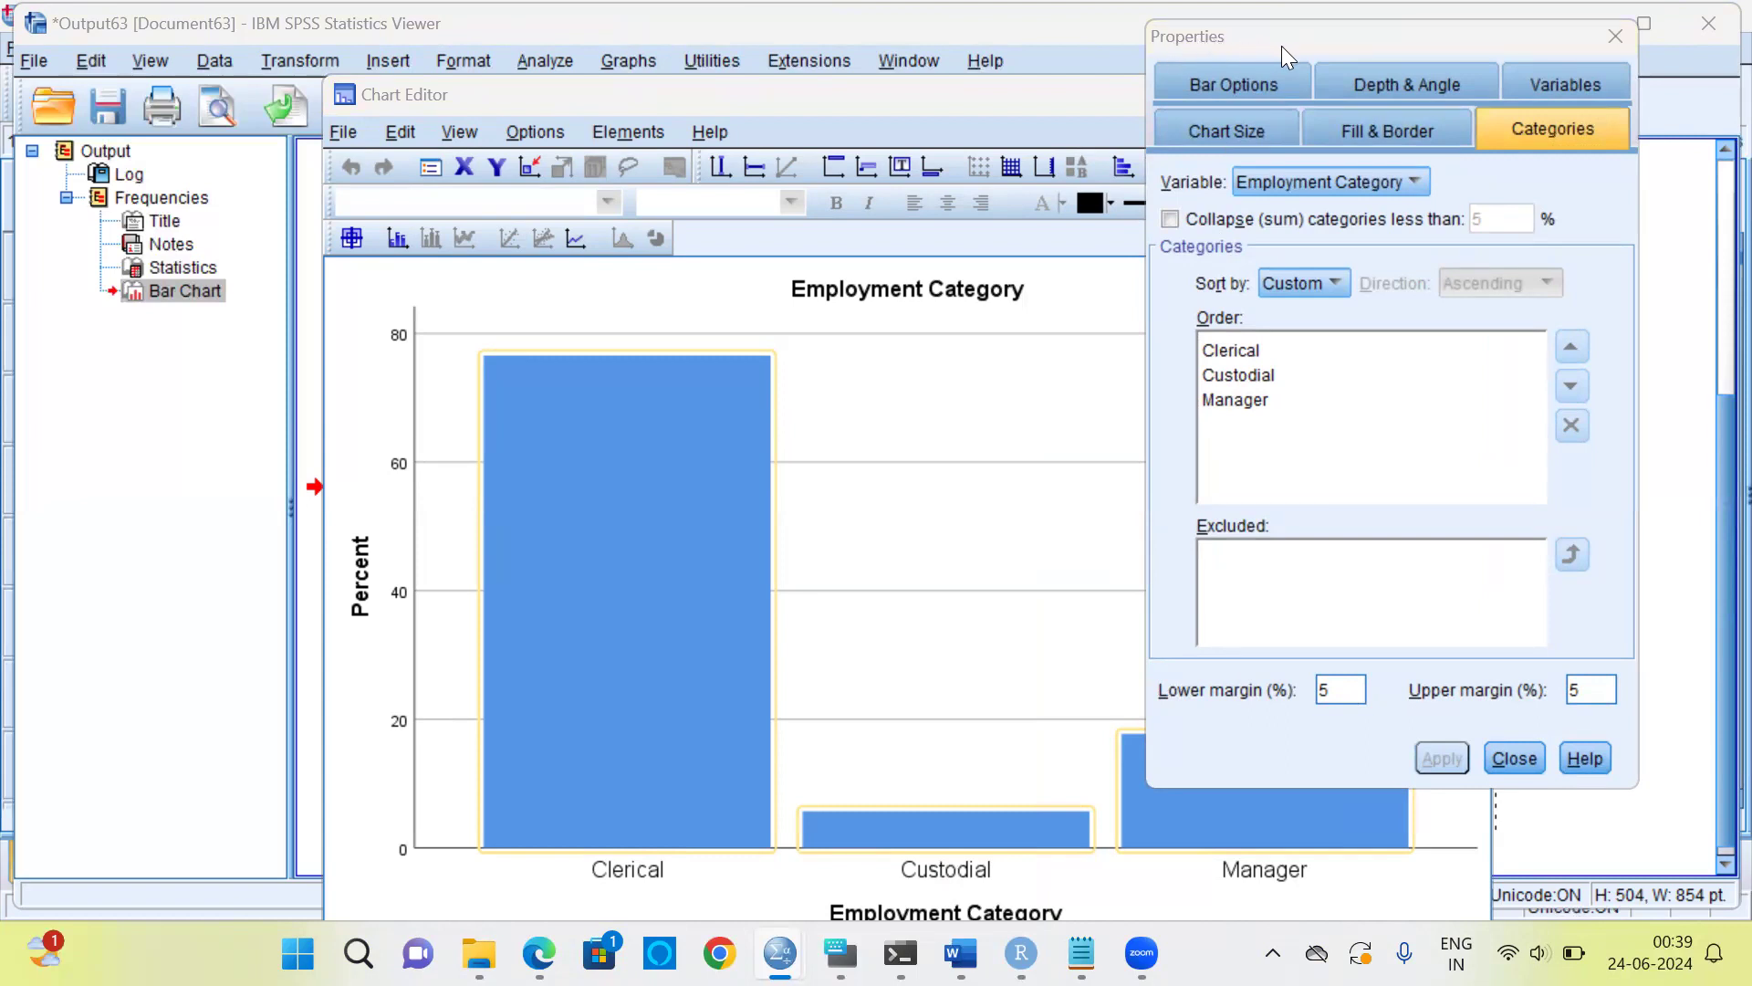
pyautogui.click(1316, 48)
pyautogui.moveTo(1316, 47); pyautogui.dragTo(796, 330)
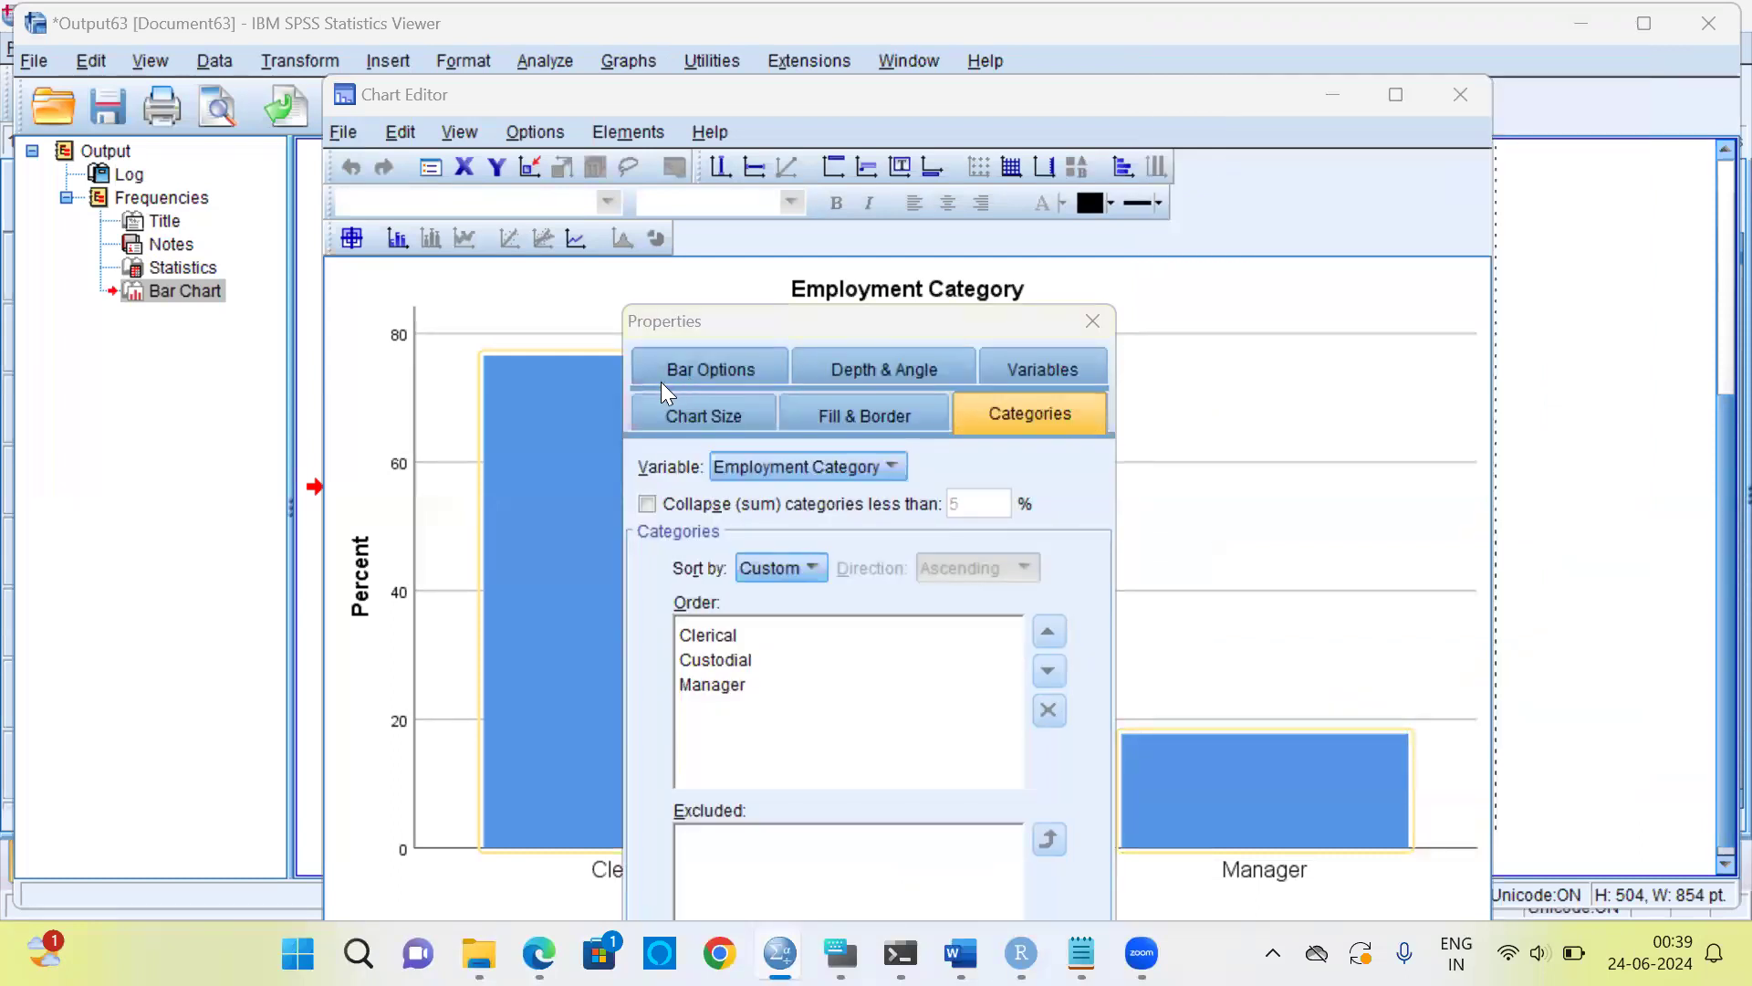
# Narrow the chart's bars to a width of 31 % and move their Properties window off the chart.
pyautogui.click(719, 378)
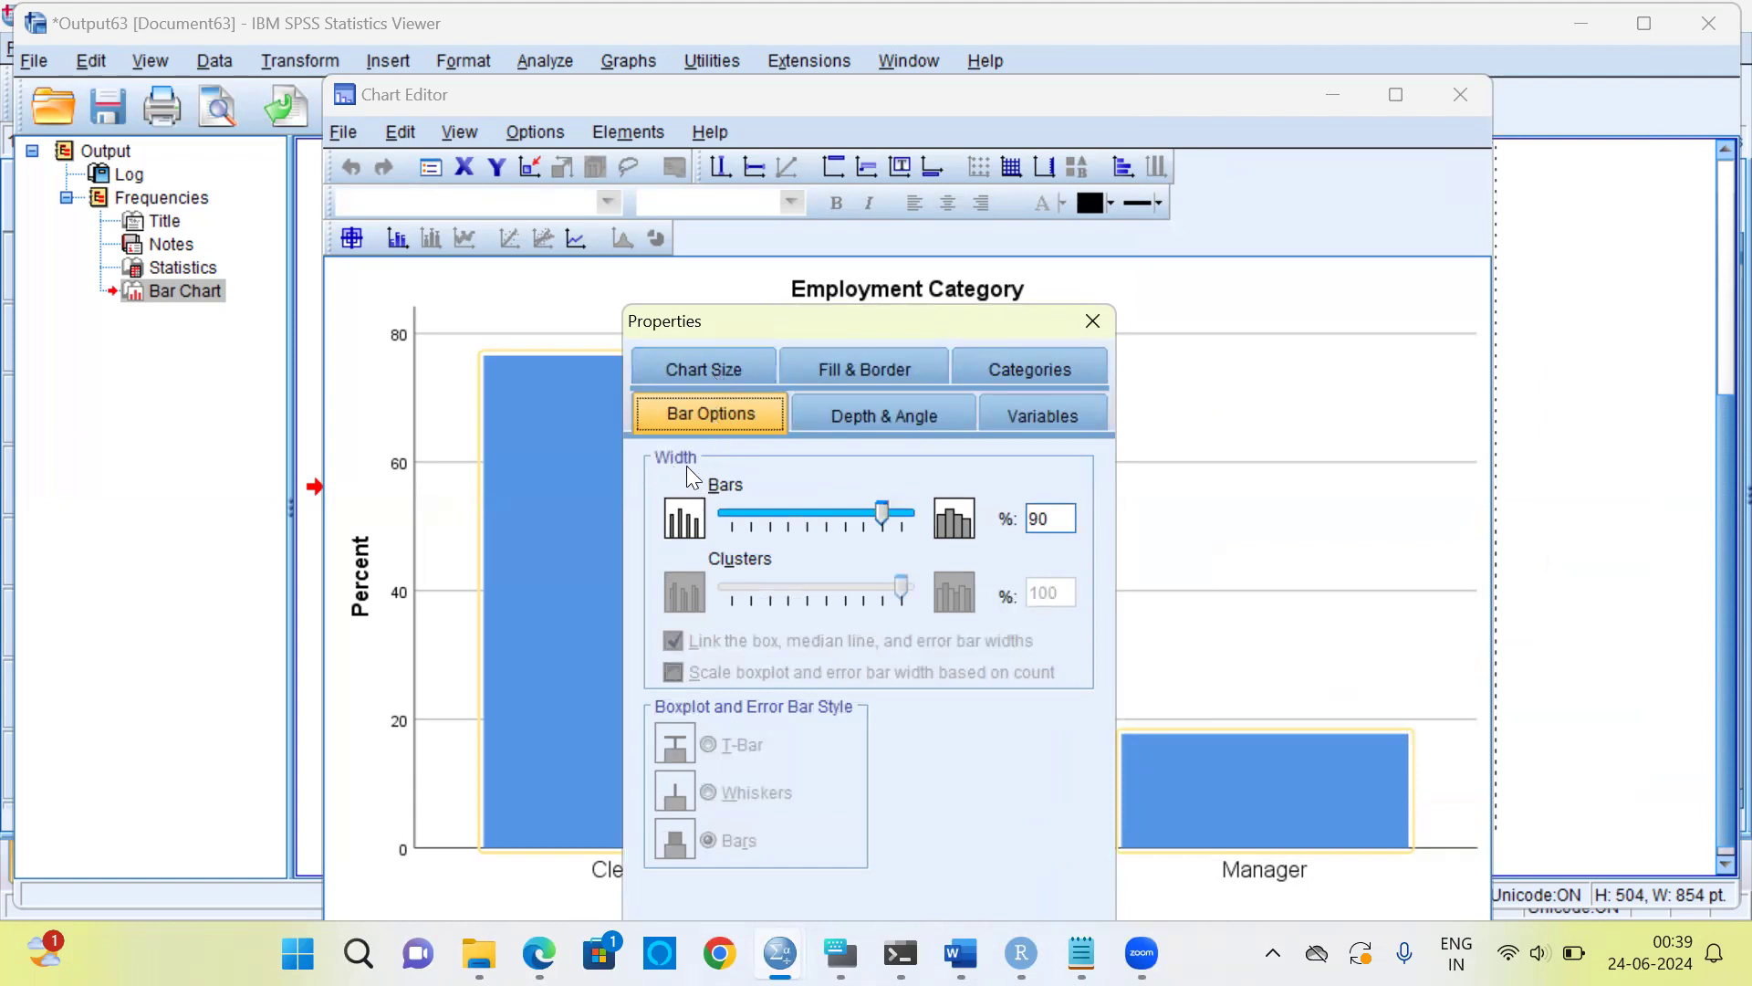
pyautogui.click(882, 522)
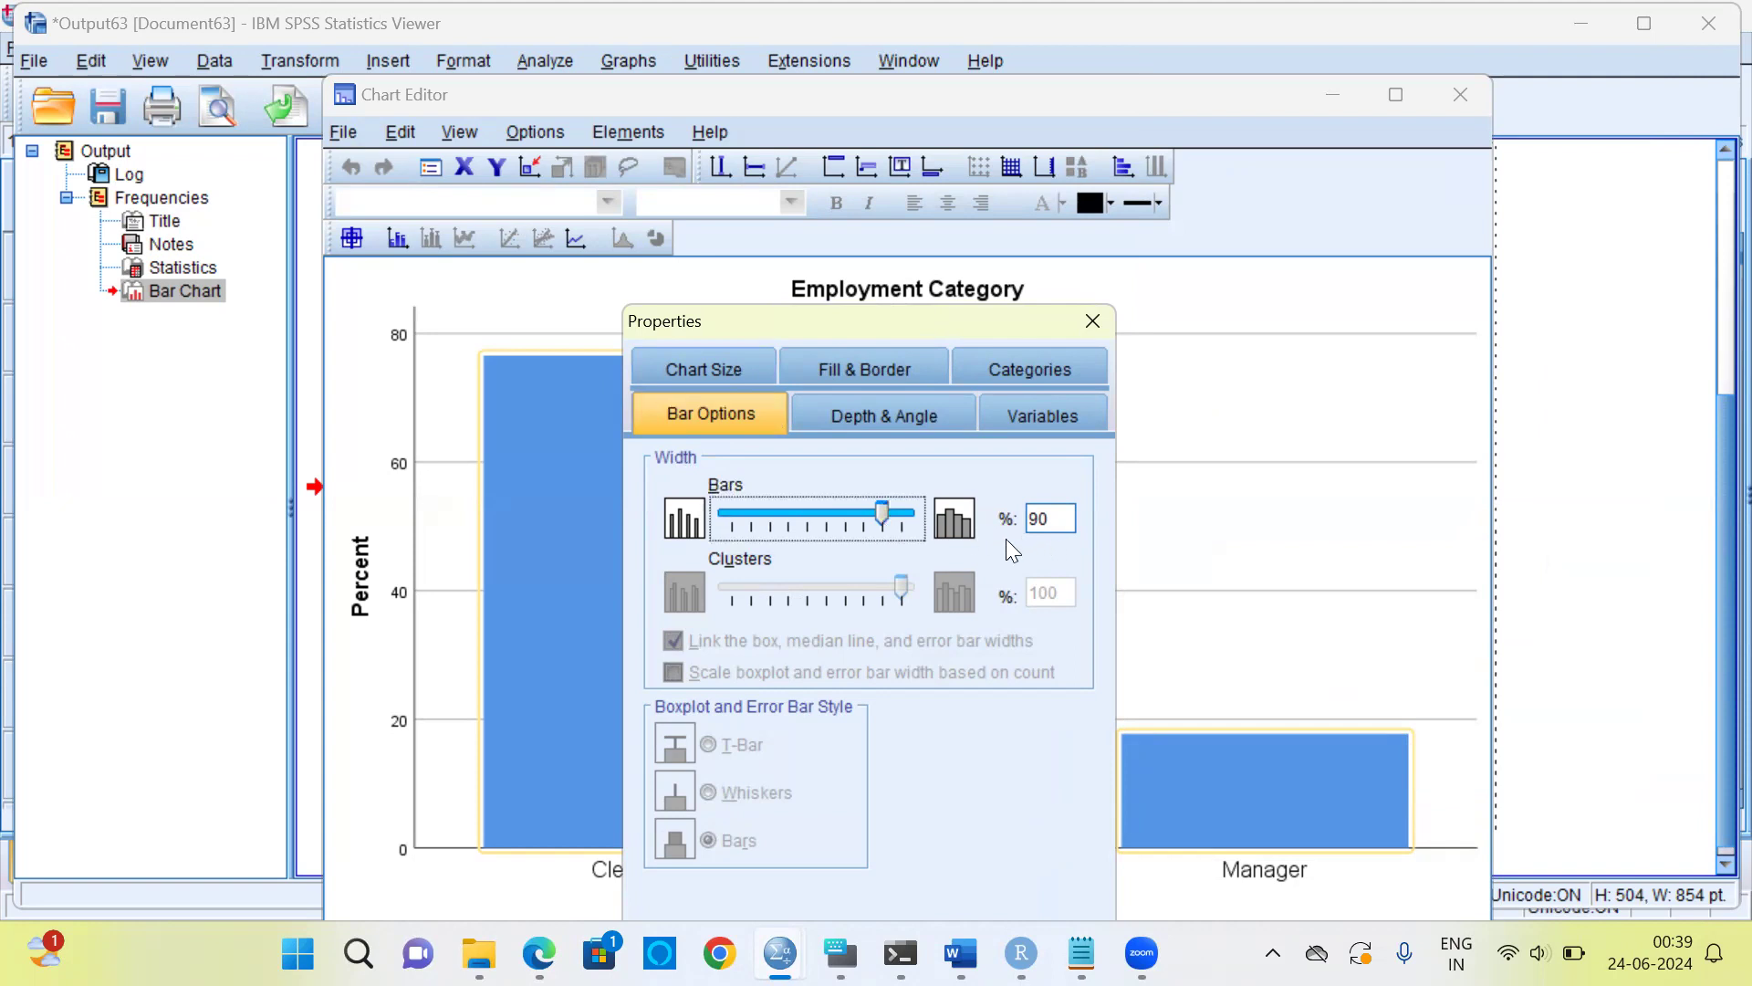
pyautogui.moveTo(883, 514); pyautogui.dragTo(778, 522)
pyautogui.moveTo(778, 511); pyautogui.dragTo(772, 512)
pyautogui.moveTo(966, 323); pyautogui.dragTo(1376, 132)
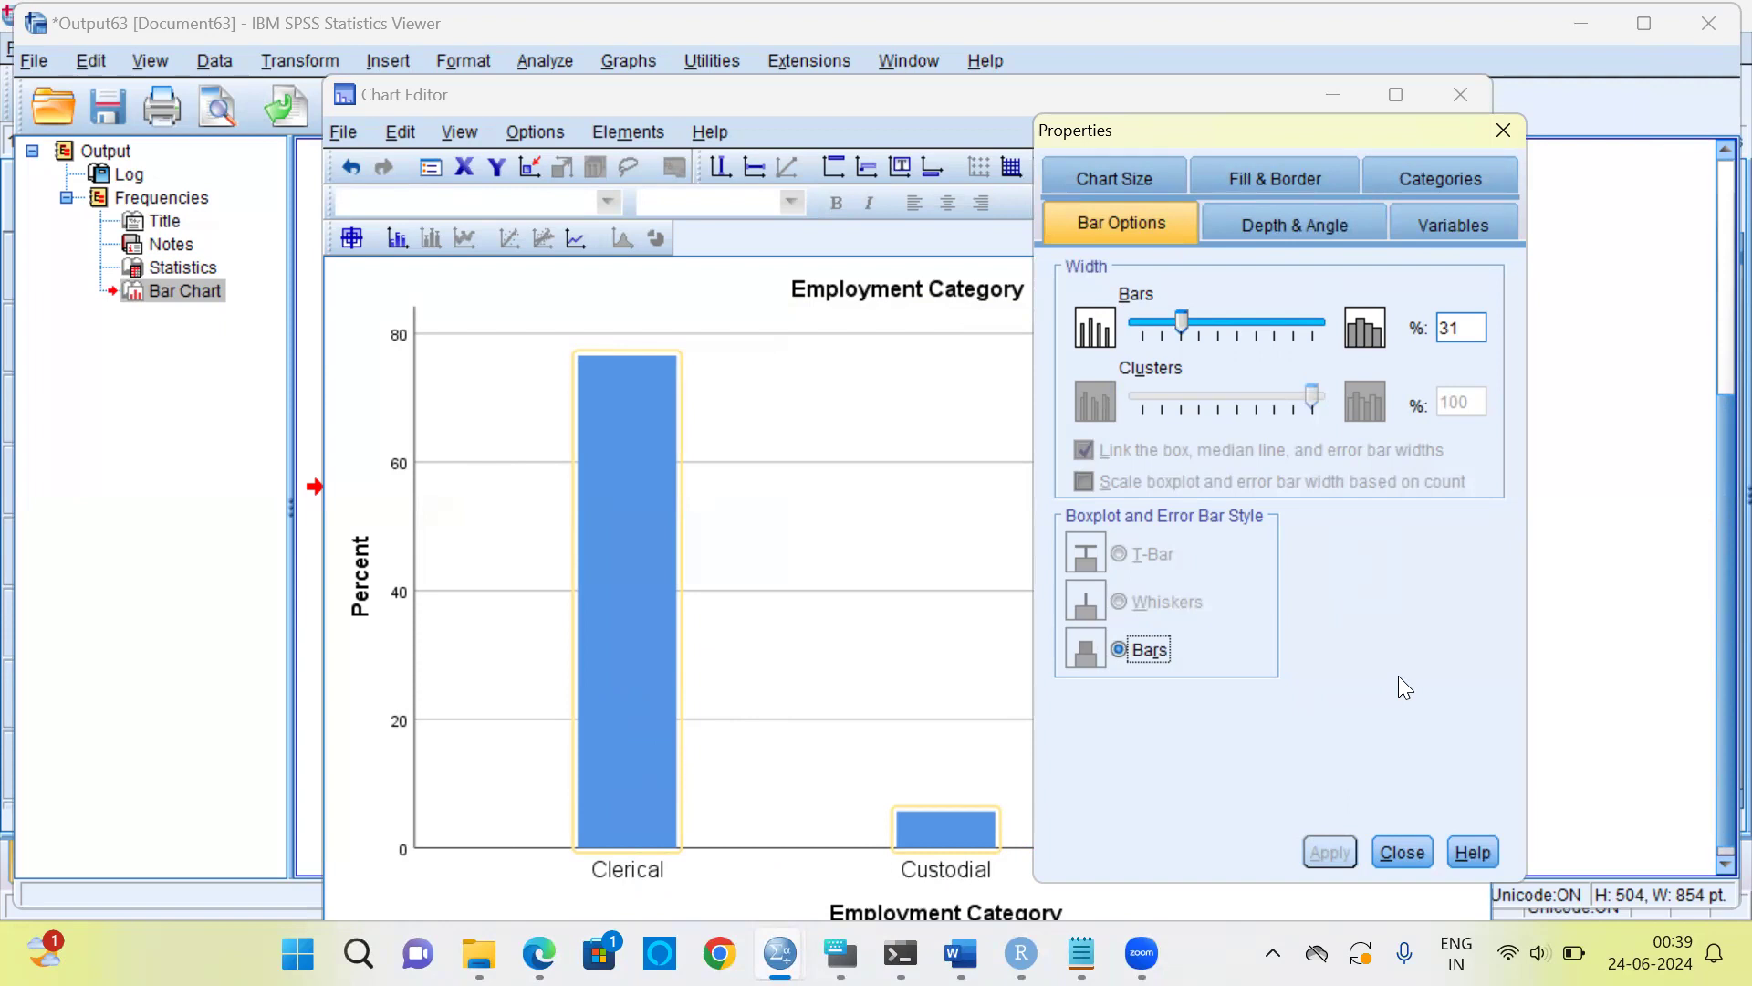
# Try a bar width of 17 % on the chart and return the width to 31 %.
pyautogui.moveTo(1184, 326); pyautogui.dragTo(1158, 327)
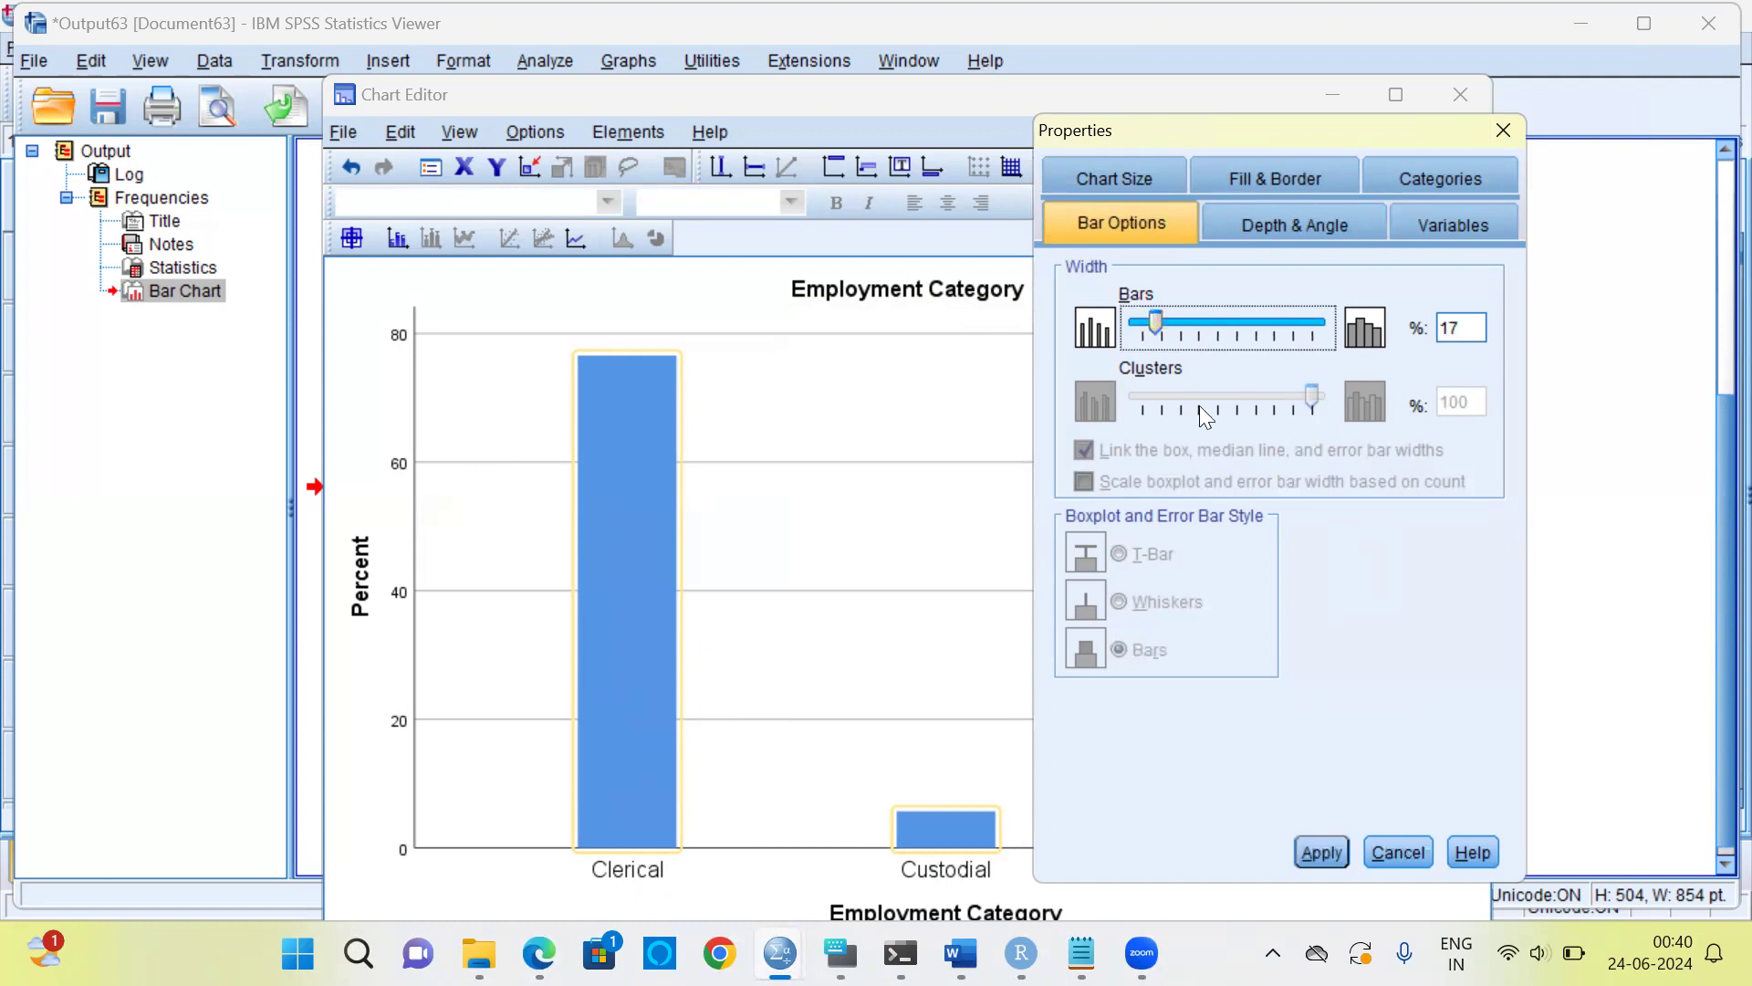
pyautogui.click(1322, 852)
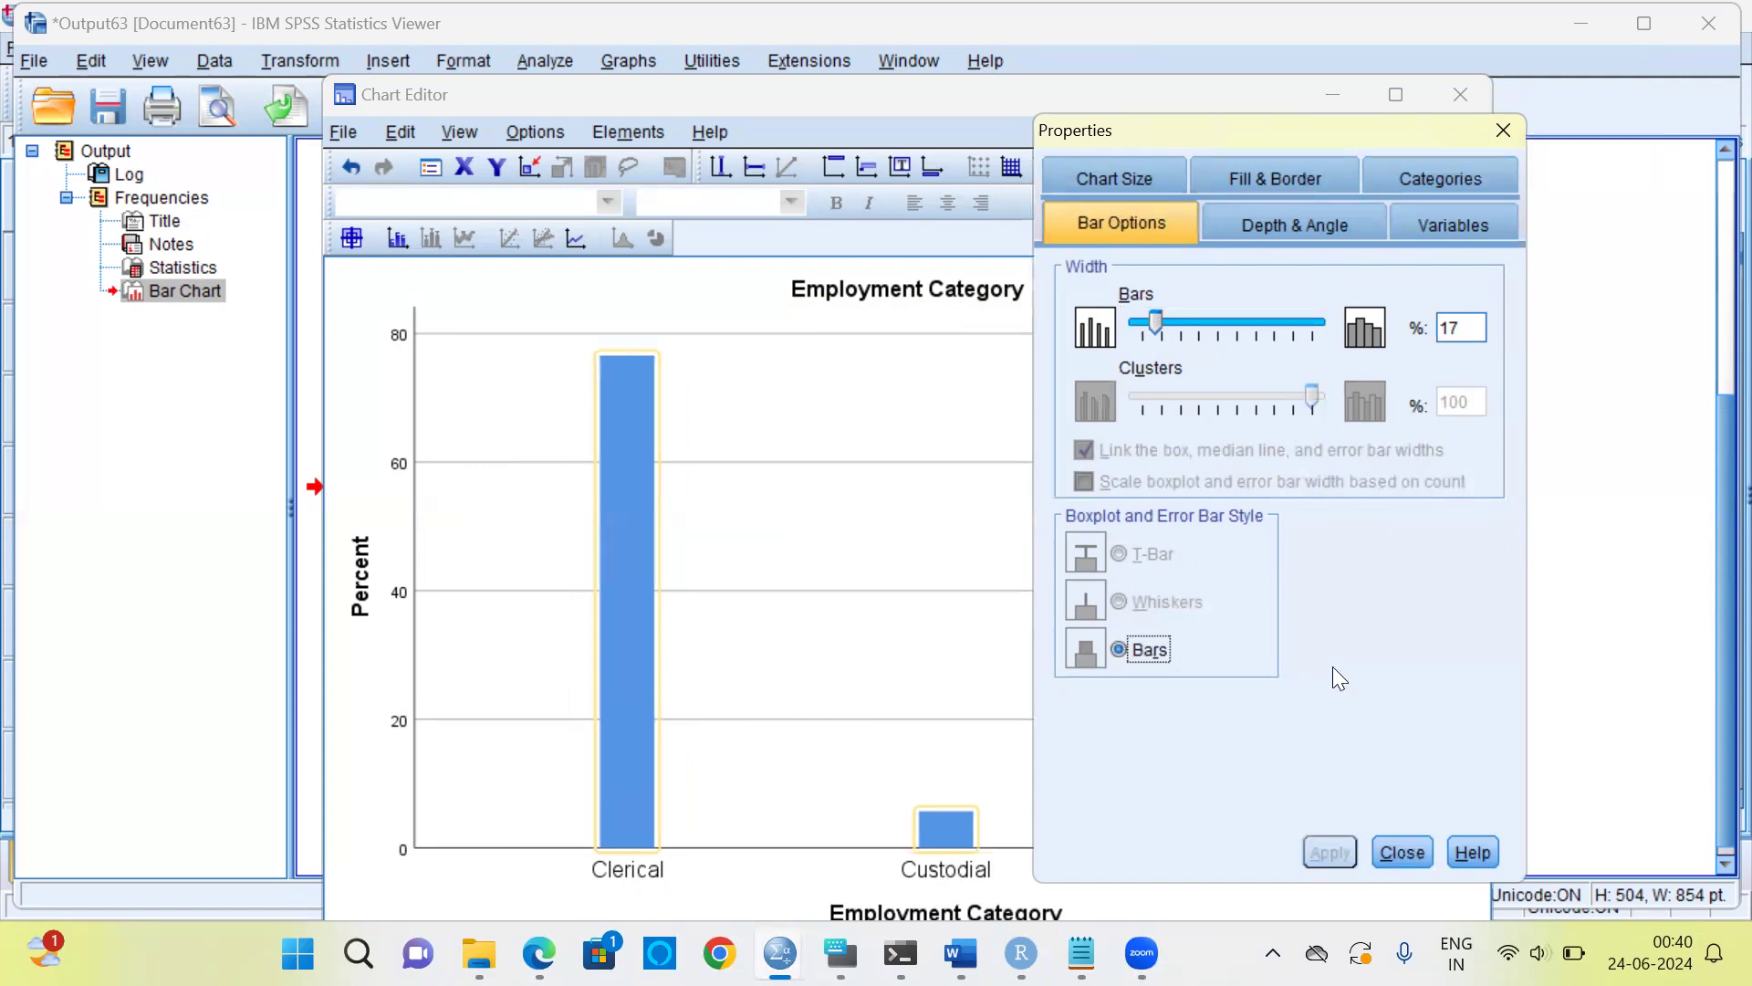
pyautogui.moveTo(1155, 327); pyautogui.dragTo(1187, 337)
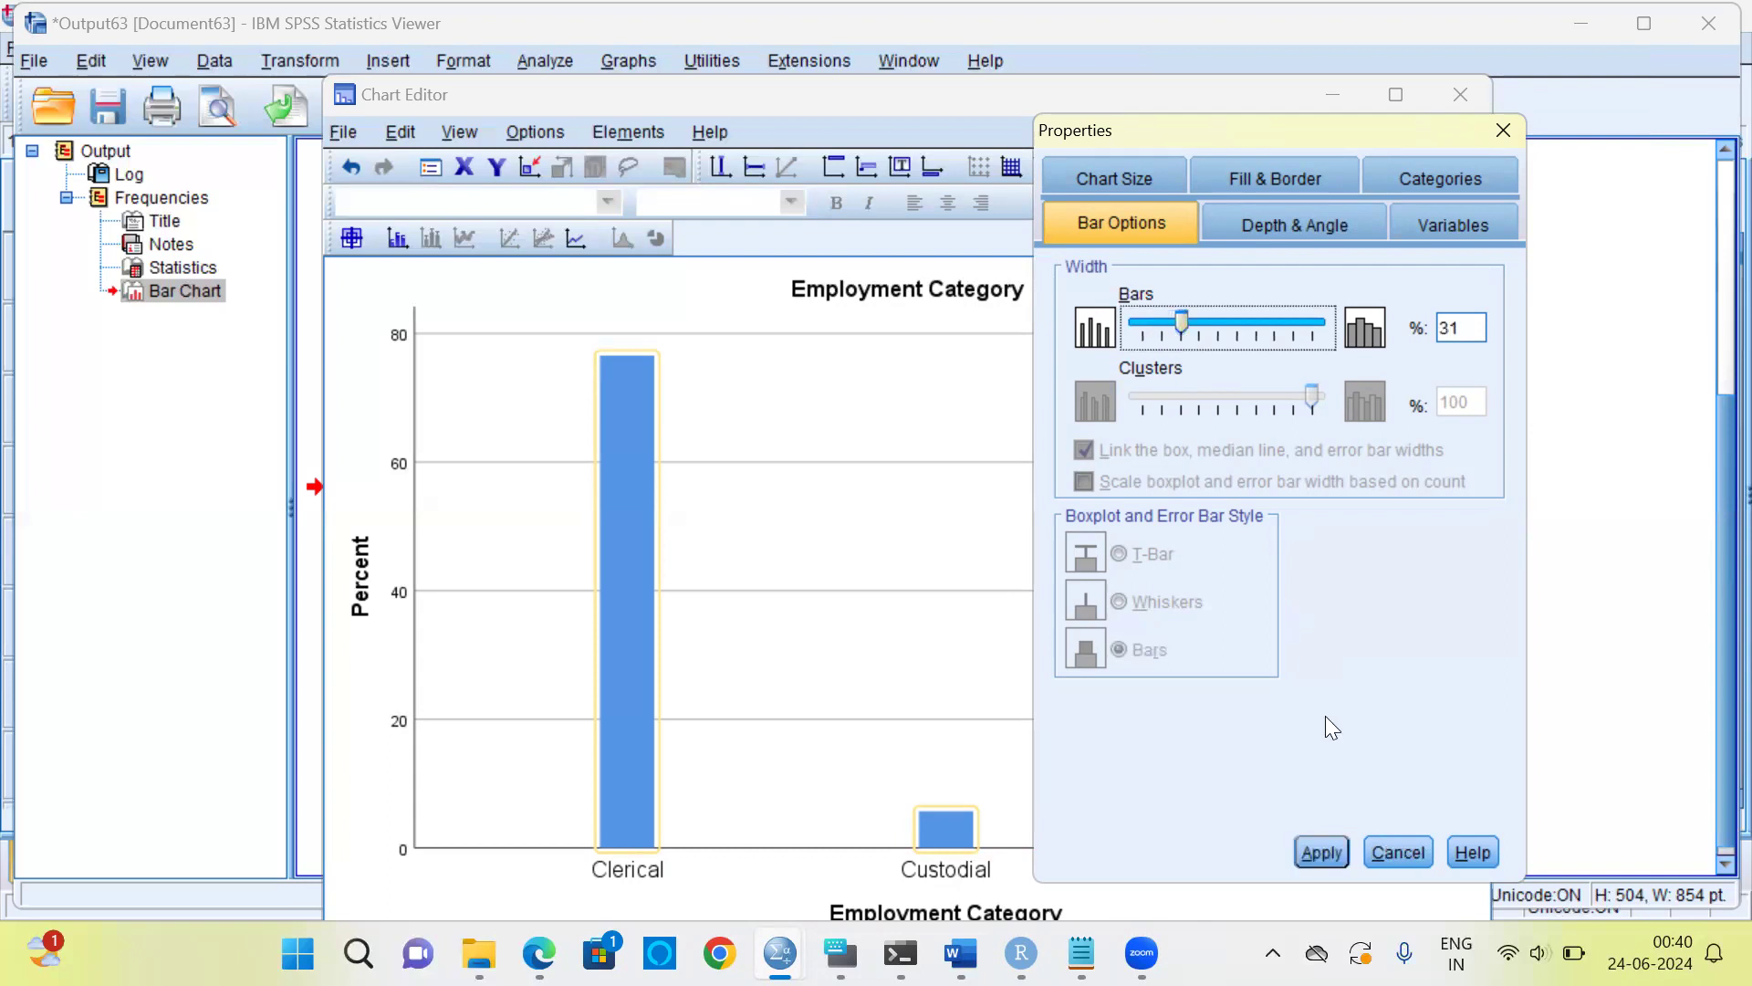
pyautogui.click(1322, 853)
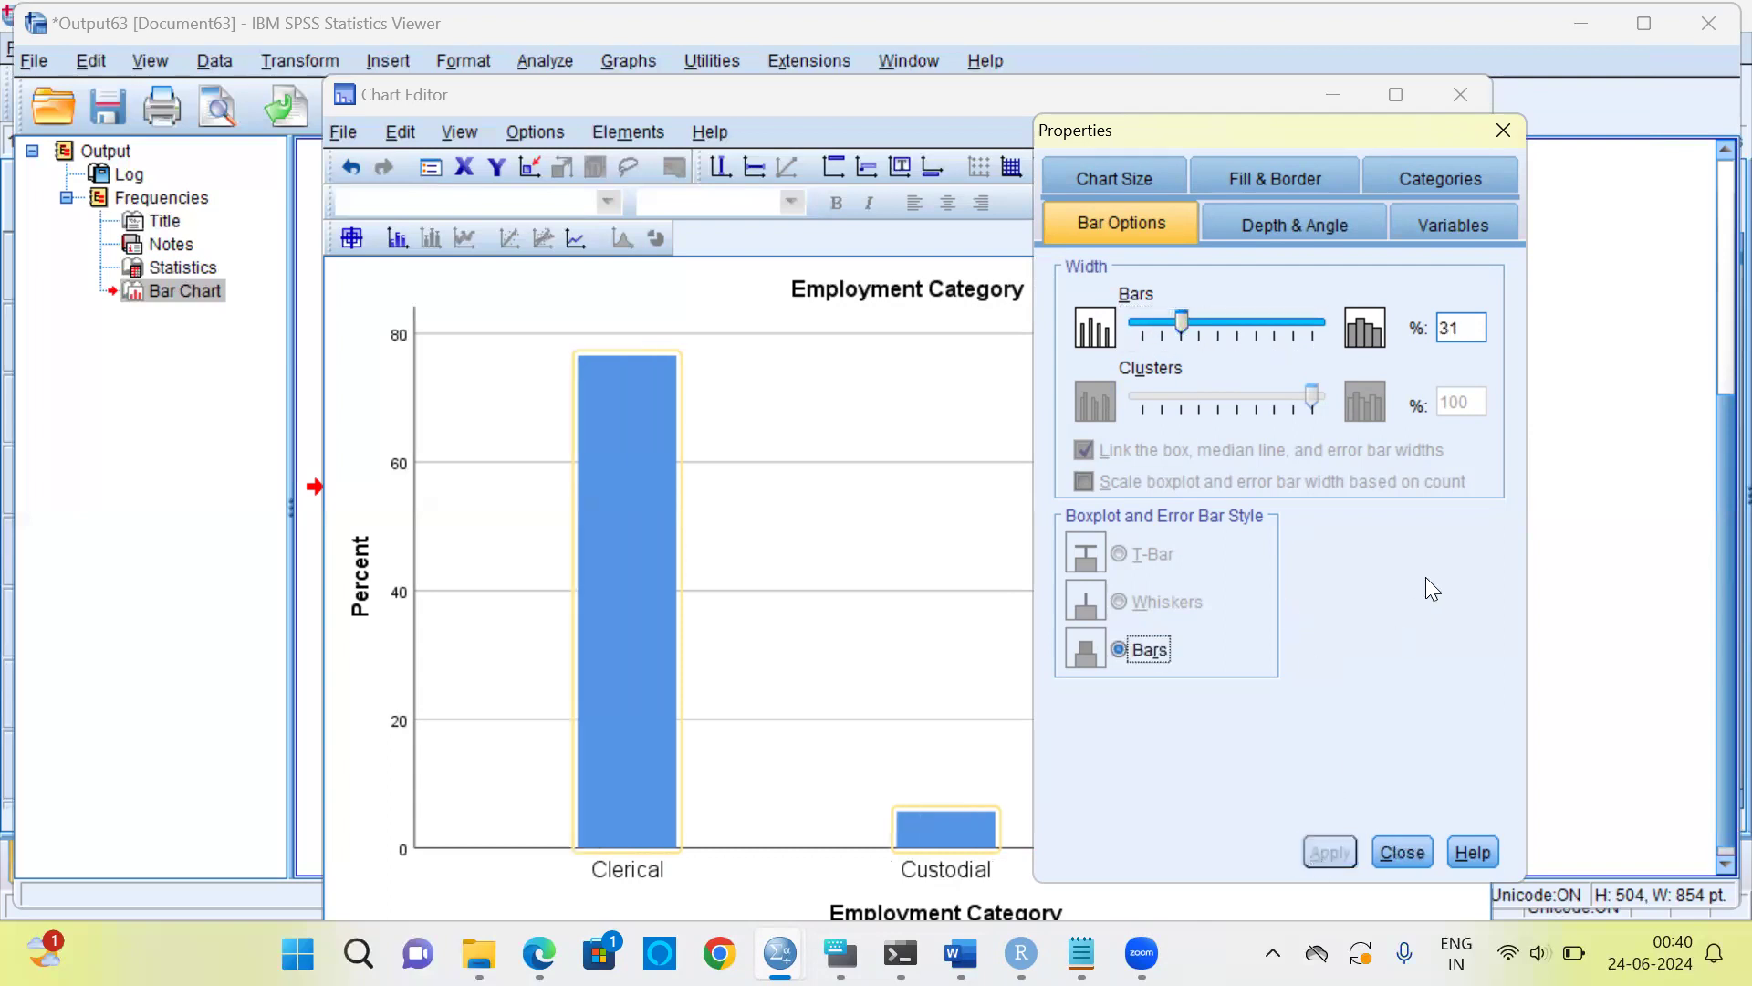
pyautogui.click(1633, 26)
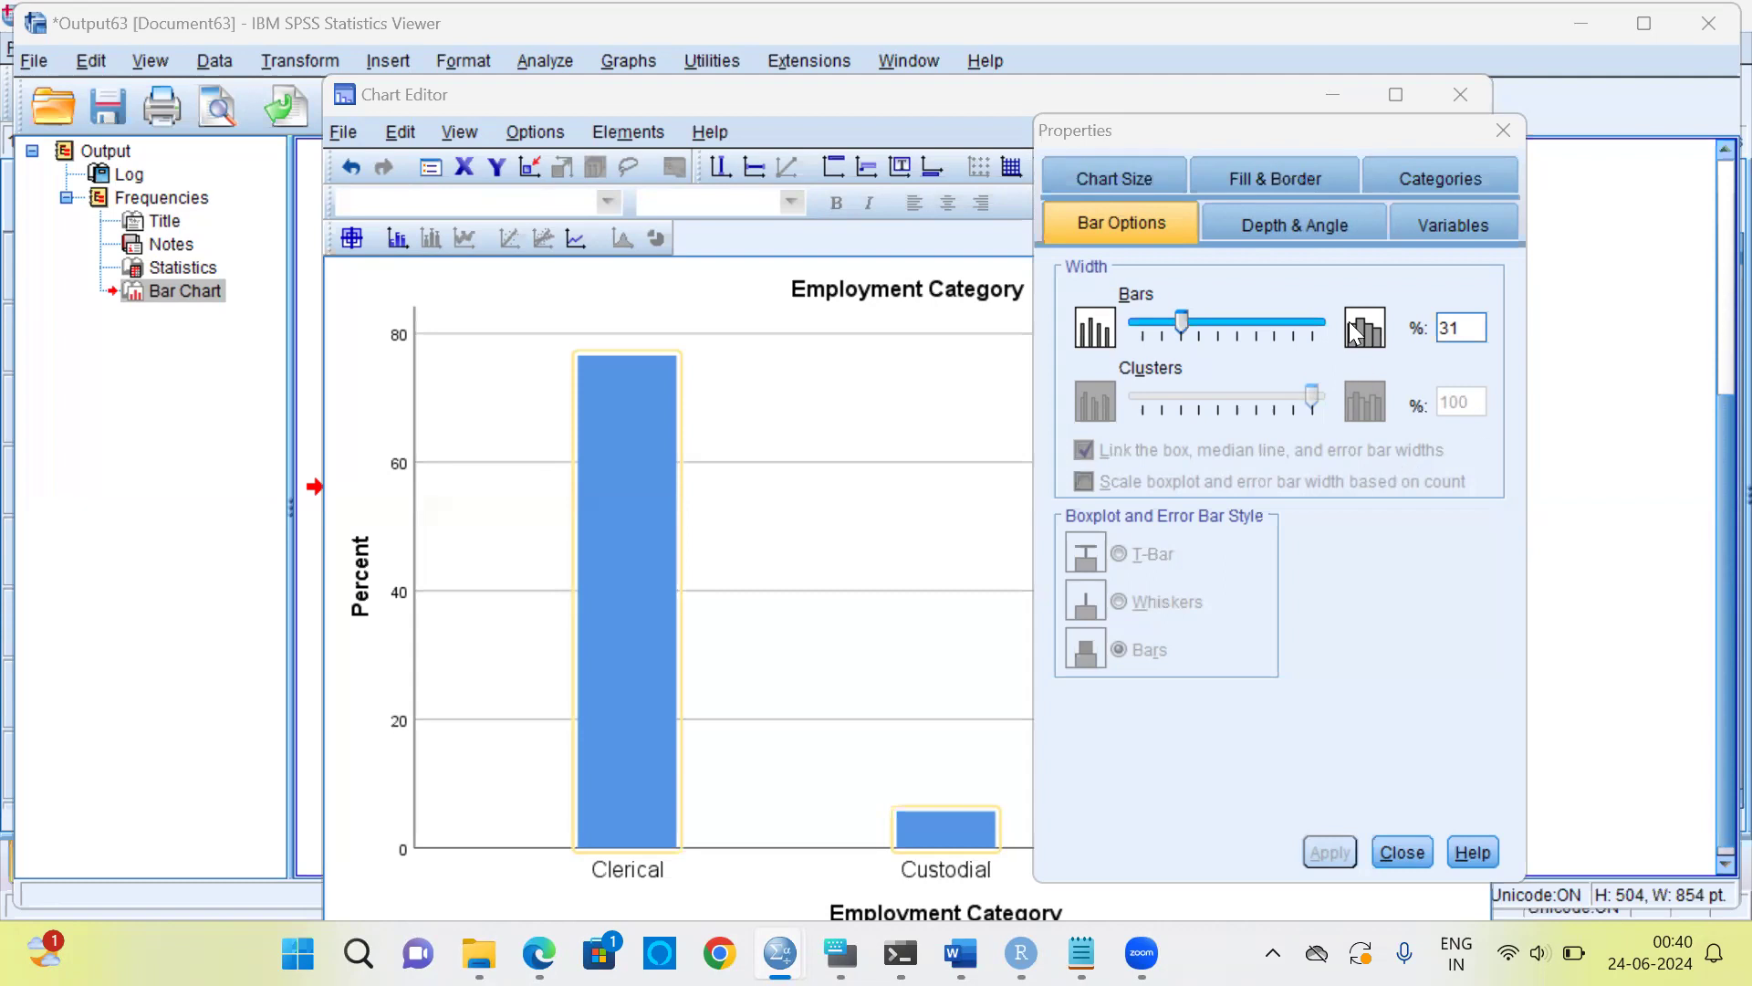
# Fill all bars of the Employment Category chart with red (215, 0, 51).
pyautogui.click(1329, 177)
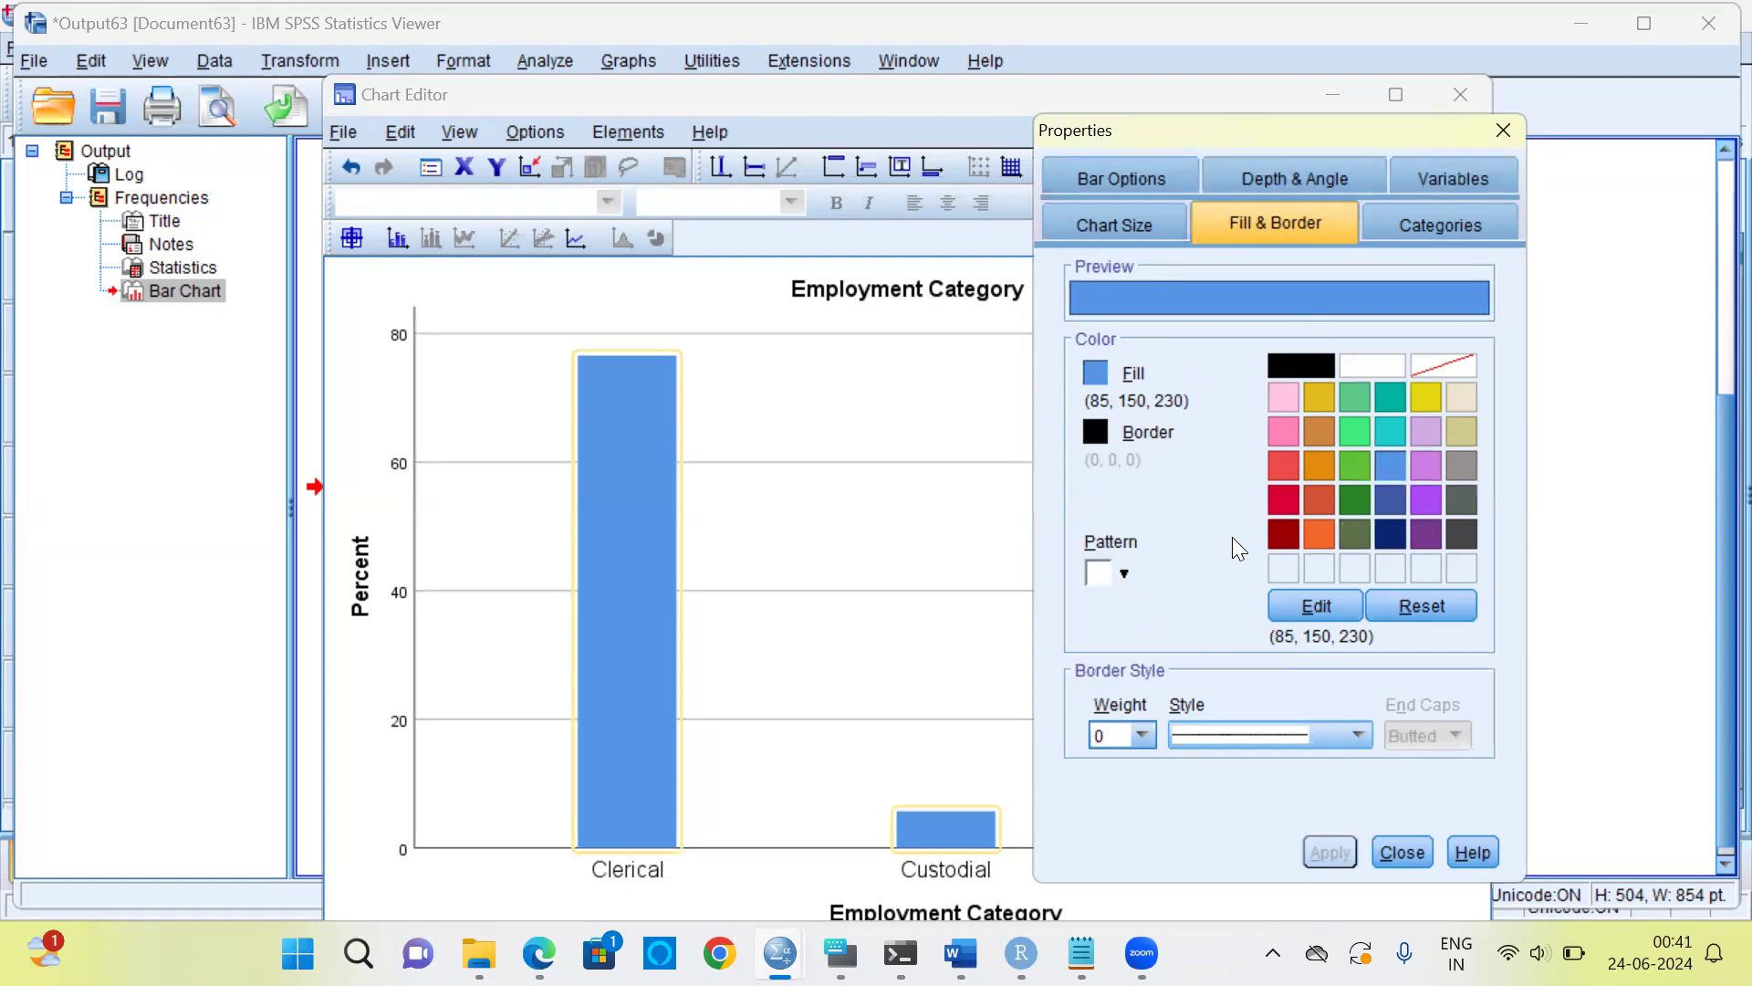
pyautogui.click(1282, 500)
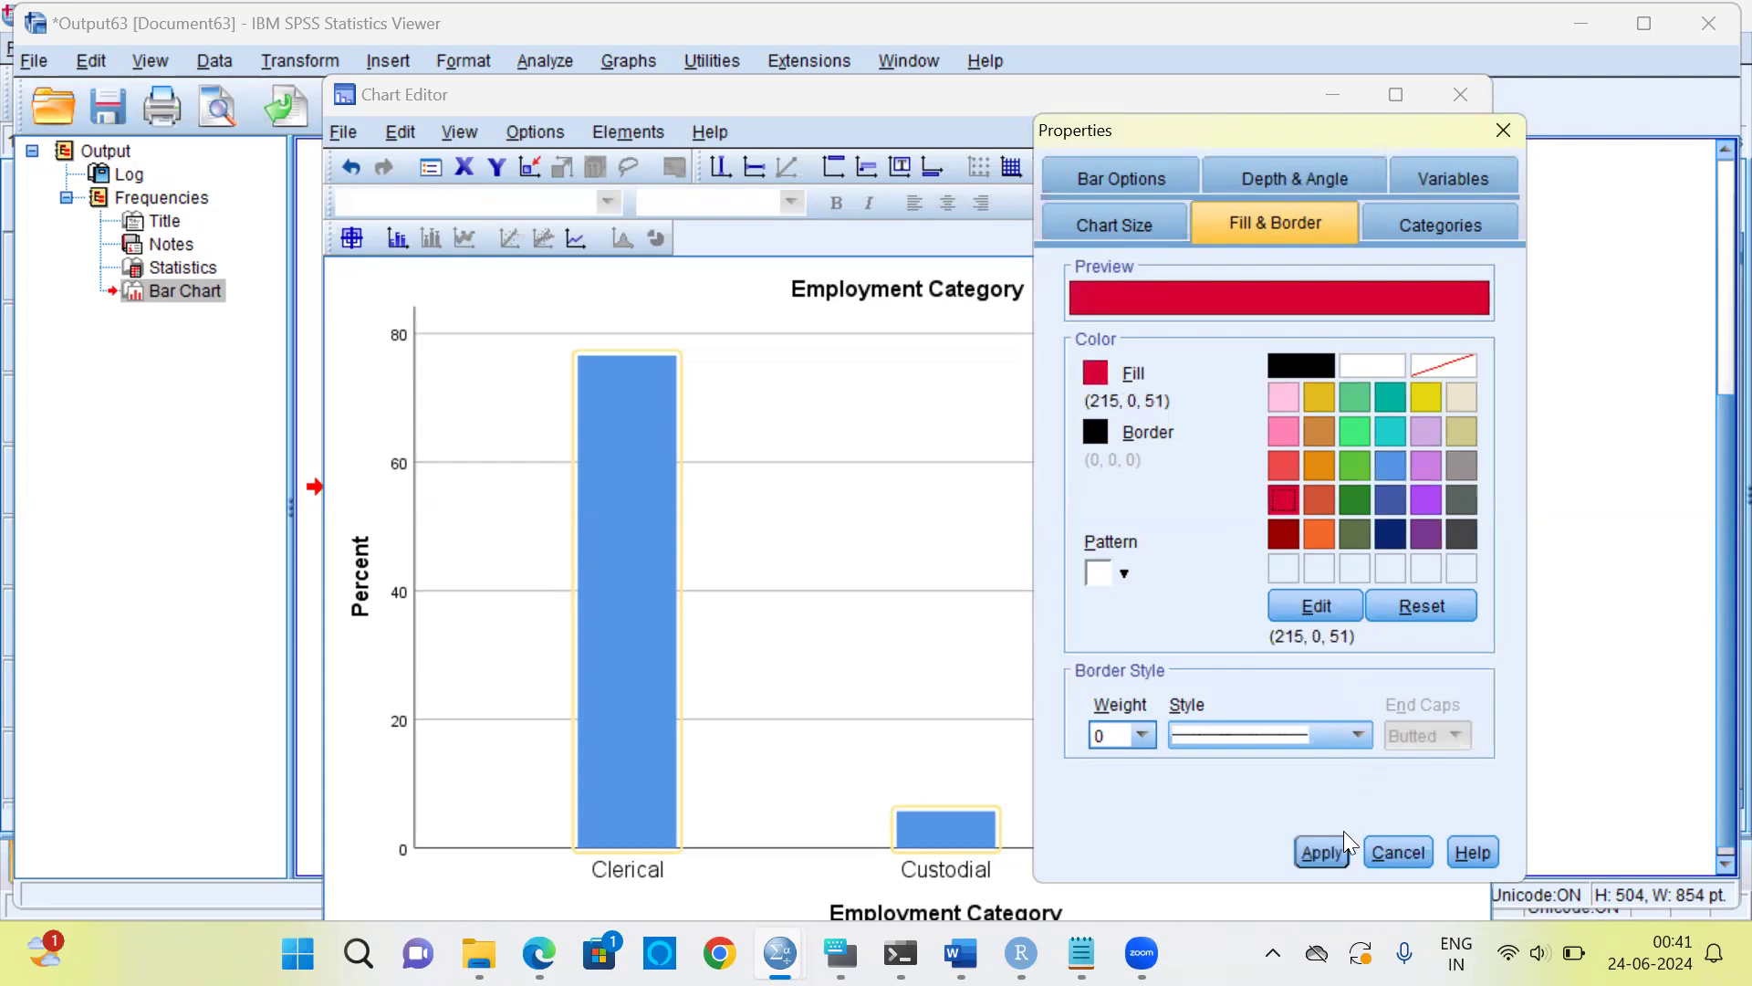
pyautogui.click(1325, 849)
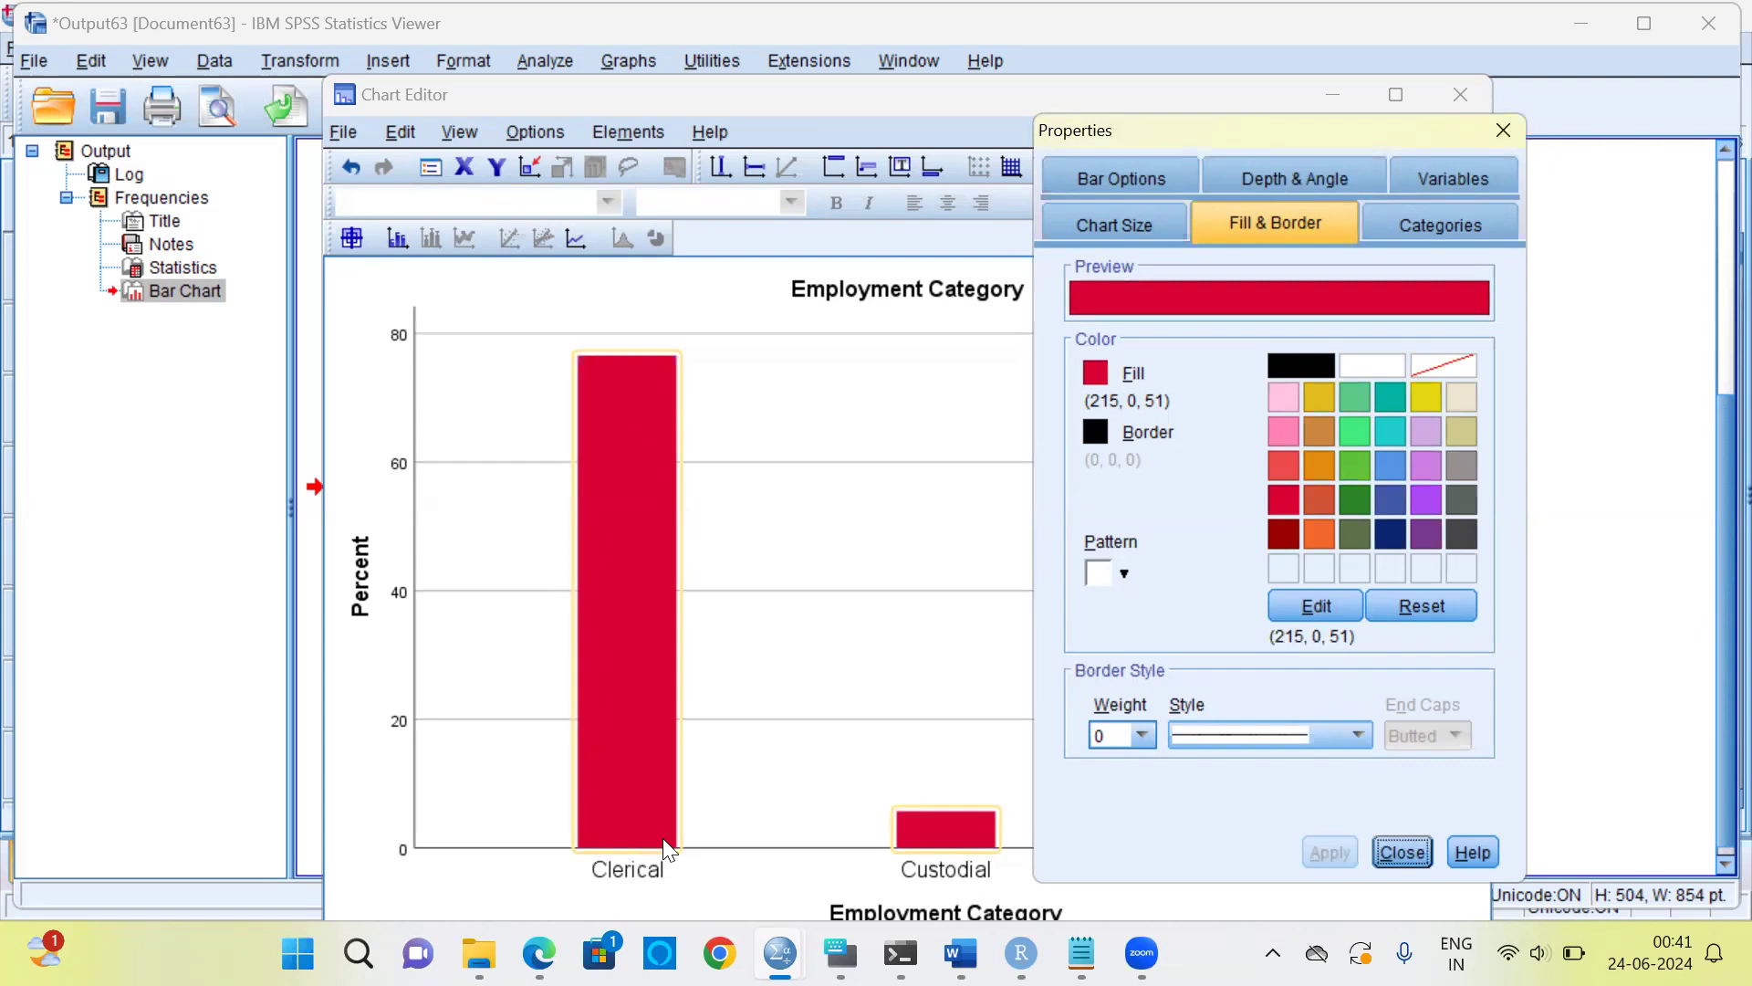
# Try green (63, 235, 124) and purple (171, 73, 243) as the fill colour of the bars.
pyautogui.click(1354, 431)
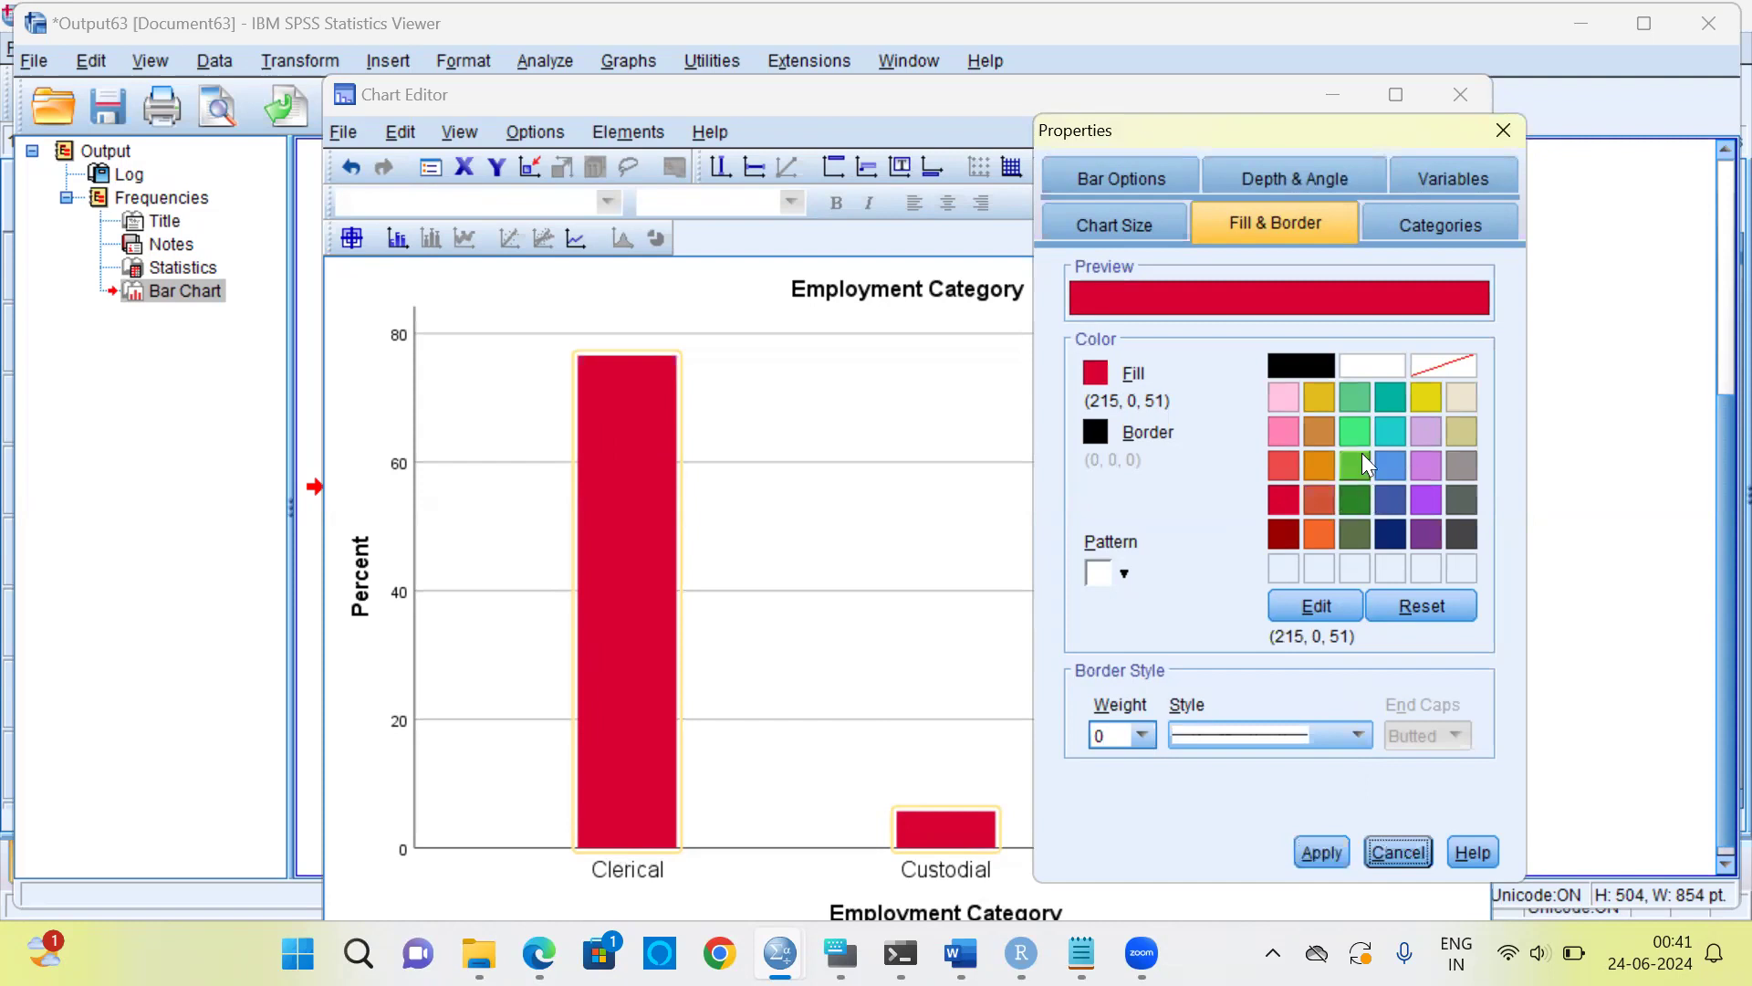
pyautogui.click(1322, 852)
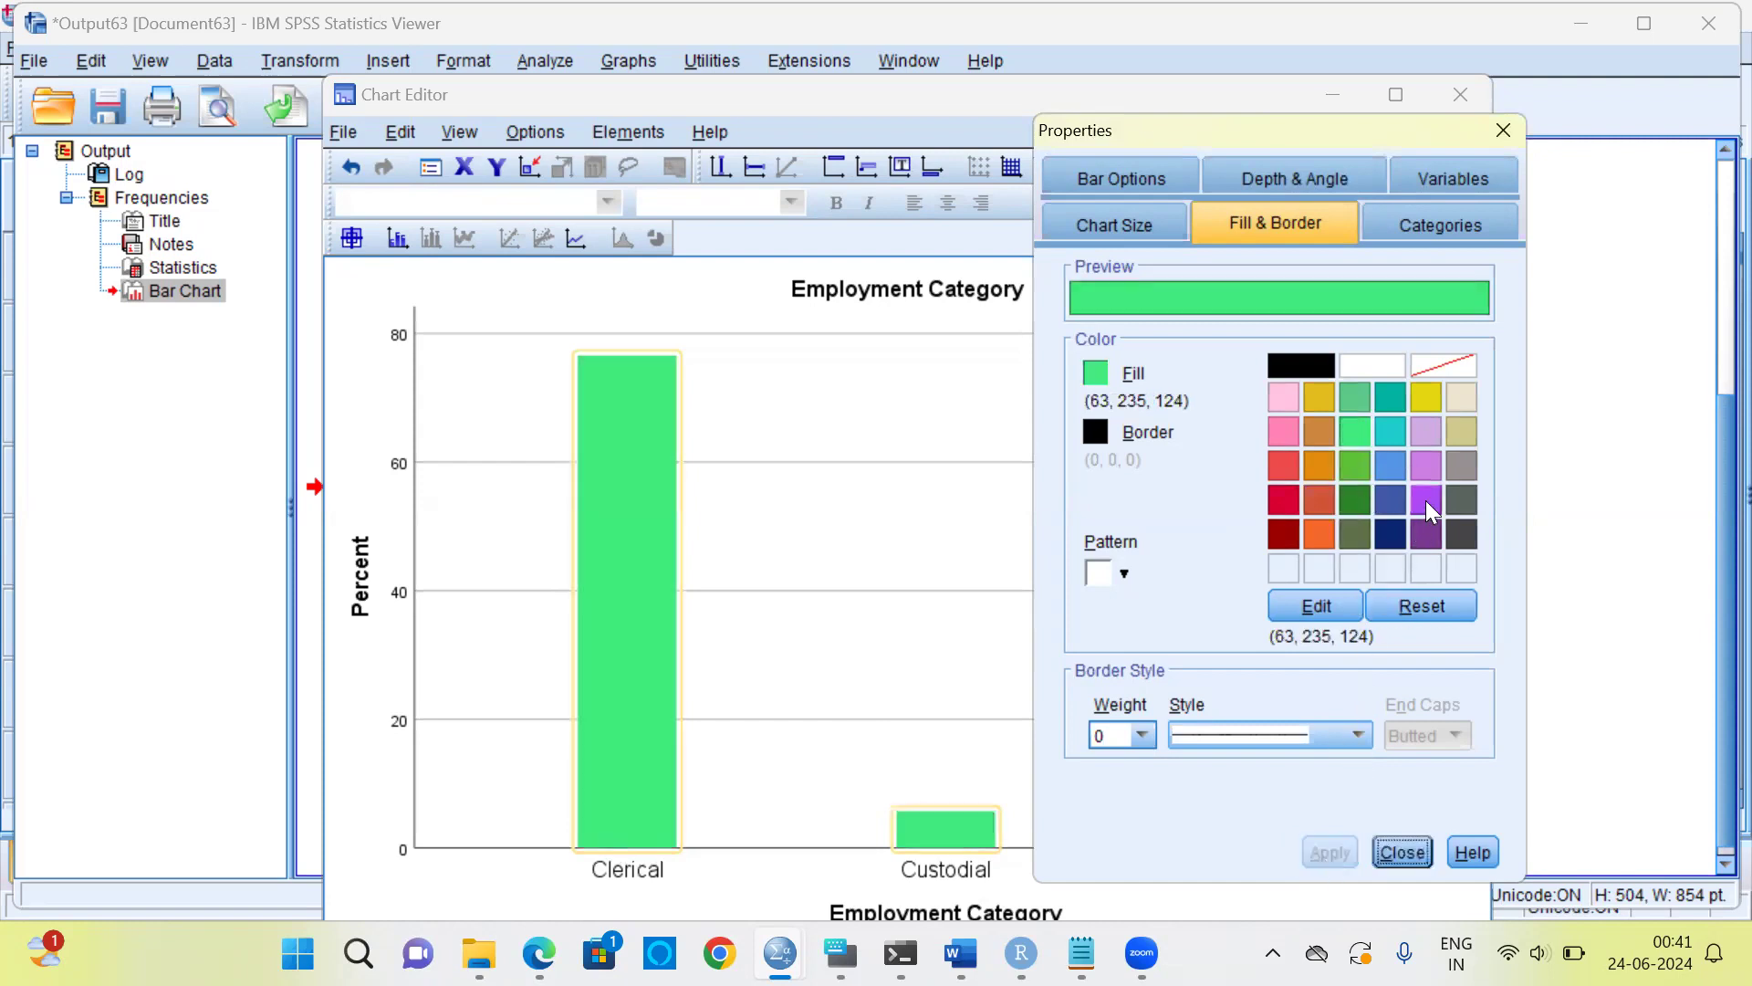
pyautogui.click(1426, 501)
pyautogui.click(1326, 853)
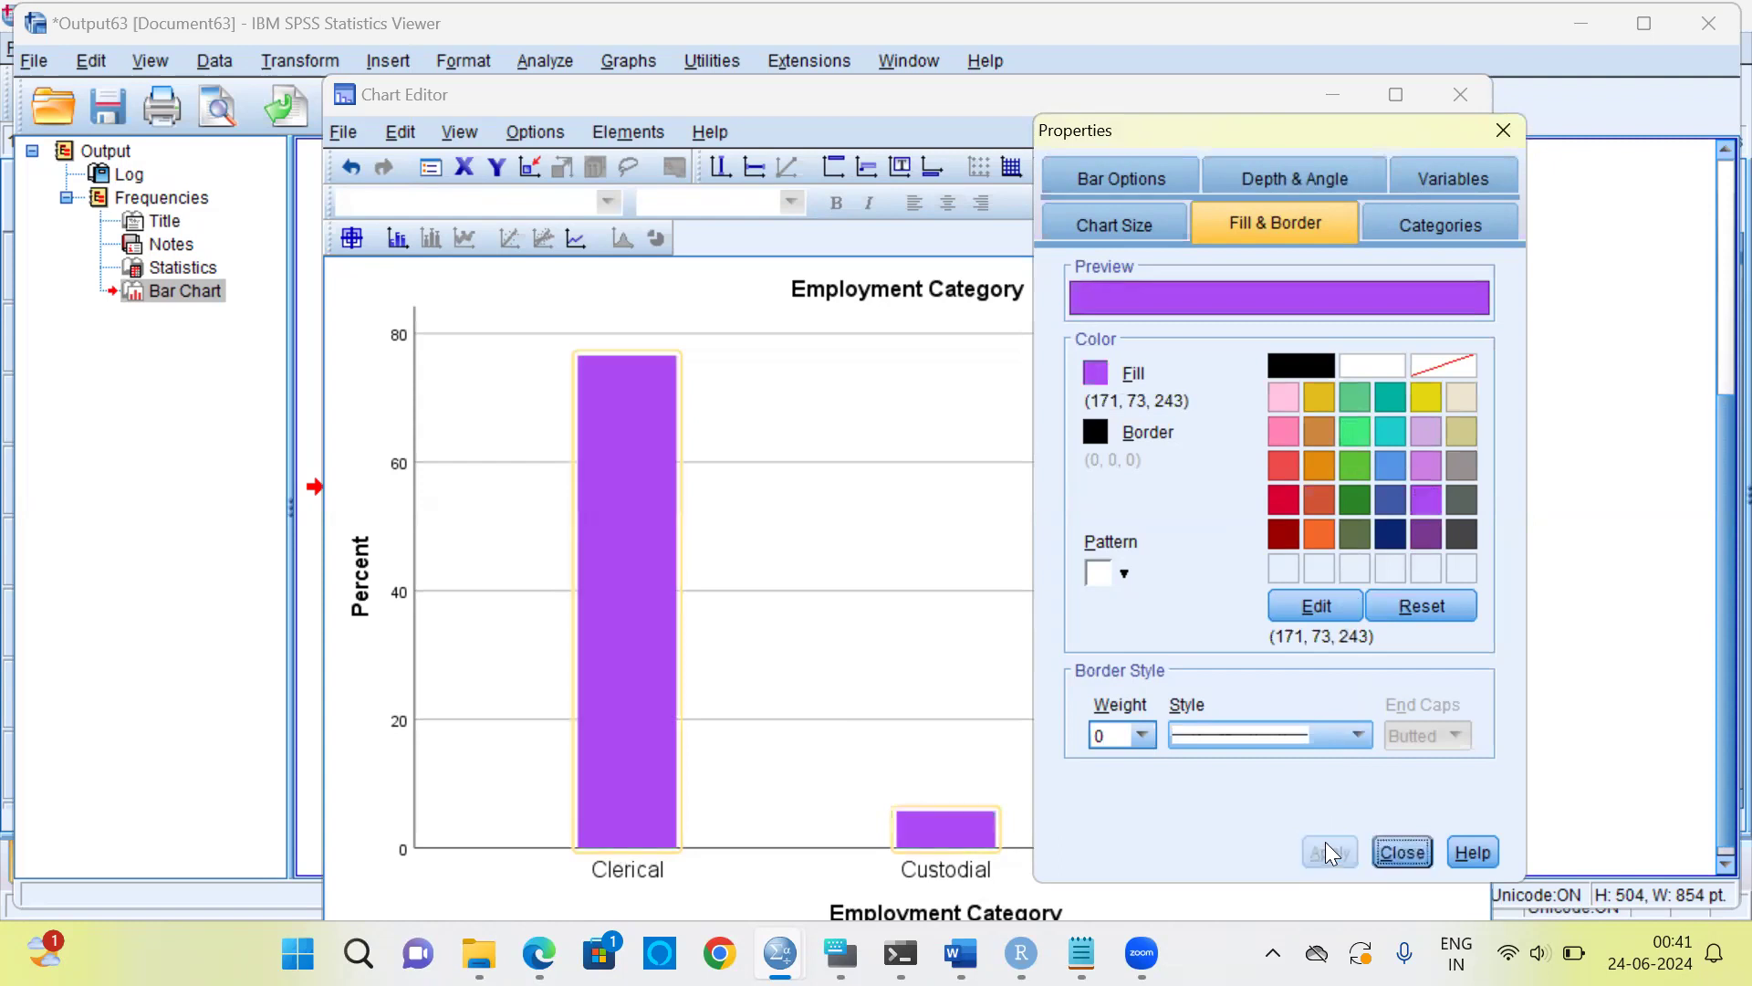
# Return the bars' fill to red (215, 0, 51) and close the Properties window and the Chart Editor.
pyautogui.click(1281, 500)
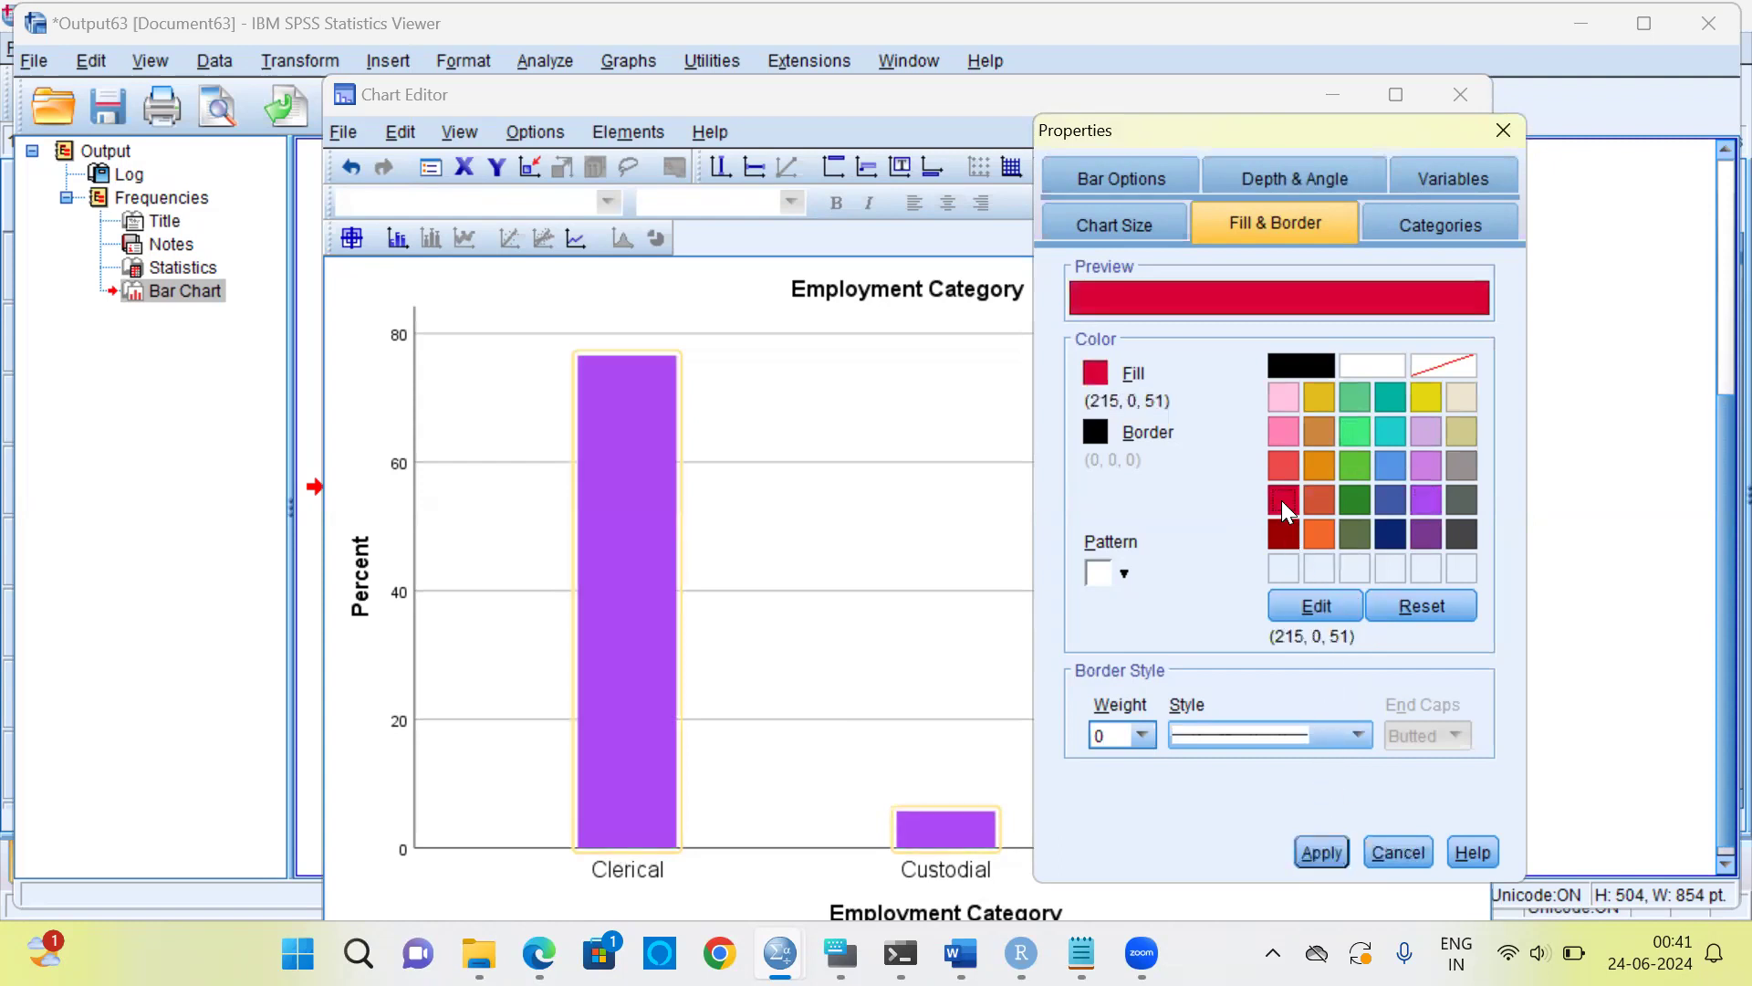
pyautogui.click(1325, 854)
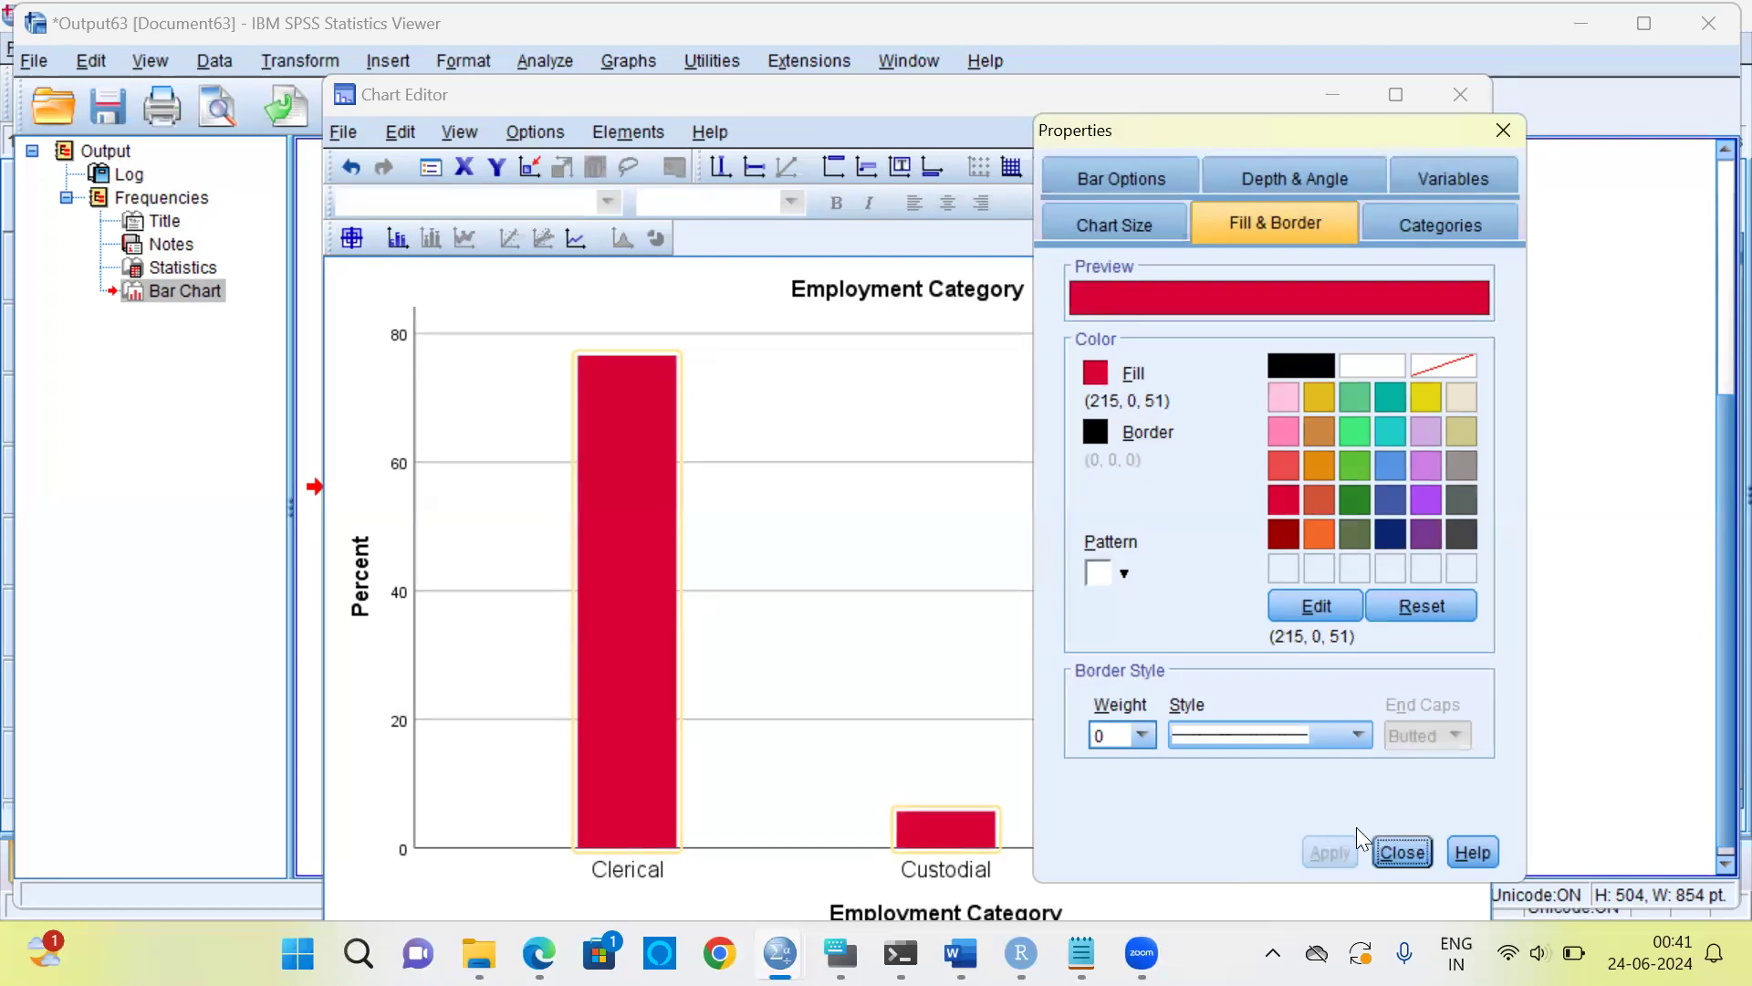
pyautogui.click(1401, 853)
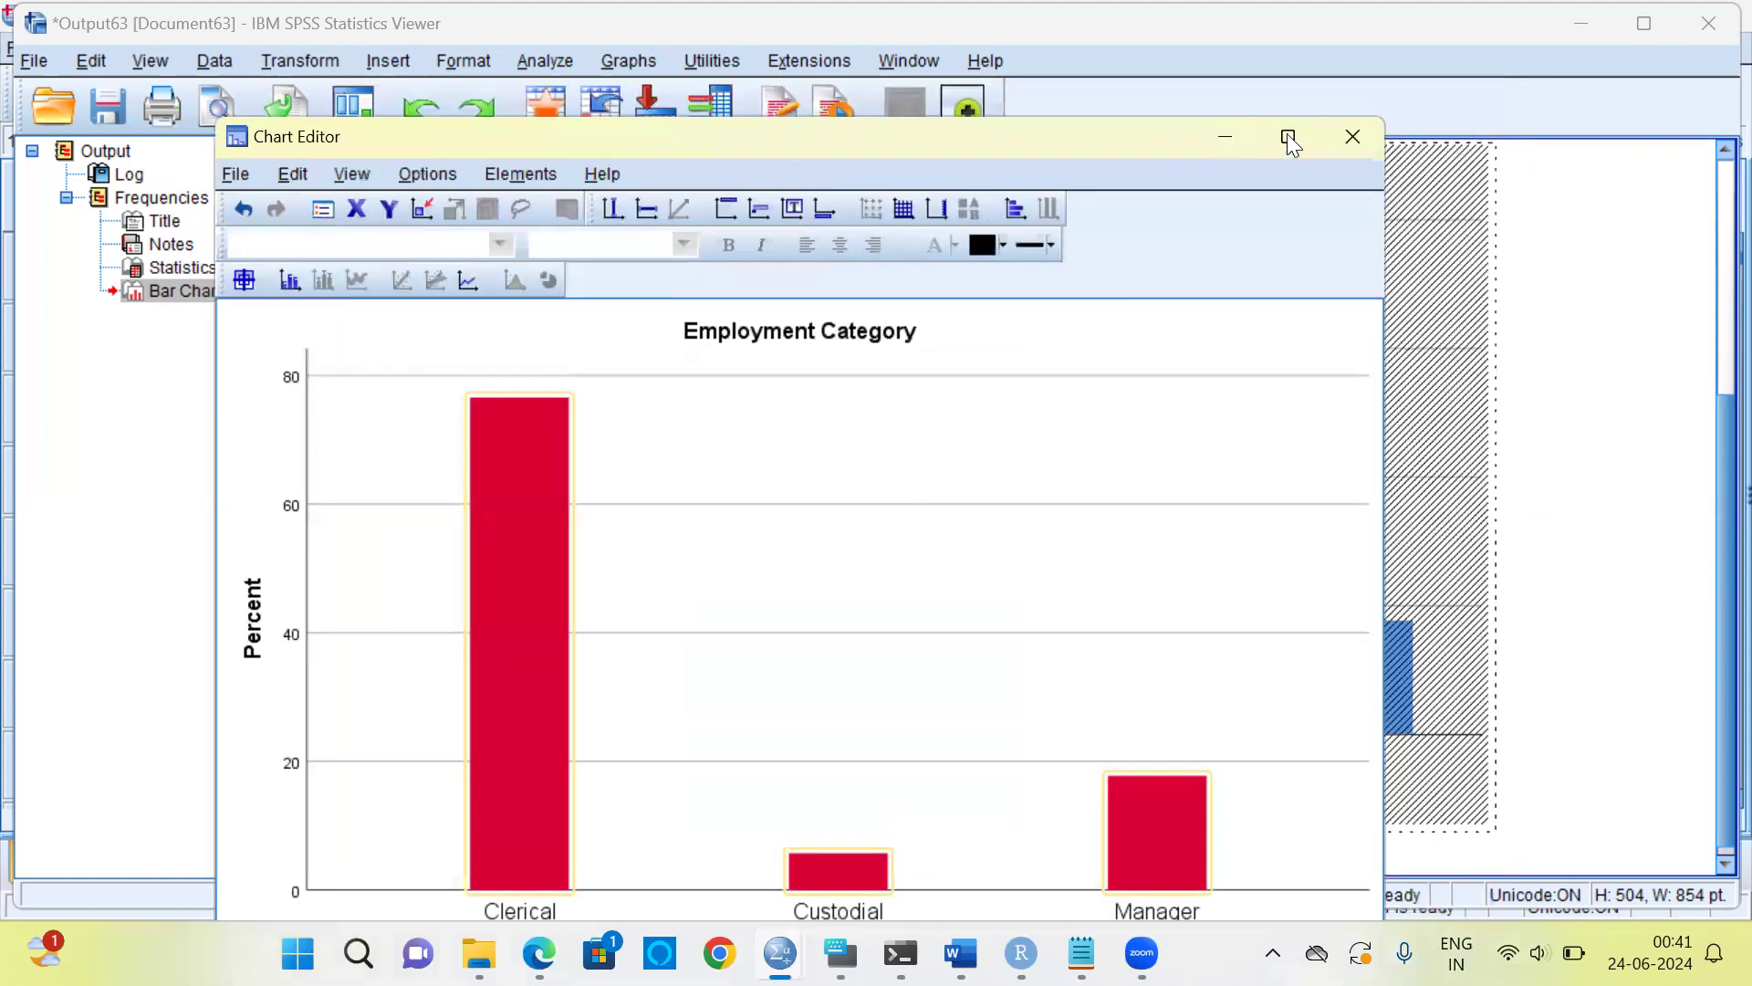
pyautogui.click(1352, 139)
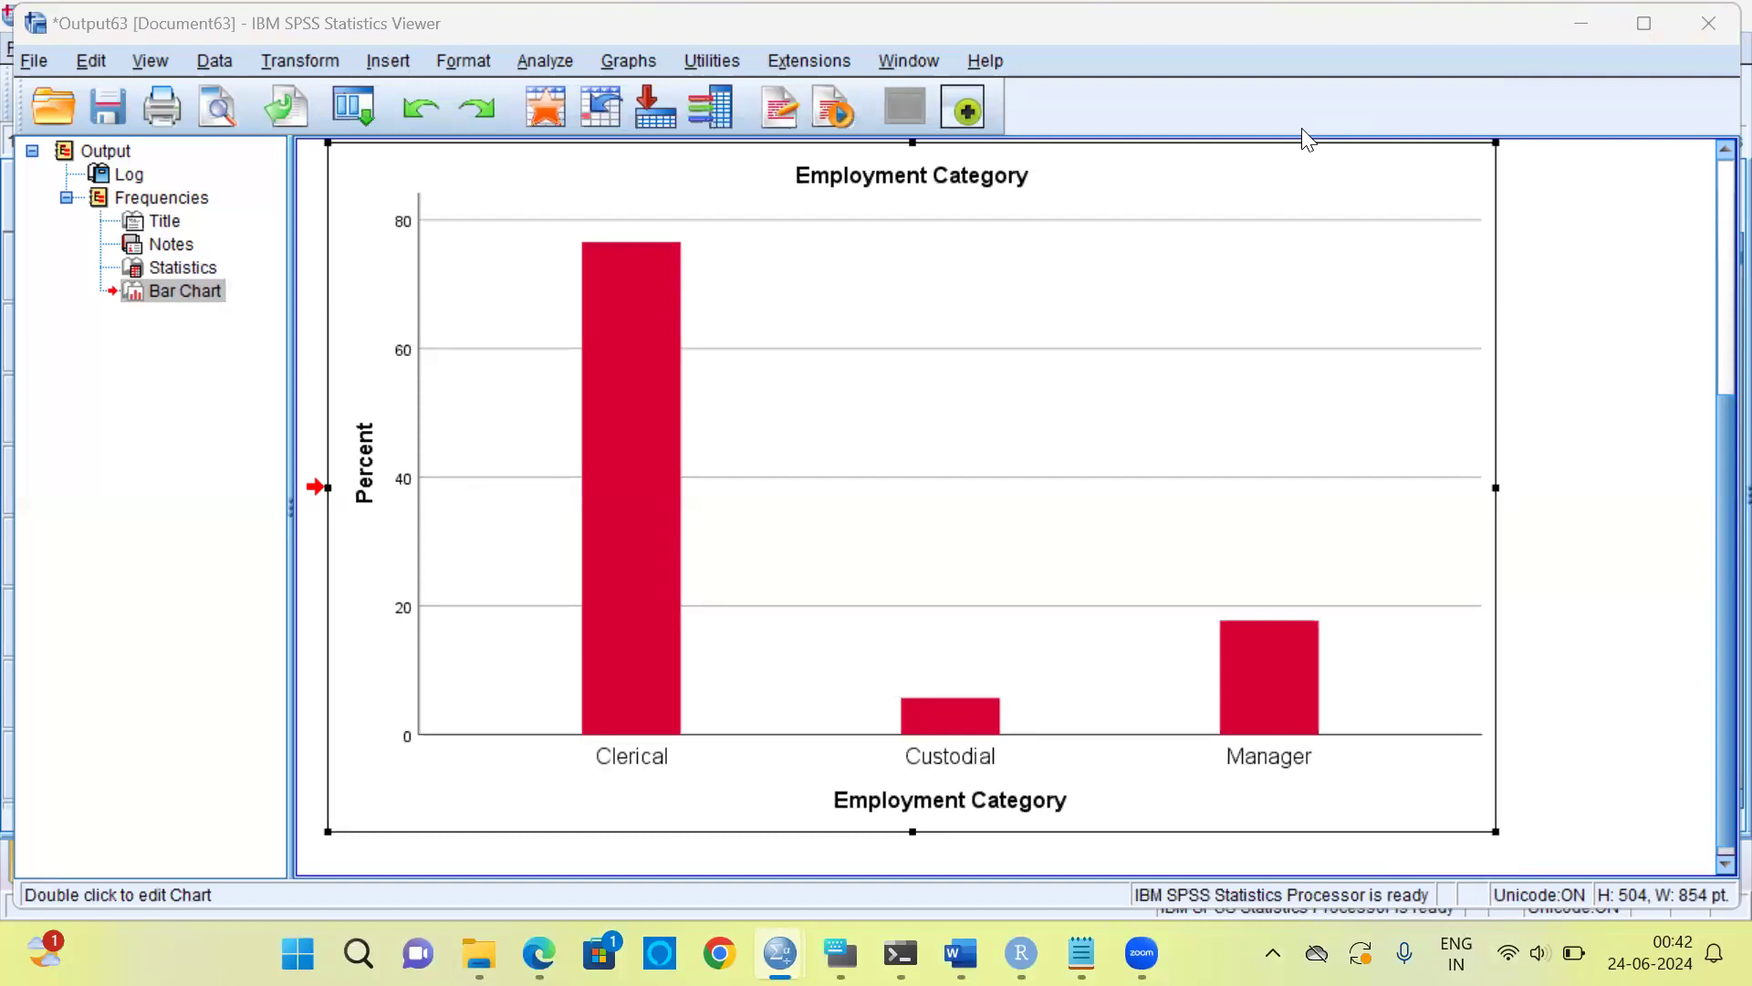
# Run Frequencies again for Employment Category with a pie chart instead of a bar chart, keeping percentages as chart values.
pyautogui.click(547, 61)
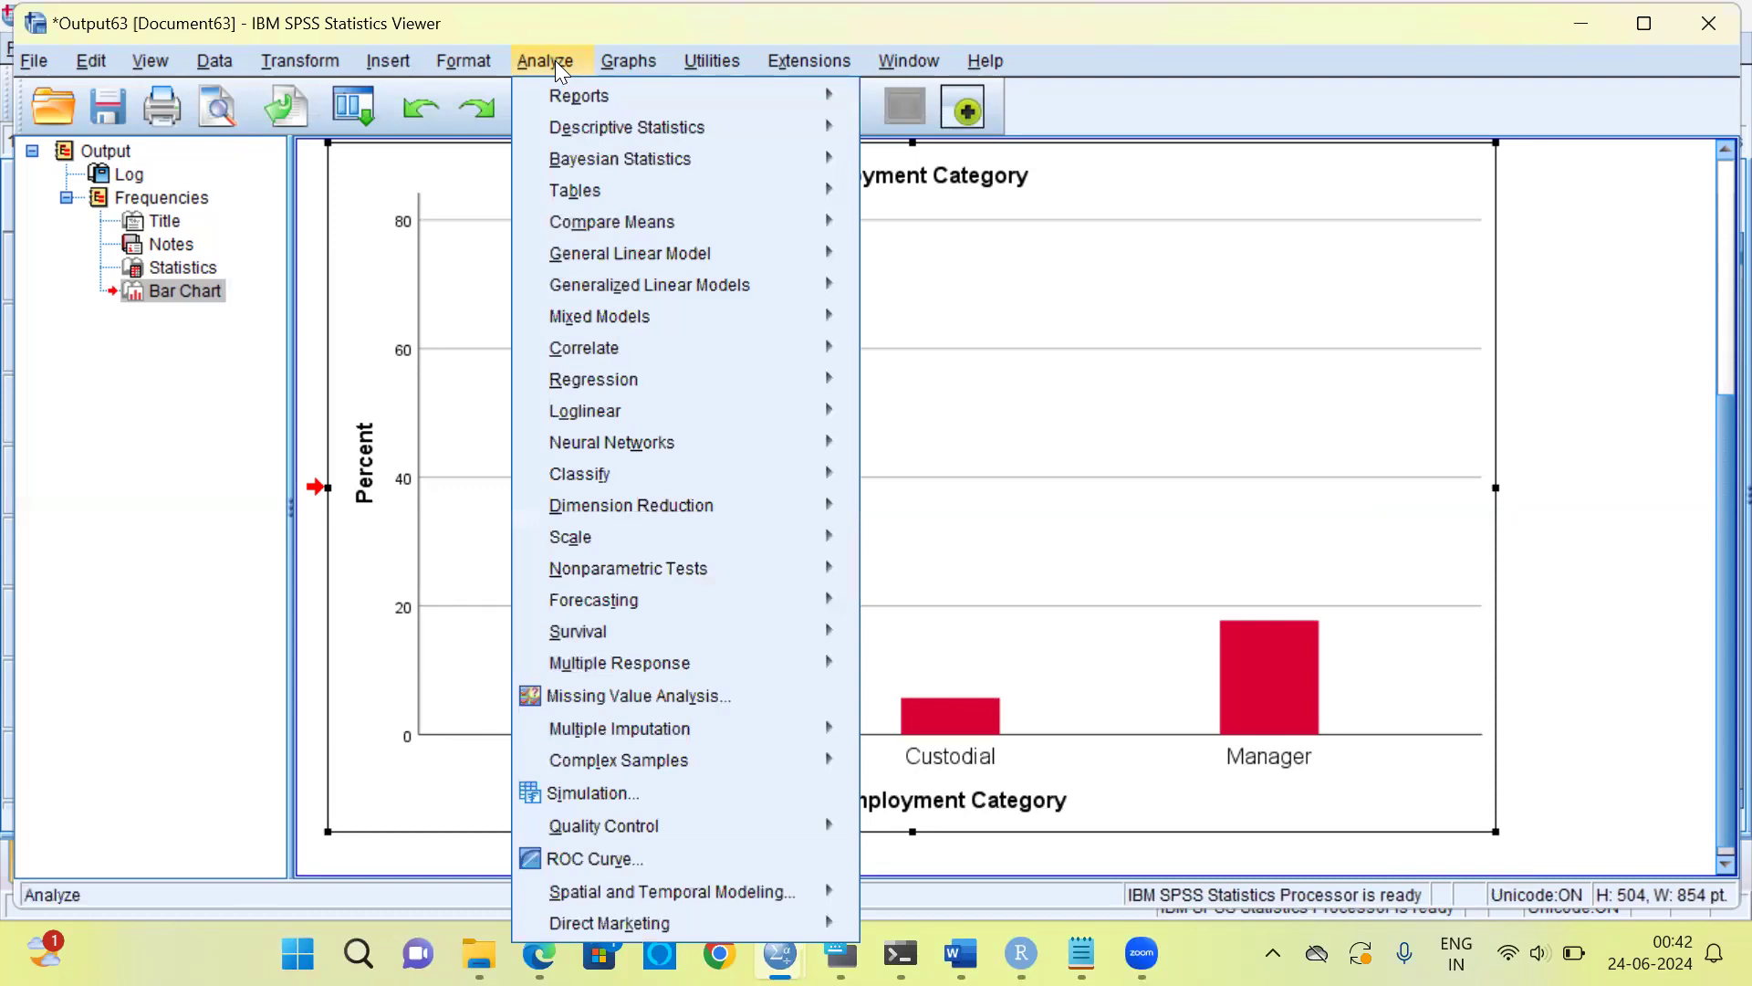
pyautogui.moveTo(570, 126)
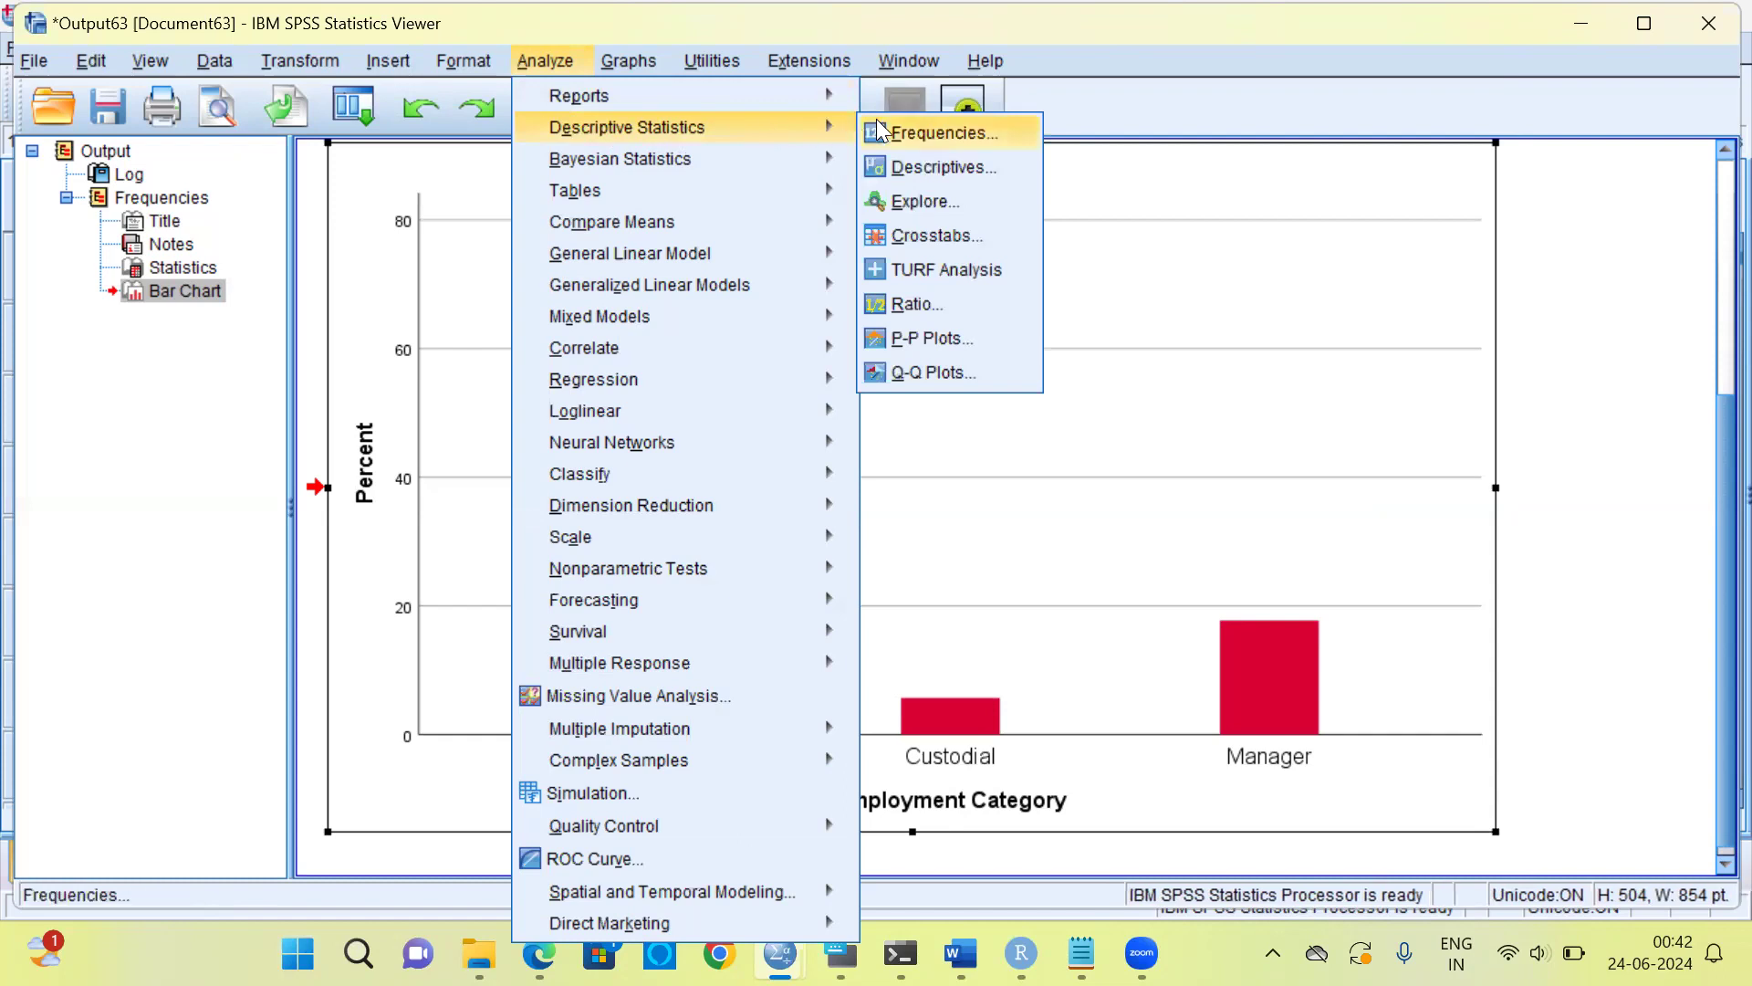
pyautogui.click(981, 144)
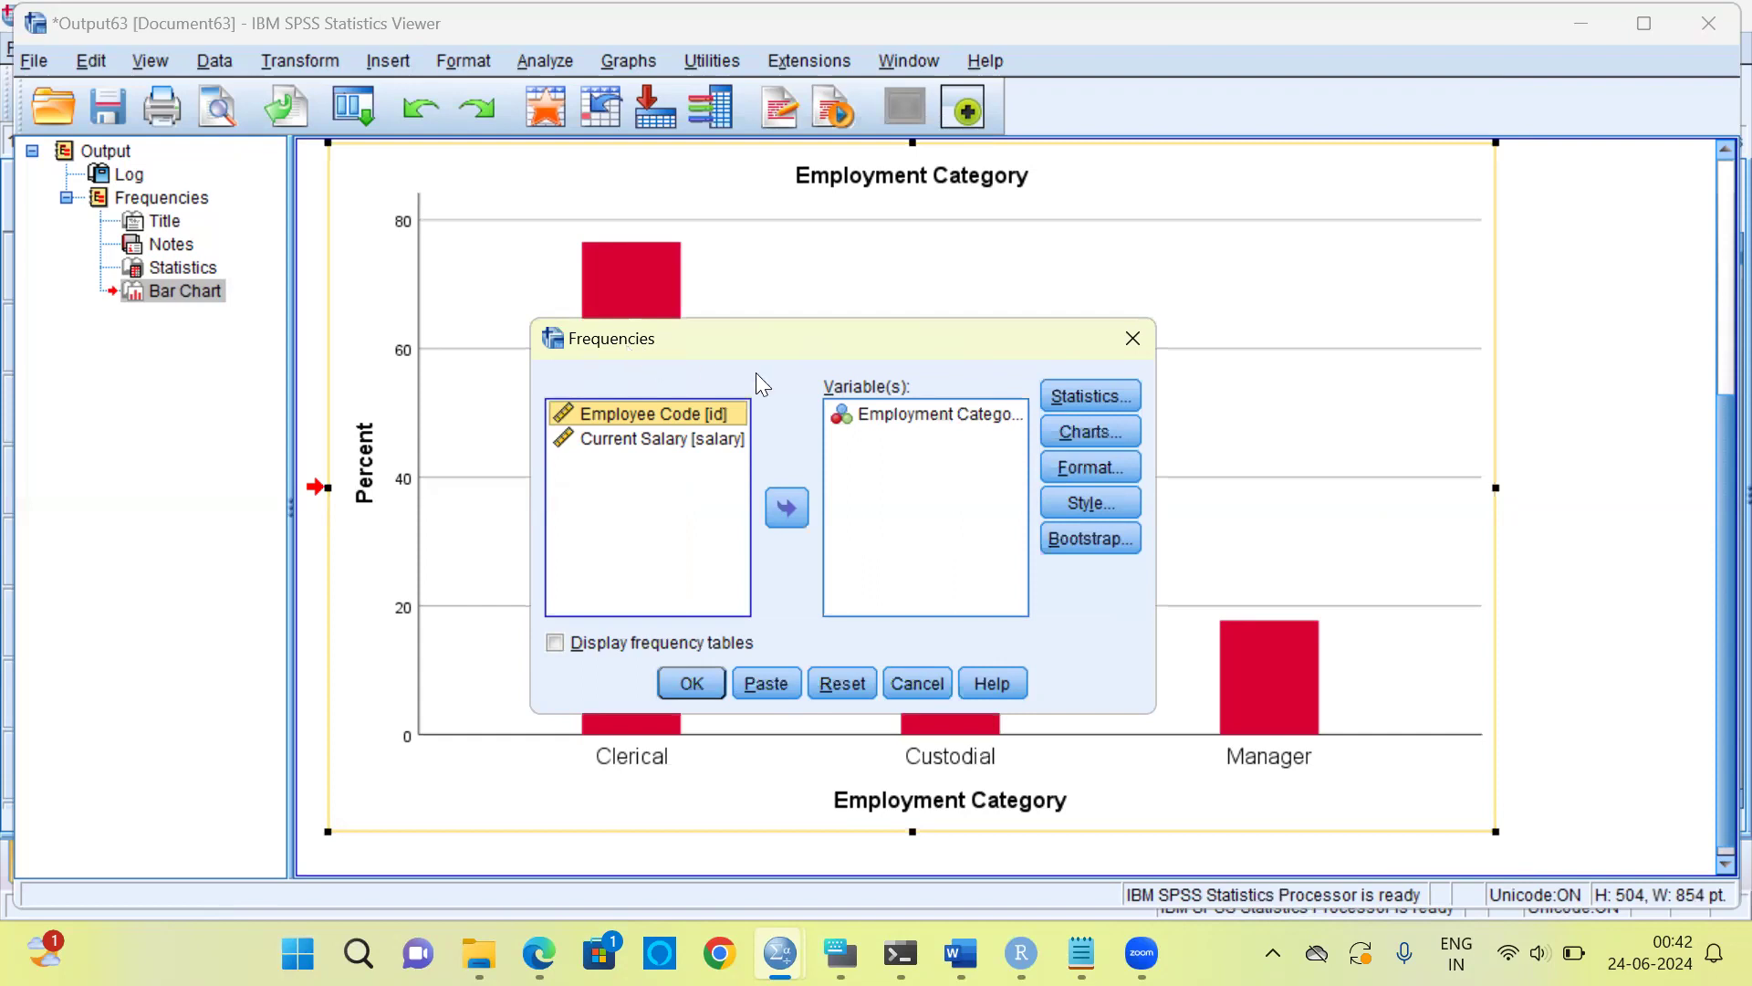
pyautogui.click(1099, 433)
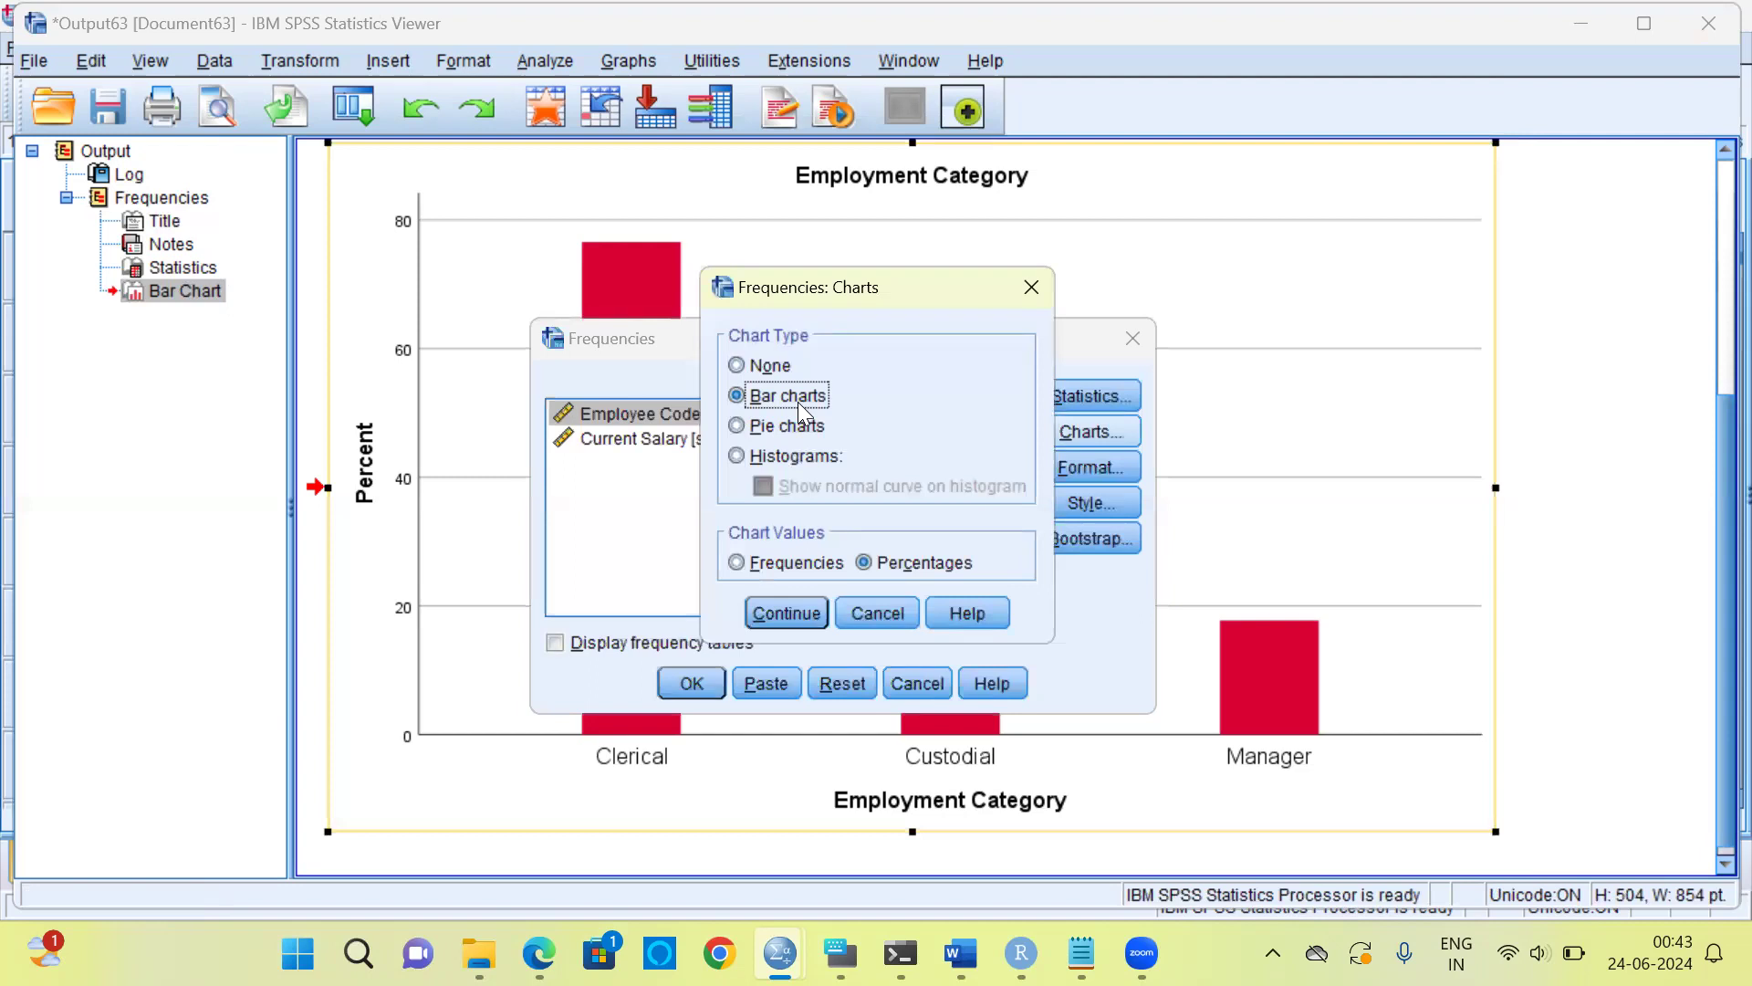
pyautogui.click(738, 425)
pyautogui.click(805, 607)
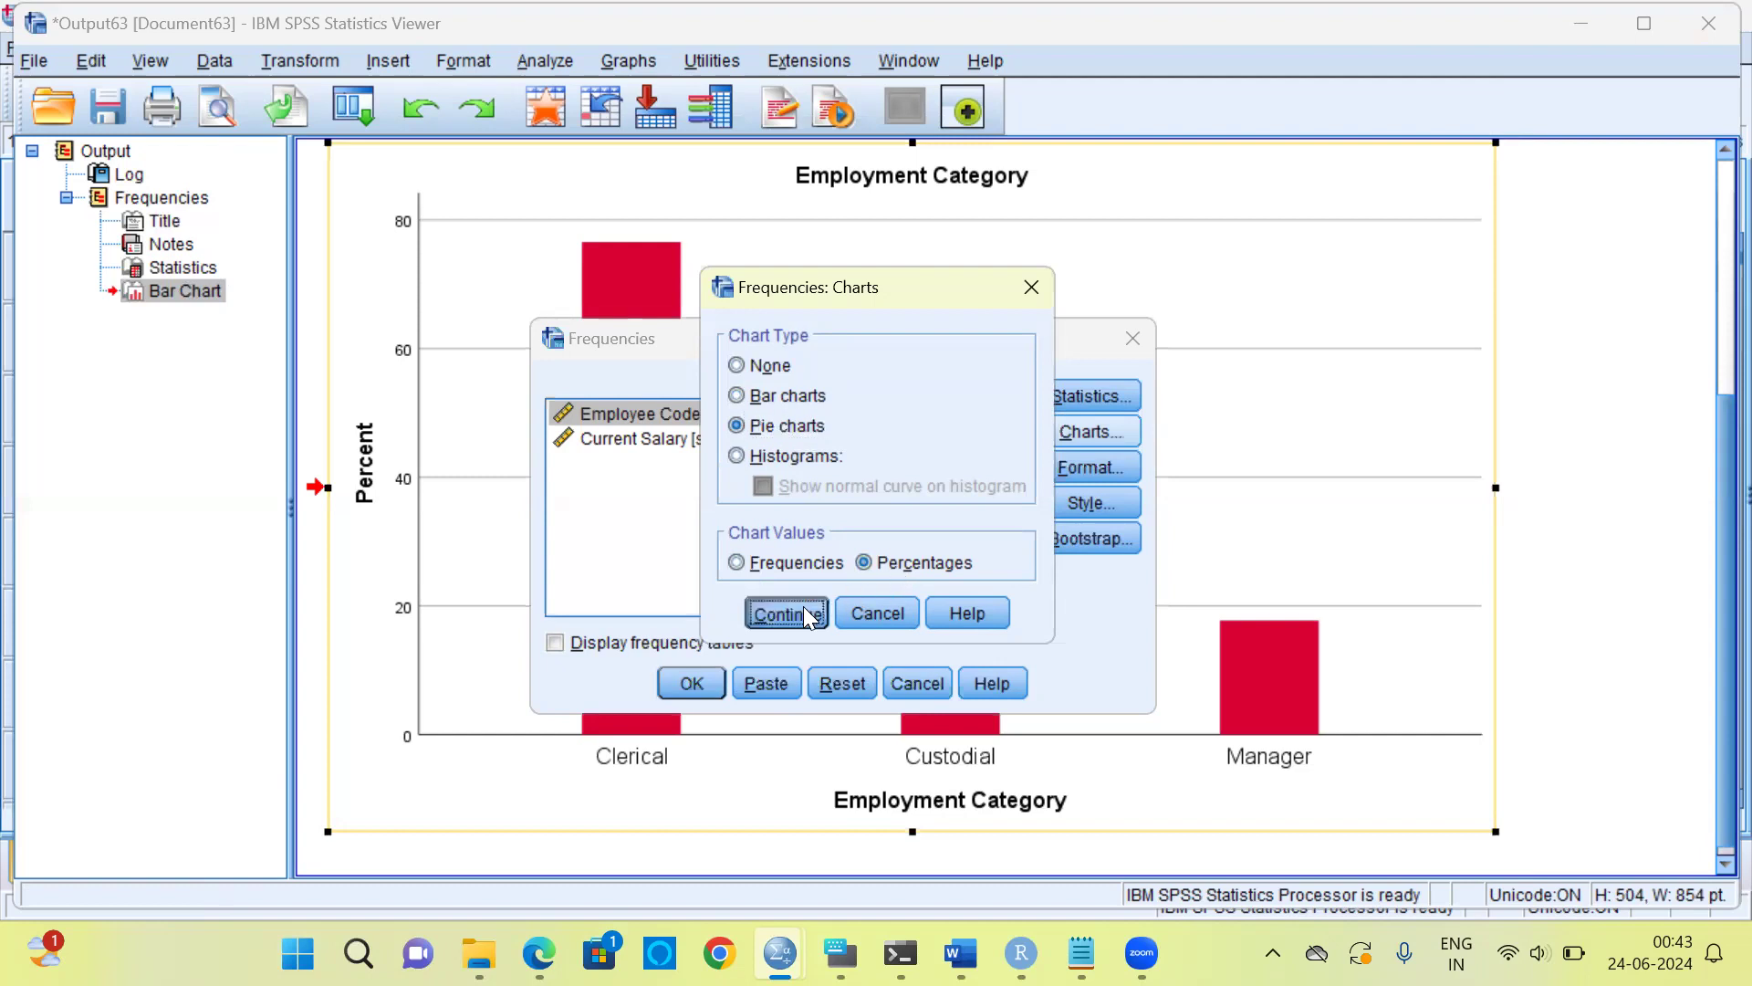
pyautogui.click(691, 691)
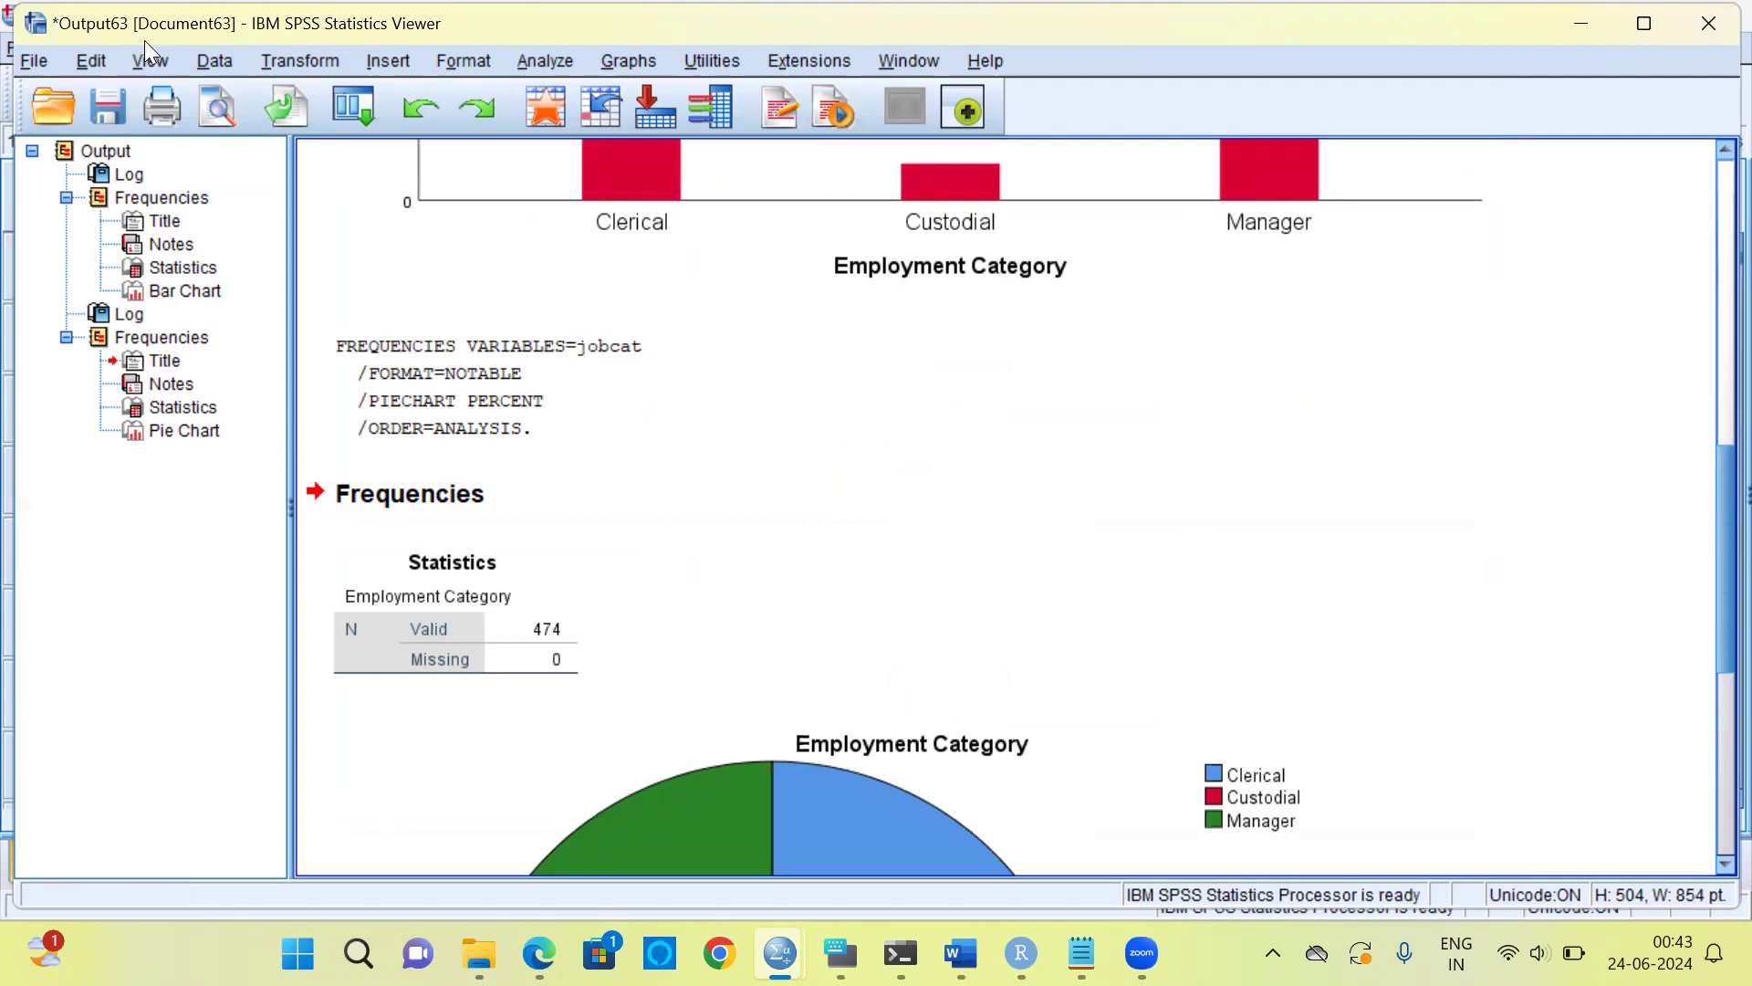
# Open the Employment Category pie chart from the output in the Chart Editor.
pyautogui.click(804, 765)
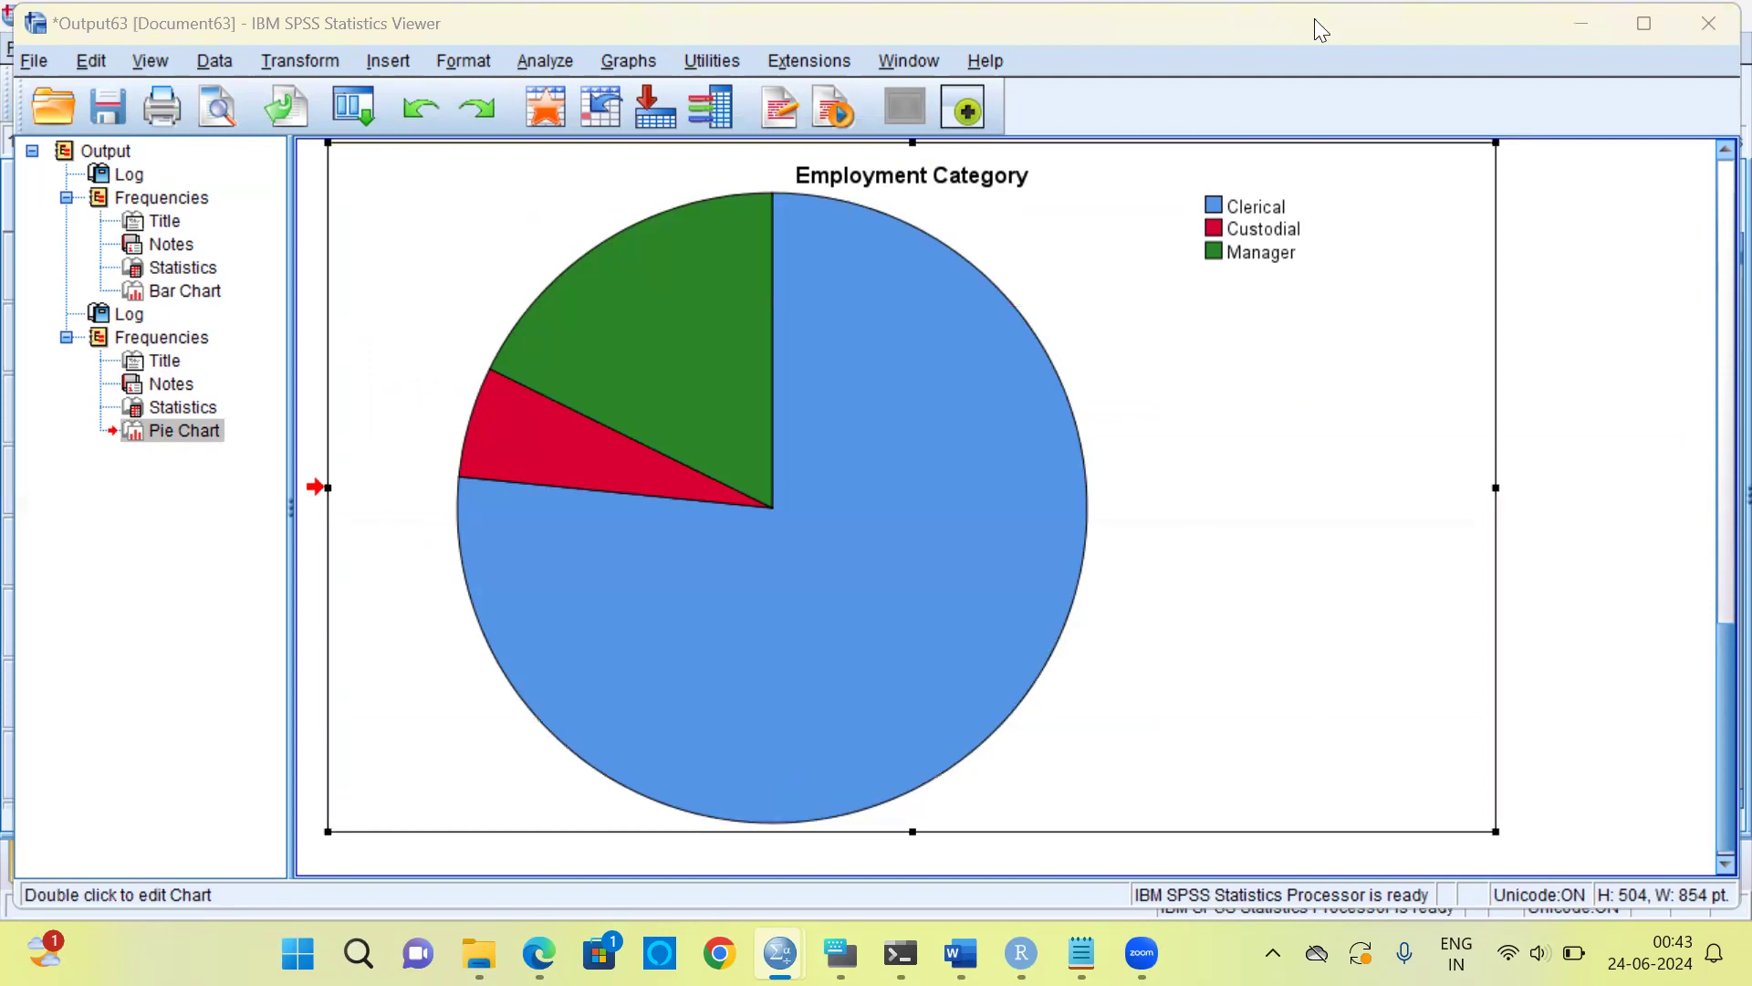
pyautogui.click(885, 562)
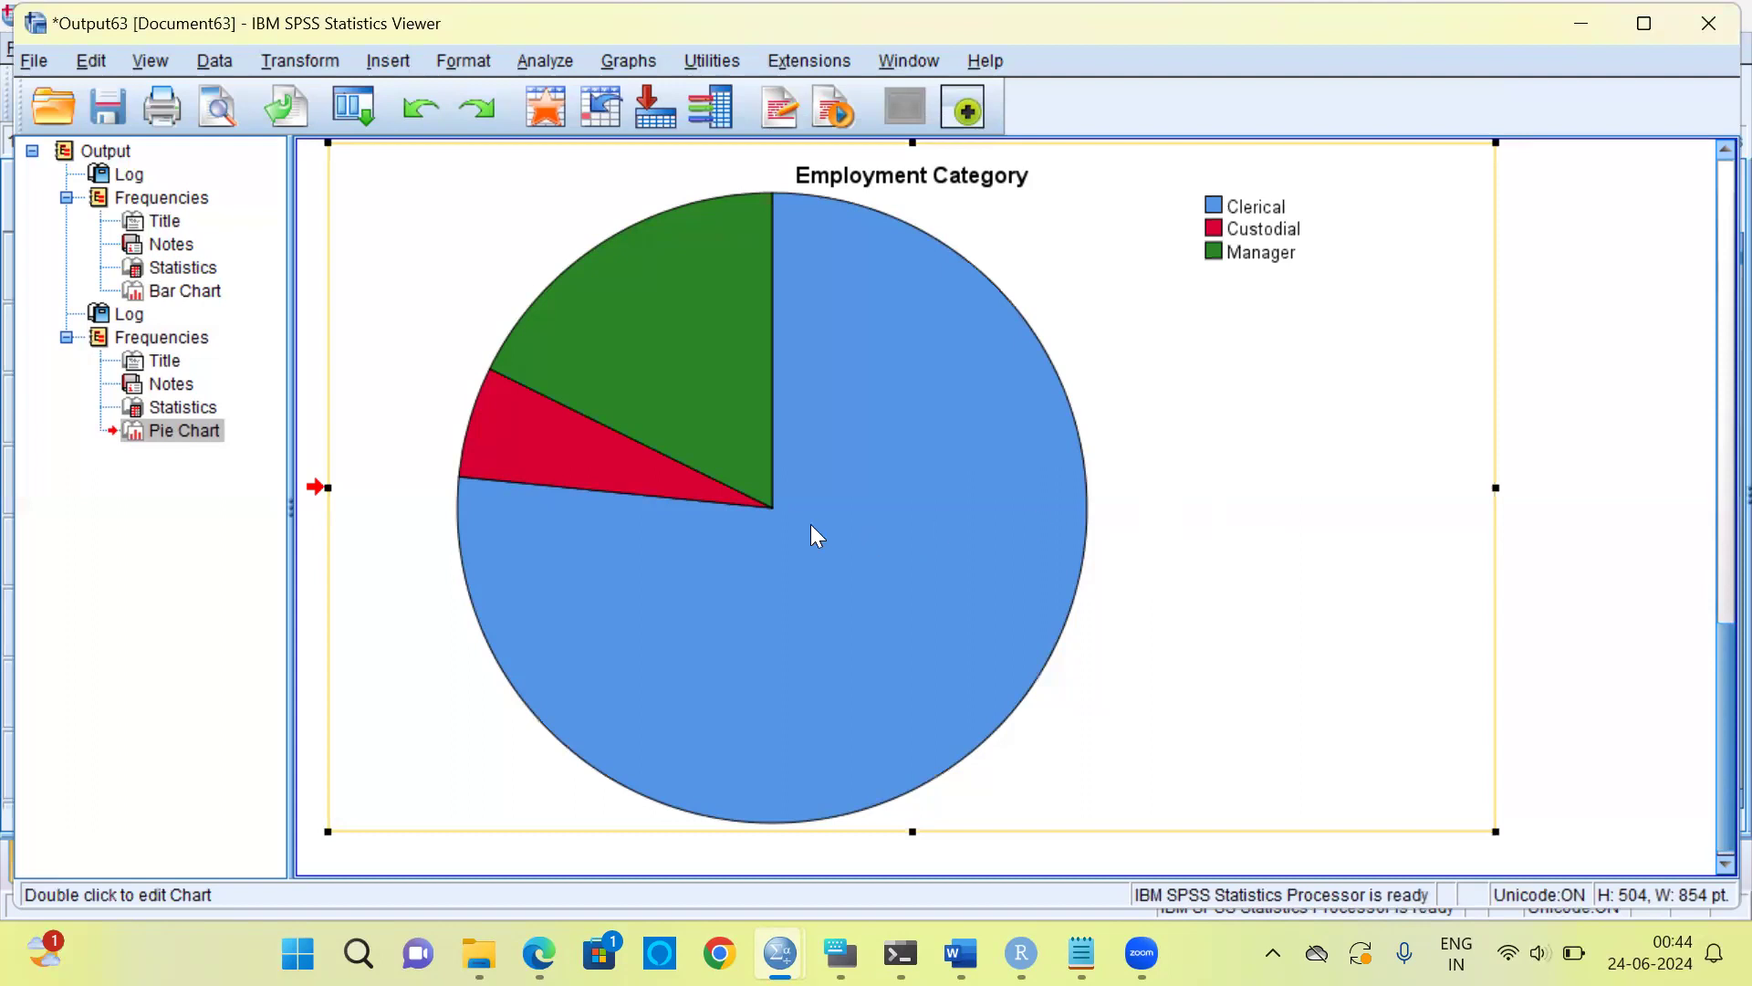
pyautogui.click(815, 494)
pyautogui.doubleClick(816, 494)
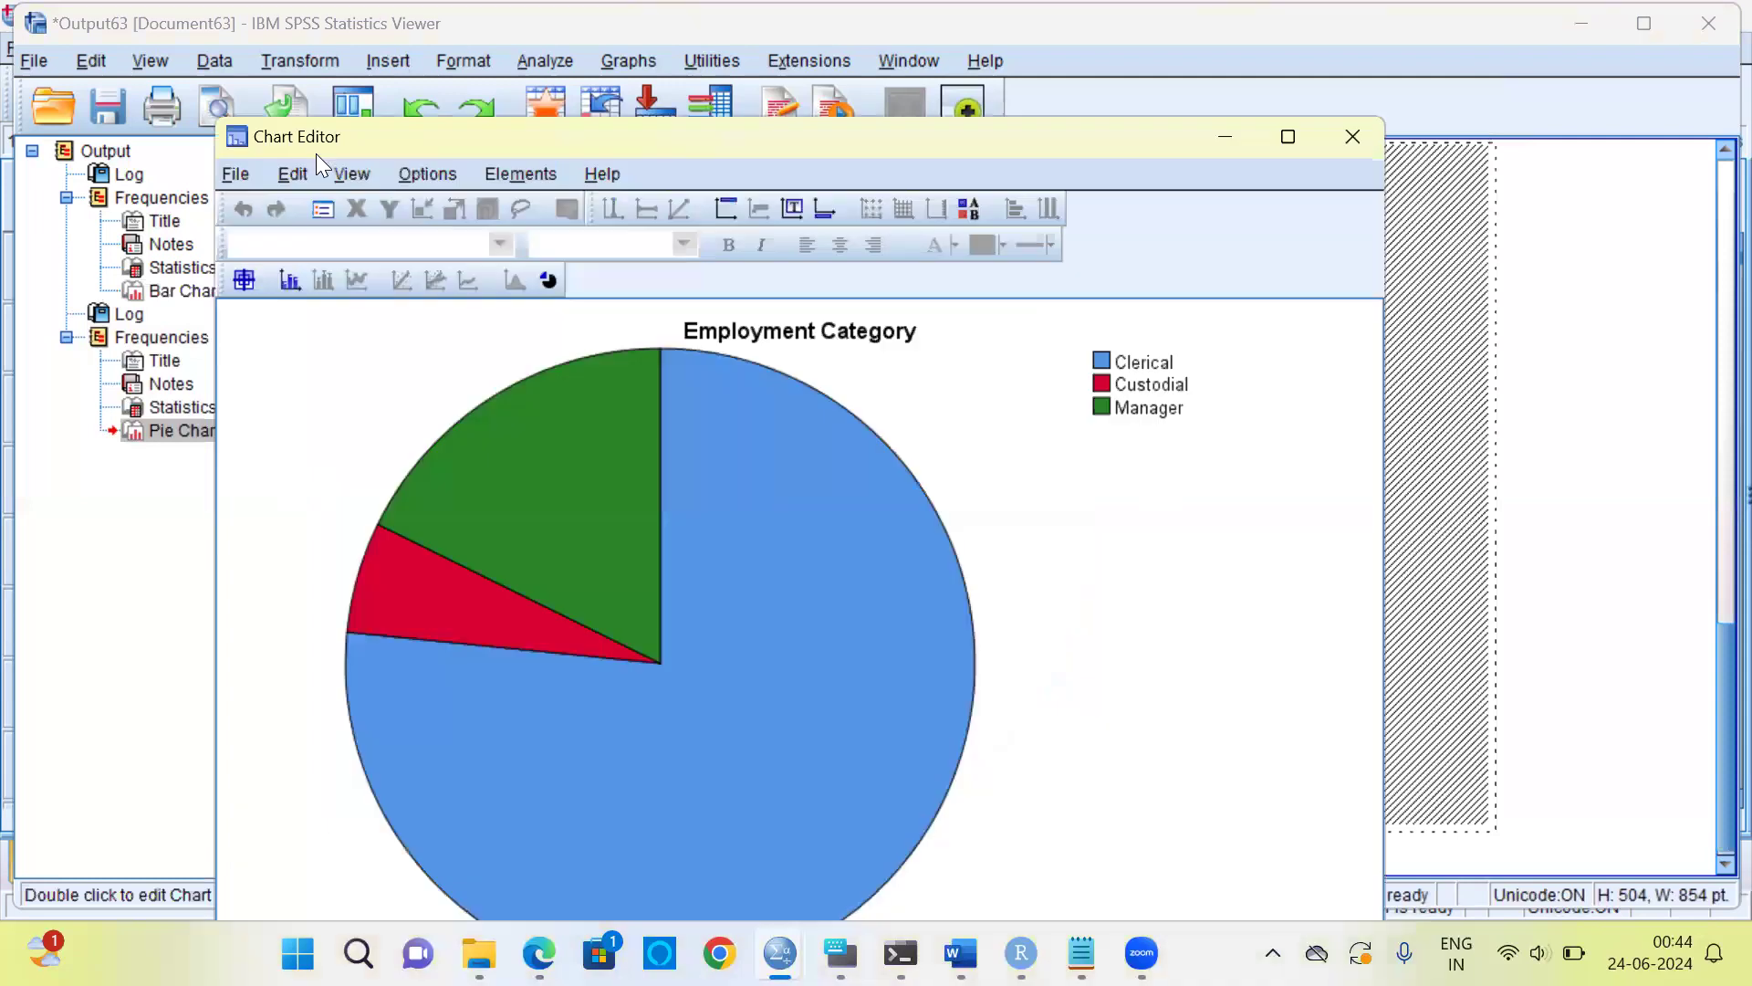
# Add percentage data labels to the Manager, Clerical and Custodial slices, and close the Chart Editor to view the labelled pie chart.
pyautogui.click(244, 280)
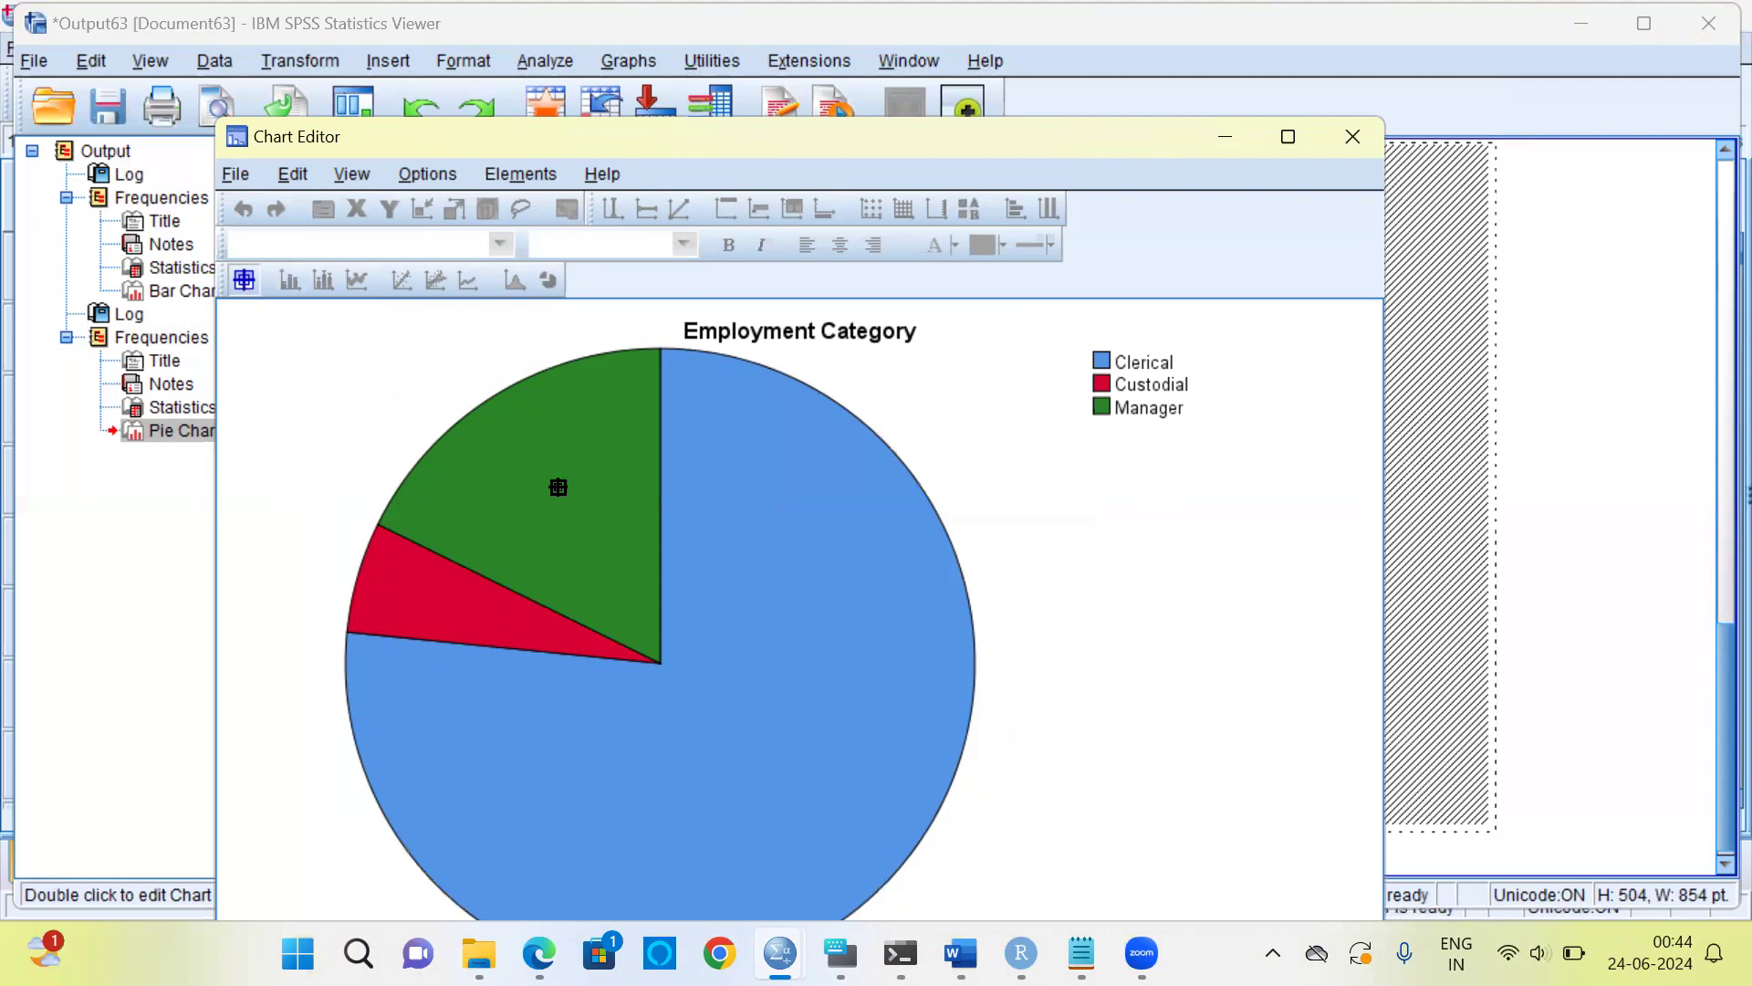
pyautogui.click(607, 508)
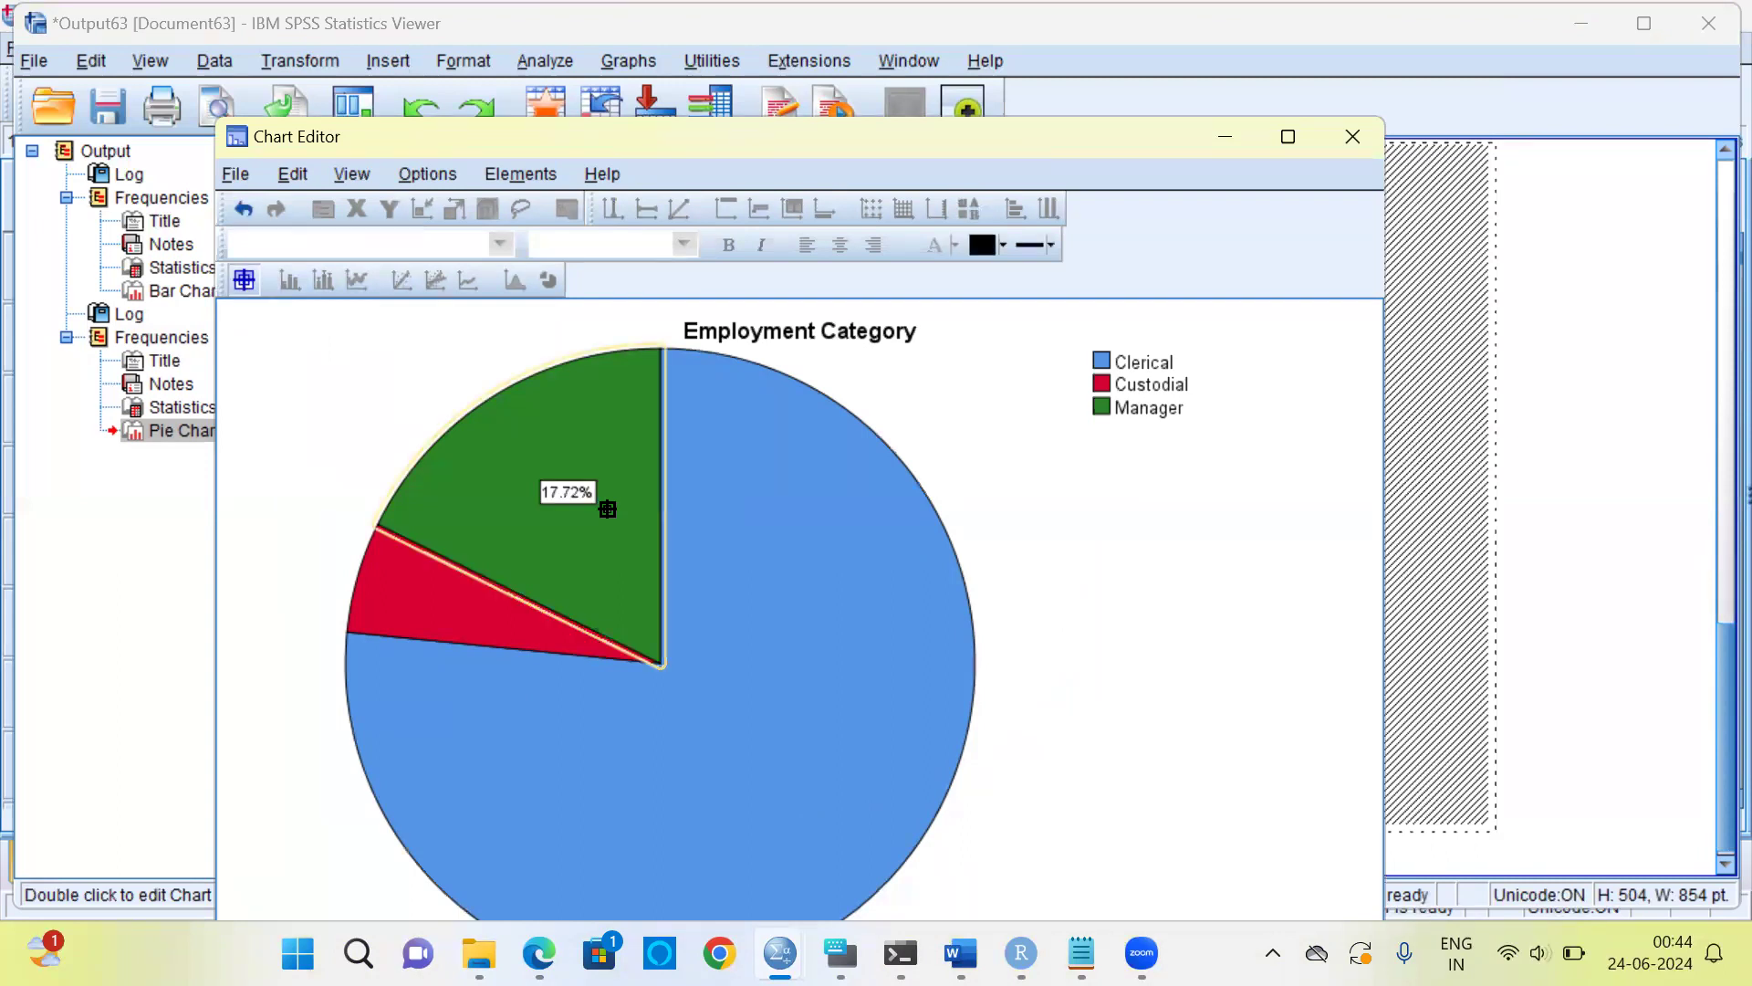
pyautogui.click(791, 581)
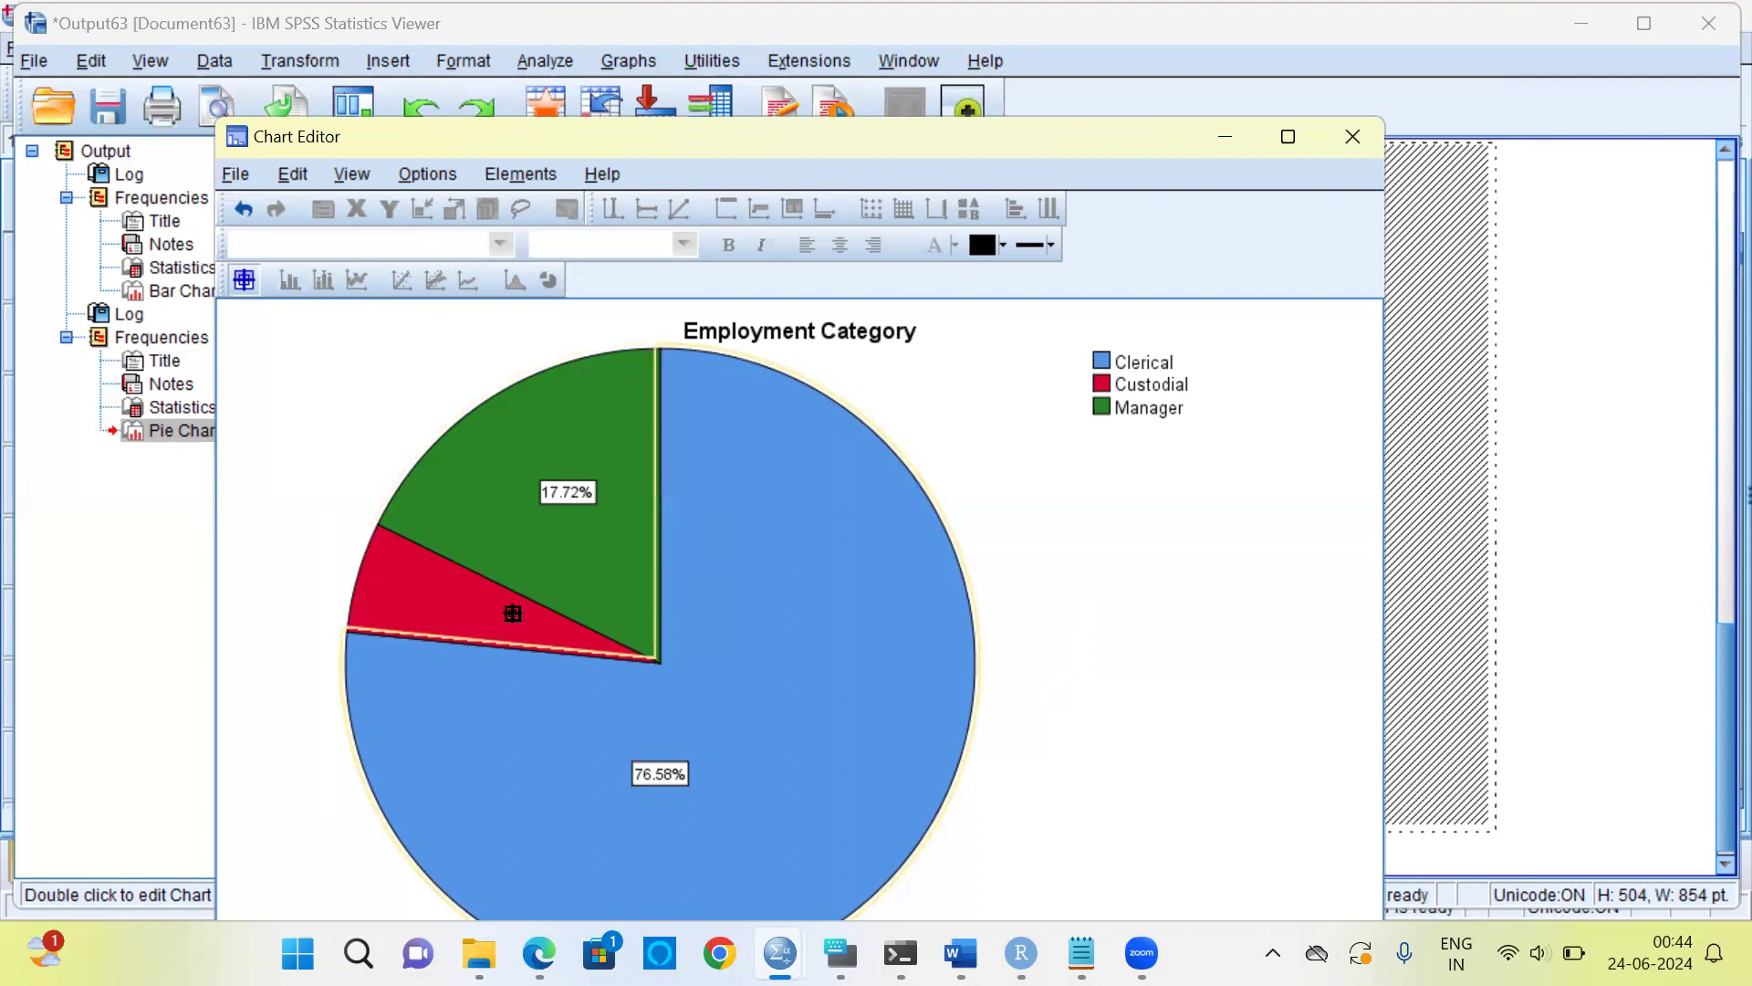
pyautogui.click(447, 607)
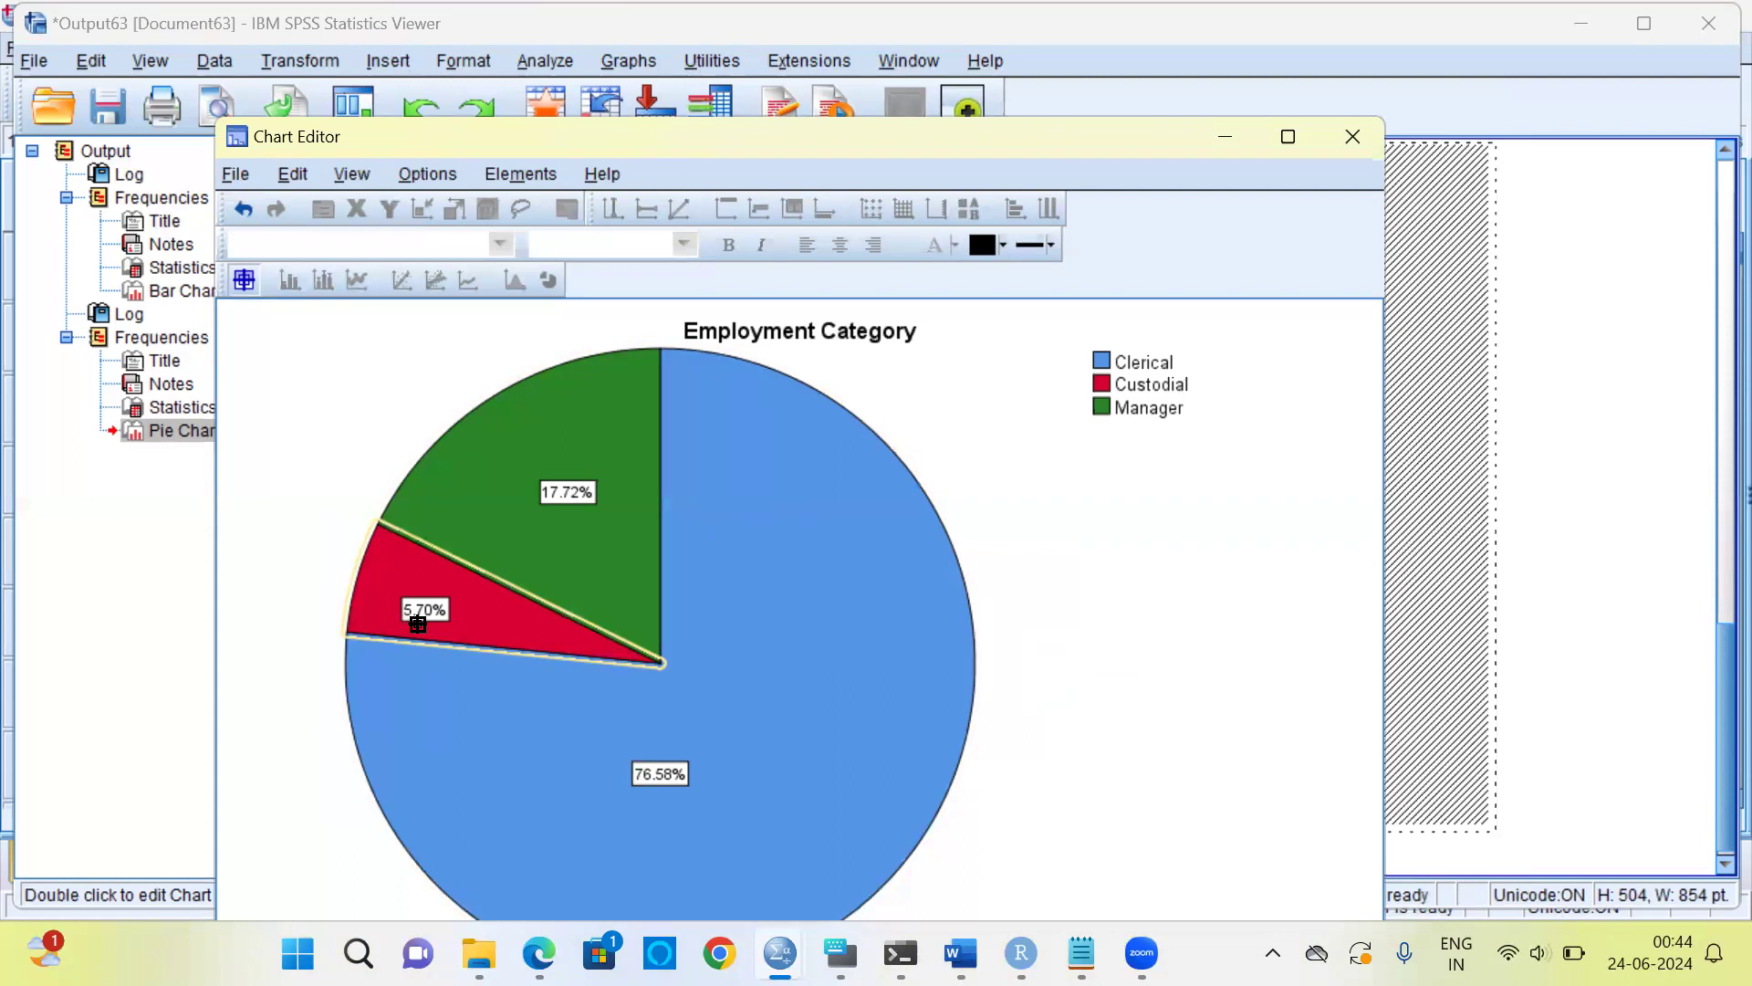
pyautogui.click(1367, 140)
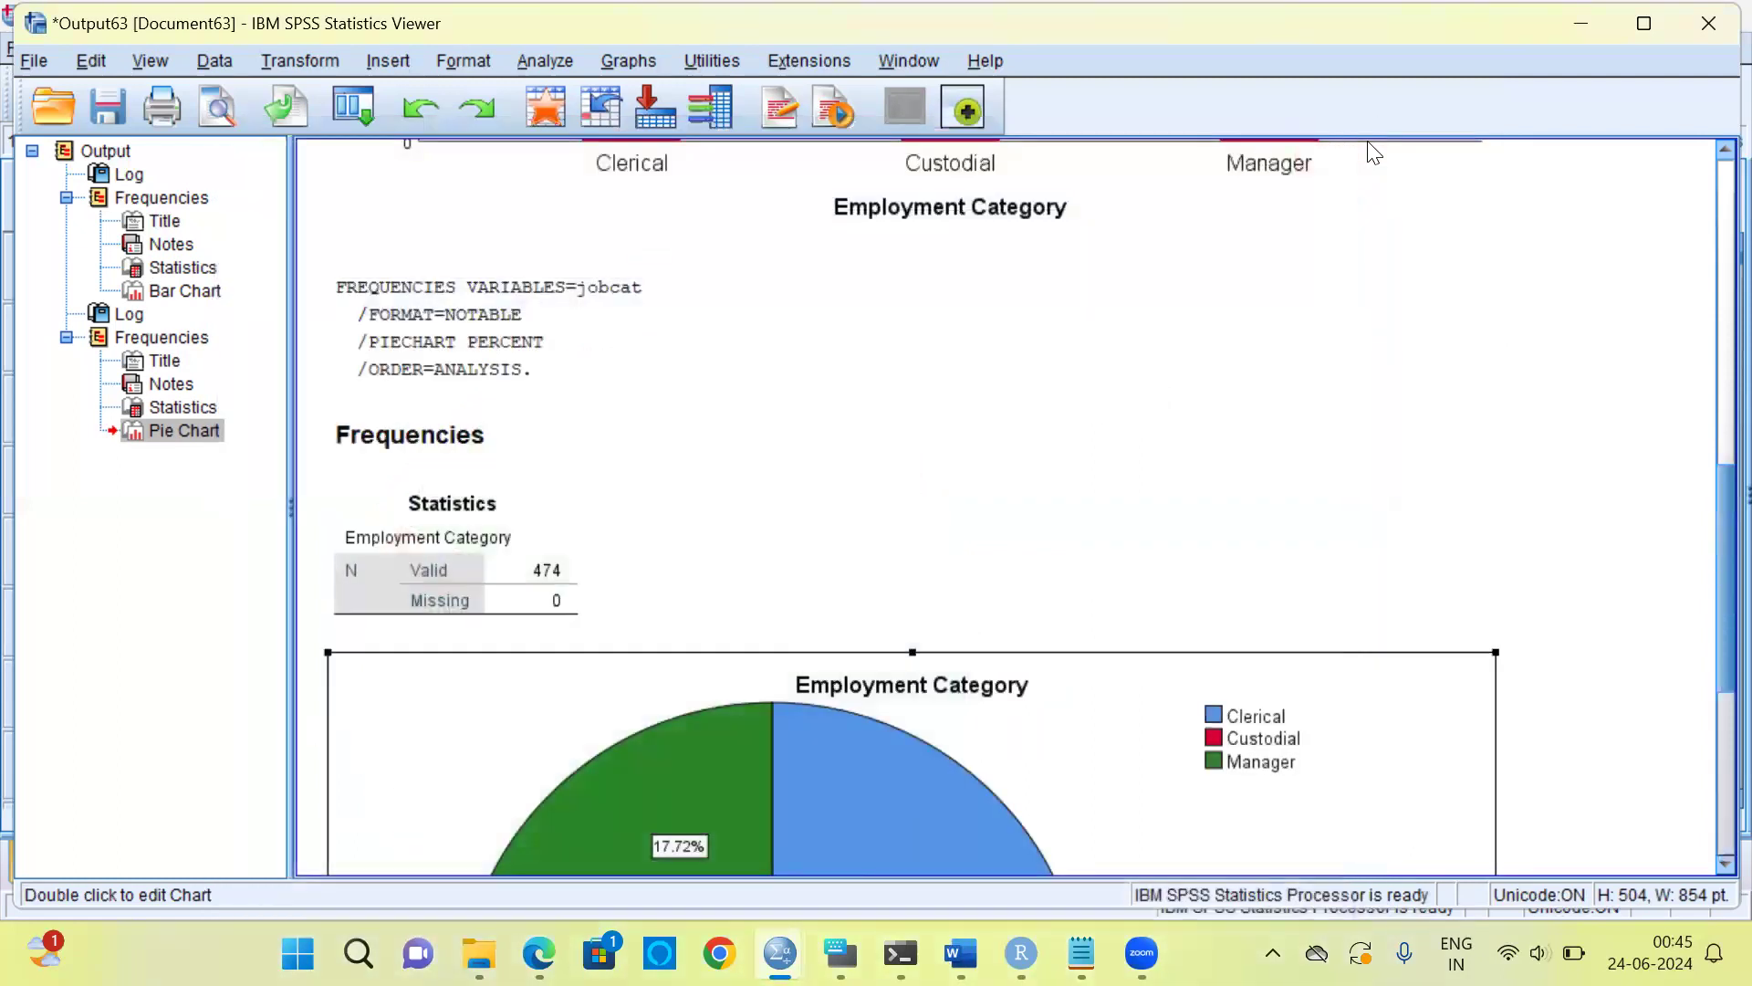
pyautogui.moveTo(1724, 557); pyautogui.dragTo(1724, 709)
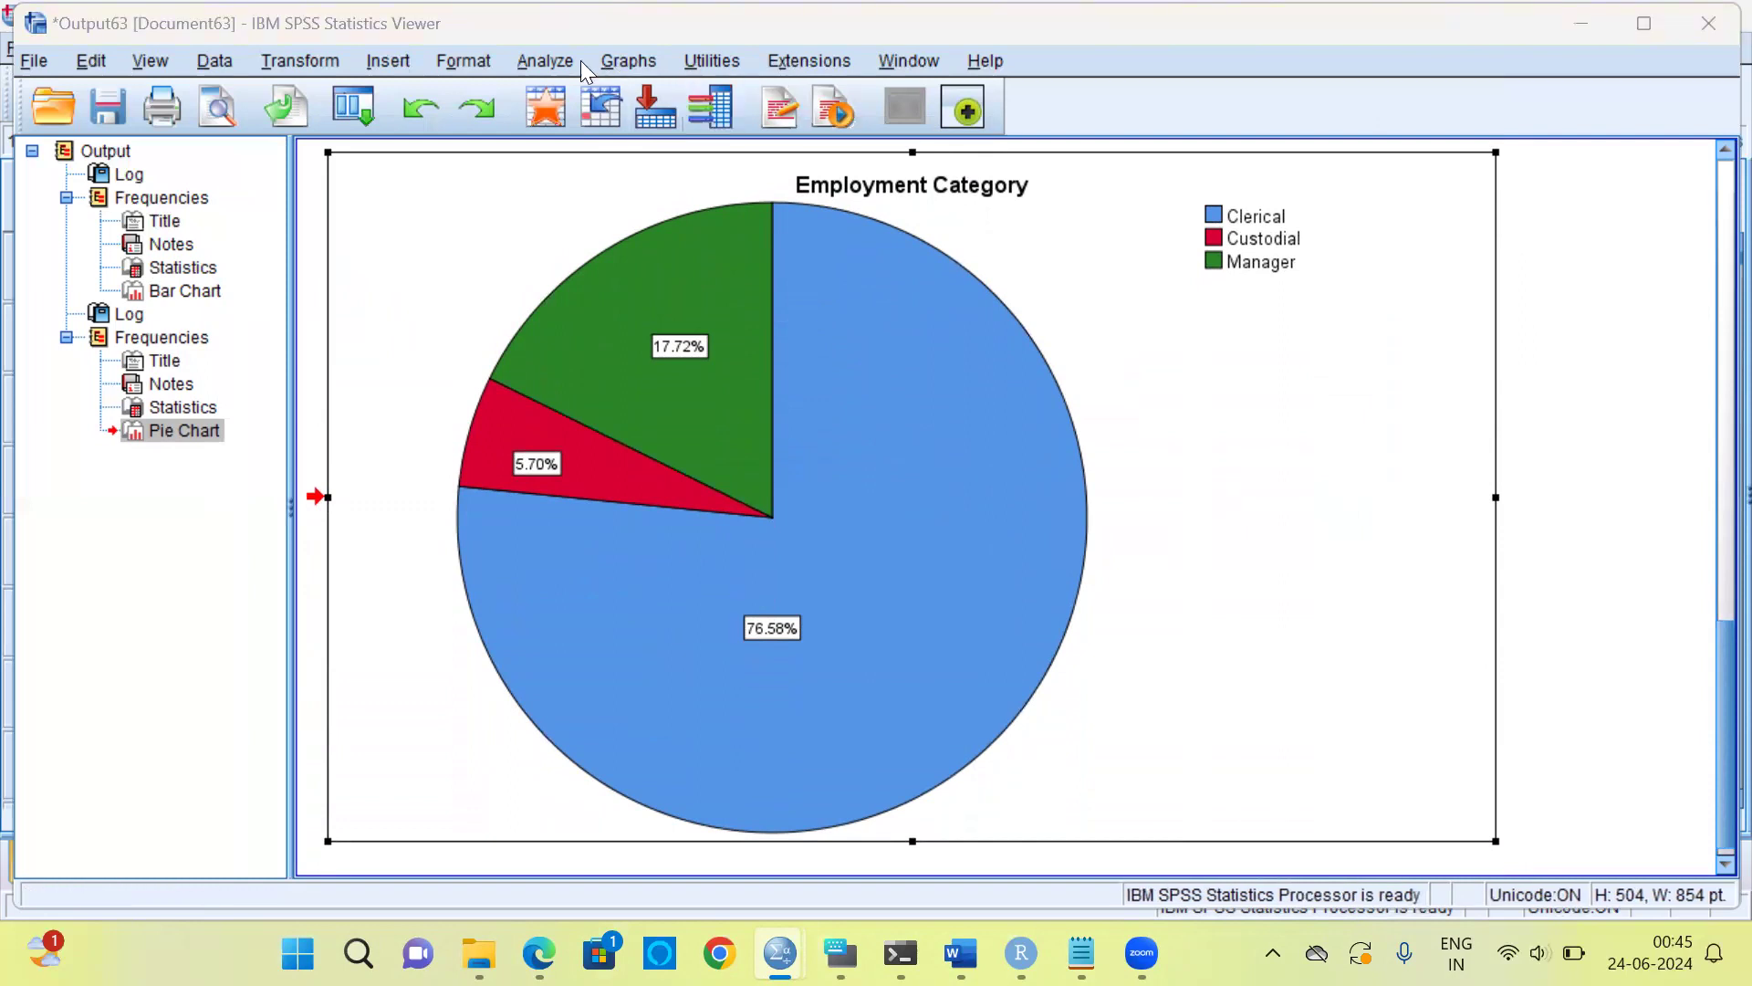
# Reopen the Frequencies analysis and replace Employment Category with Current Salary as the variable to analyse.
pyautogui.click(553, 60)
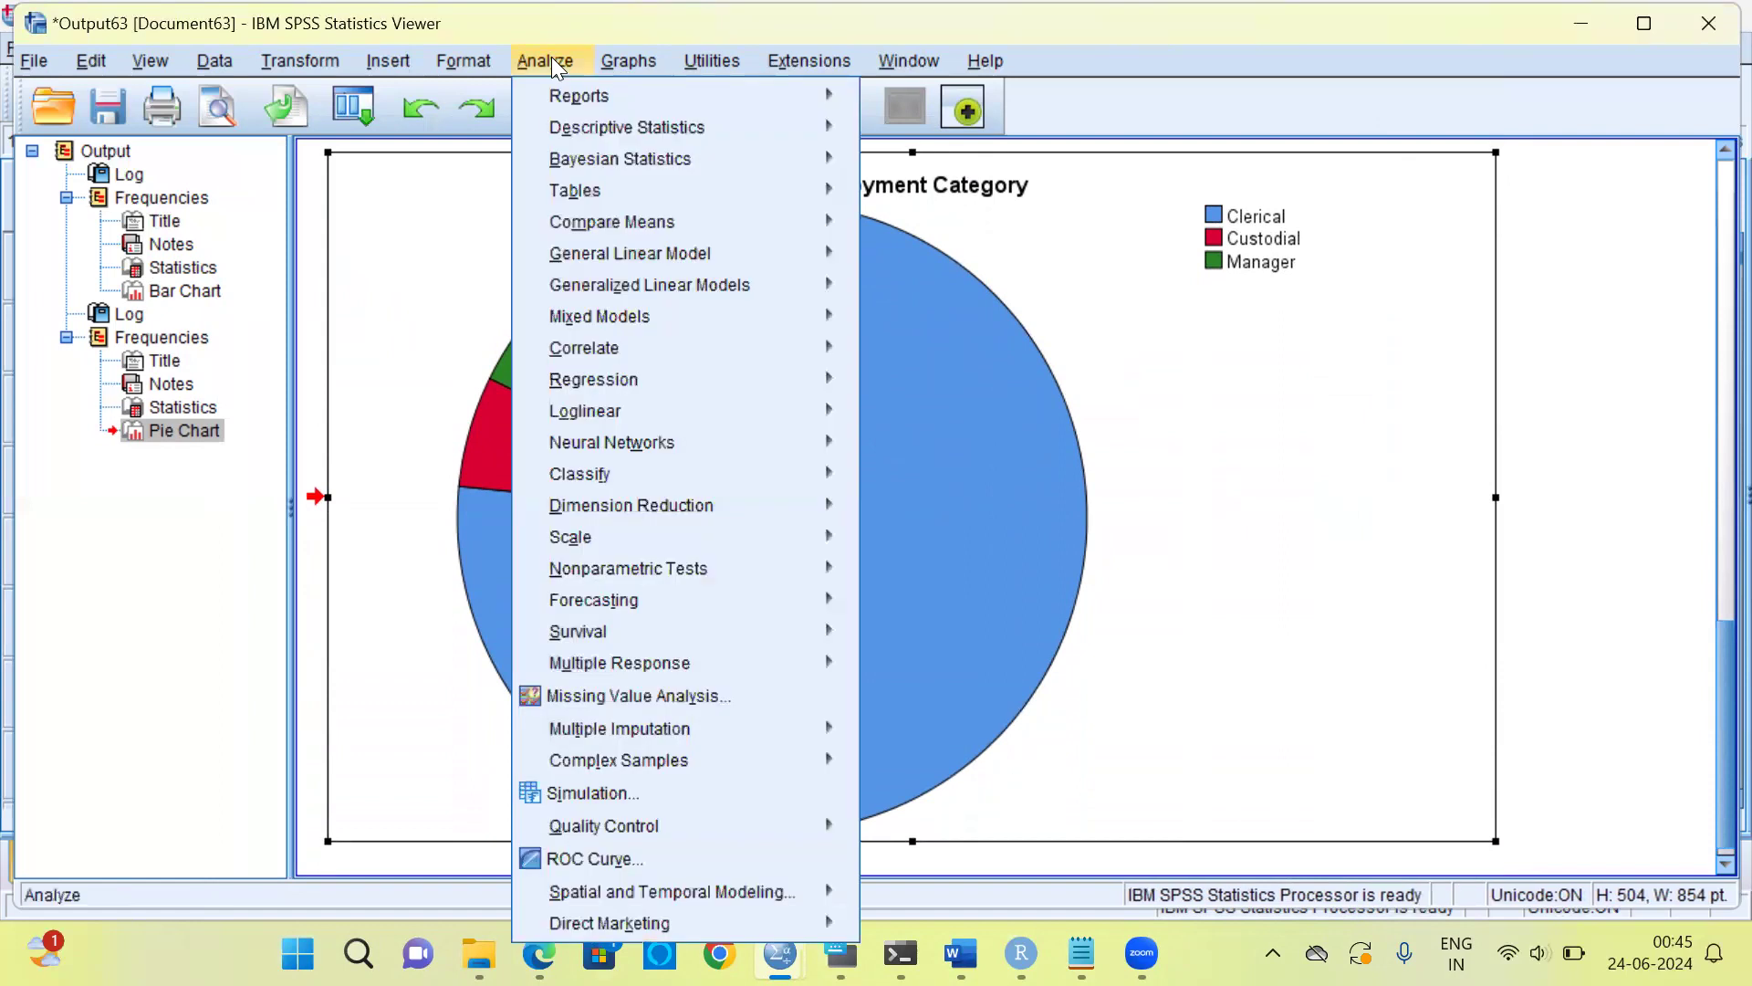
pyautogui.moveTo(573, 133)
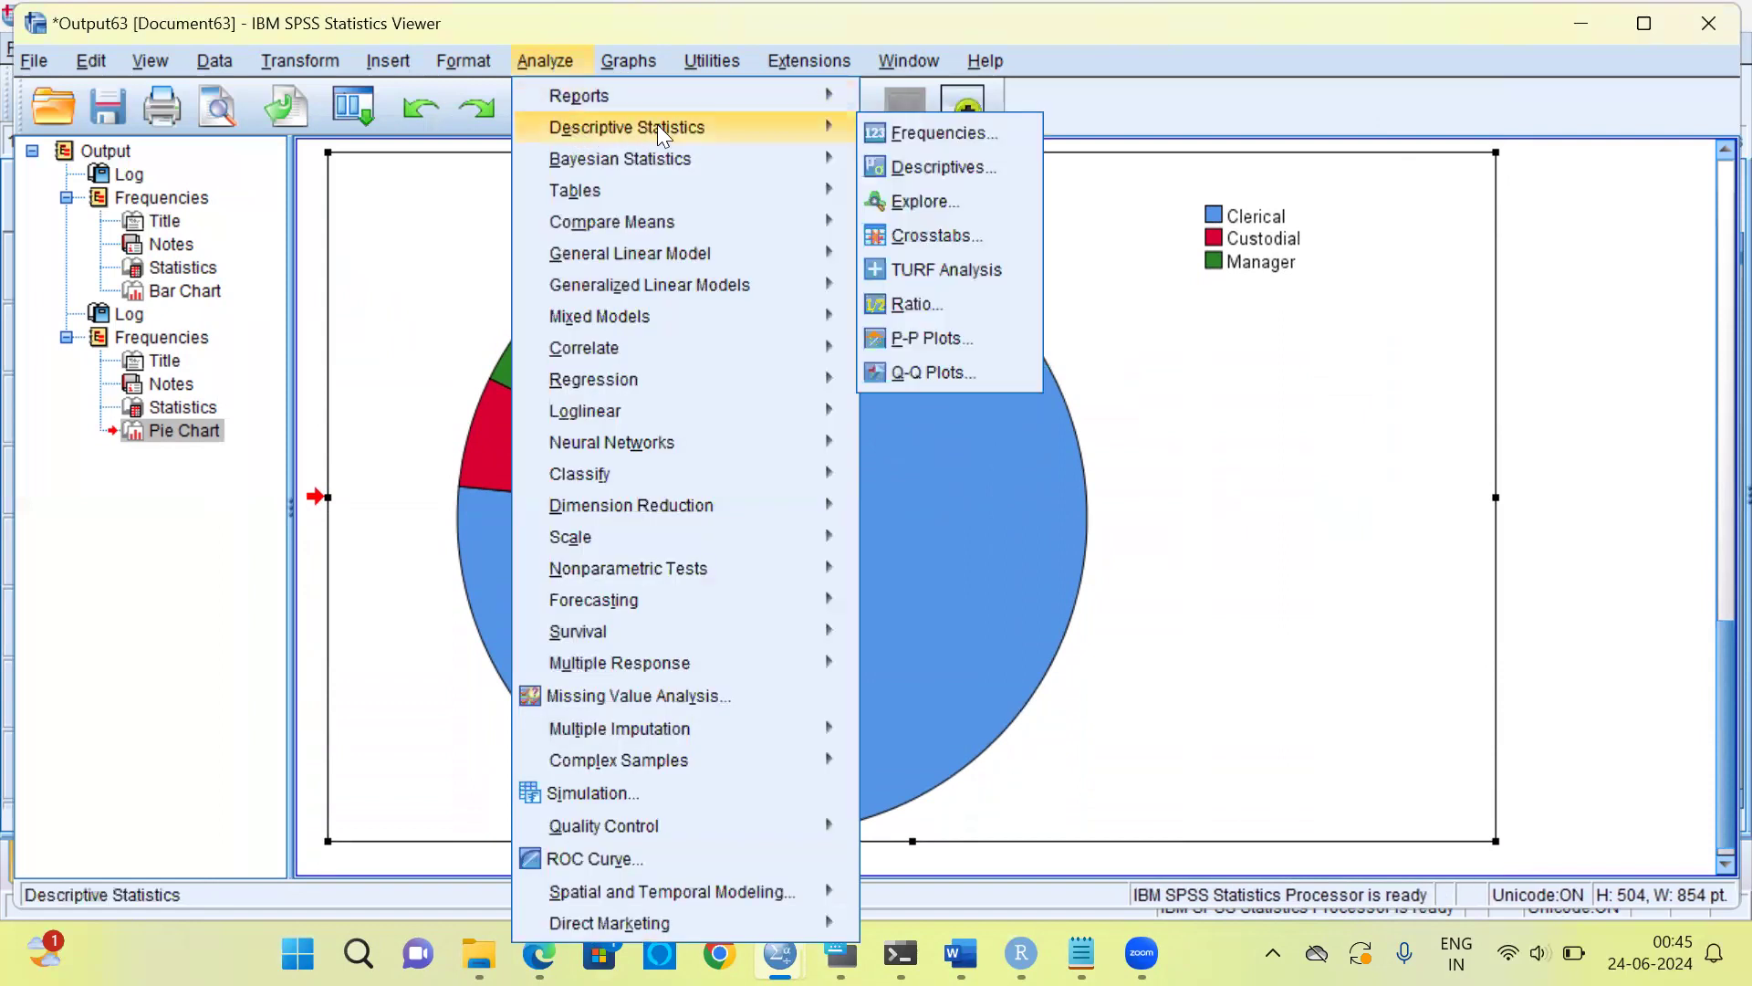
pyautogui.click(975, 144)
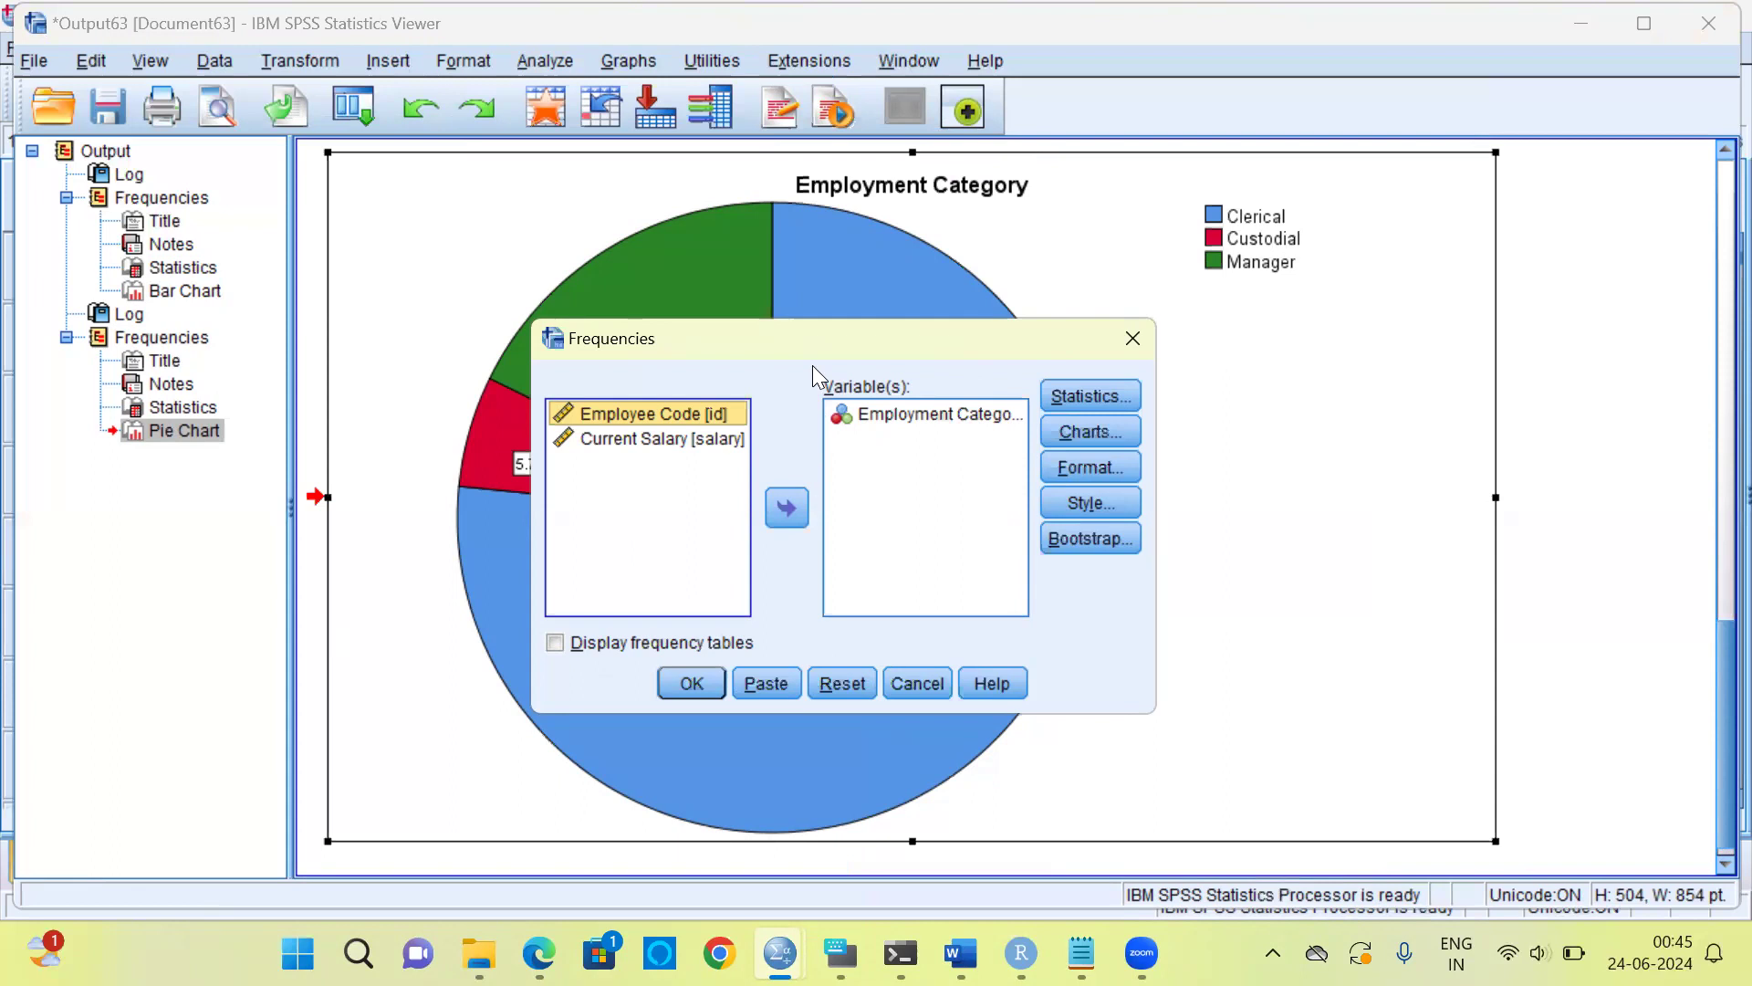
pyautogui.click(904, 420)
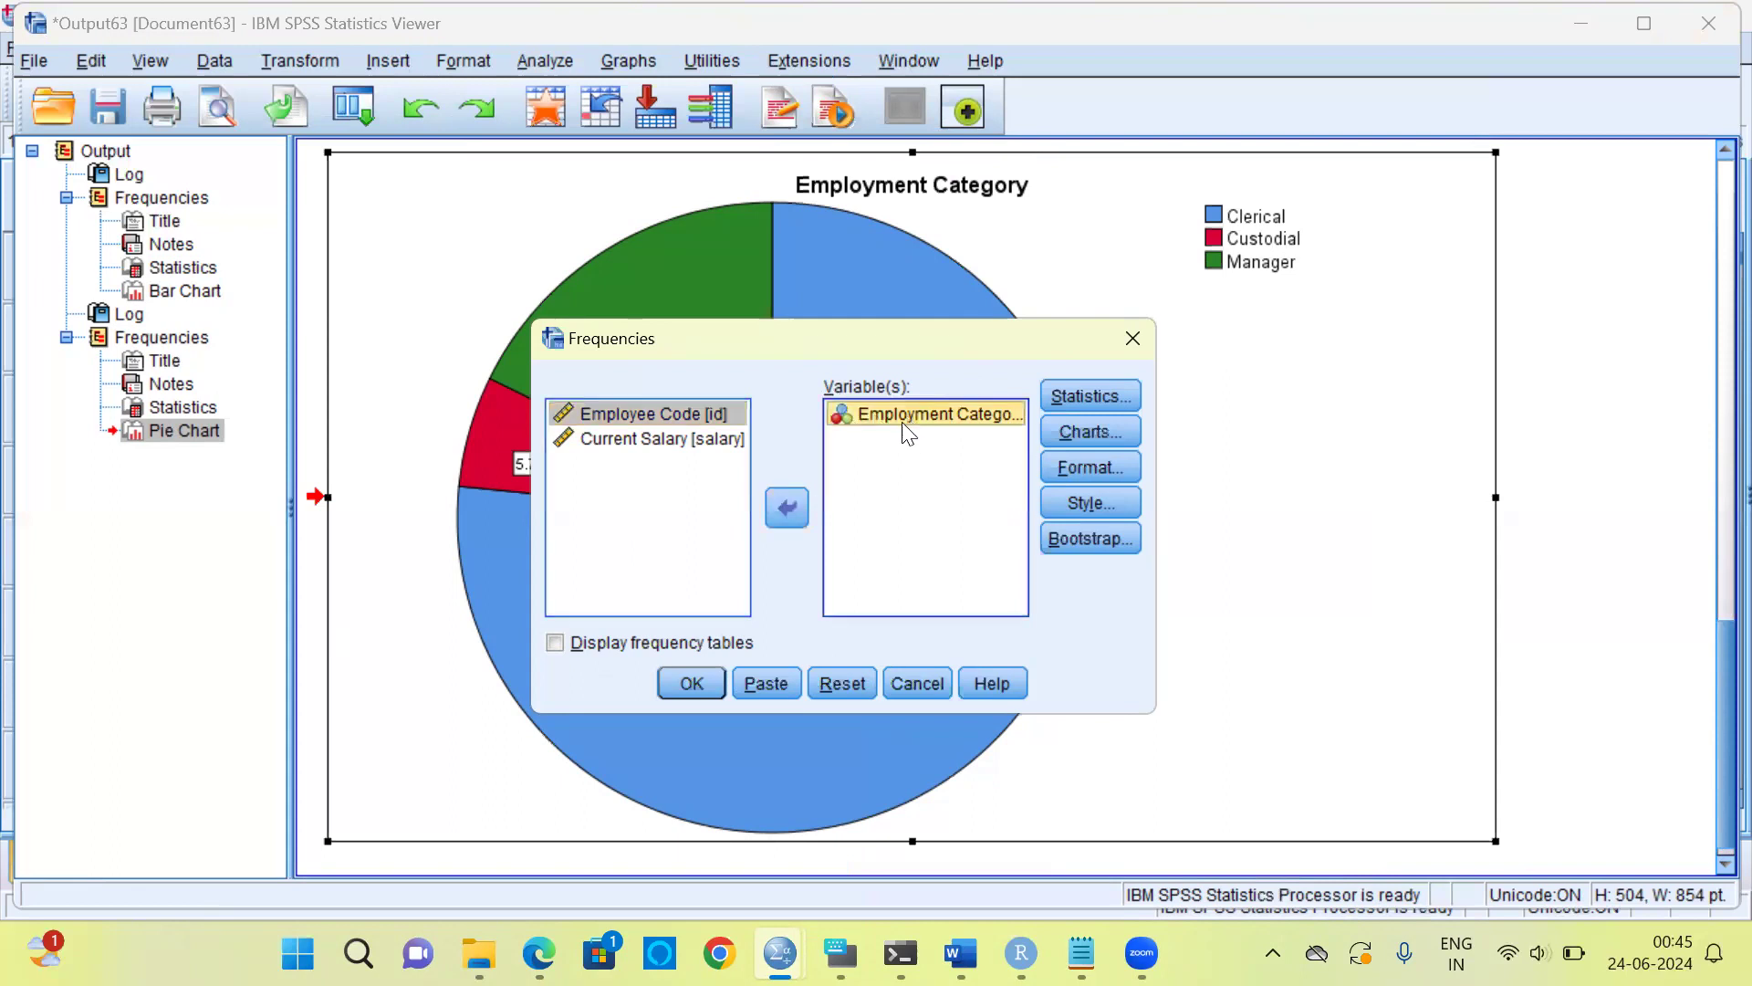
pyautogui.click(798, 504)
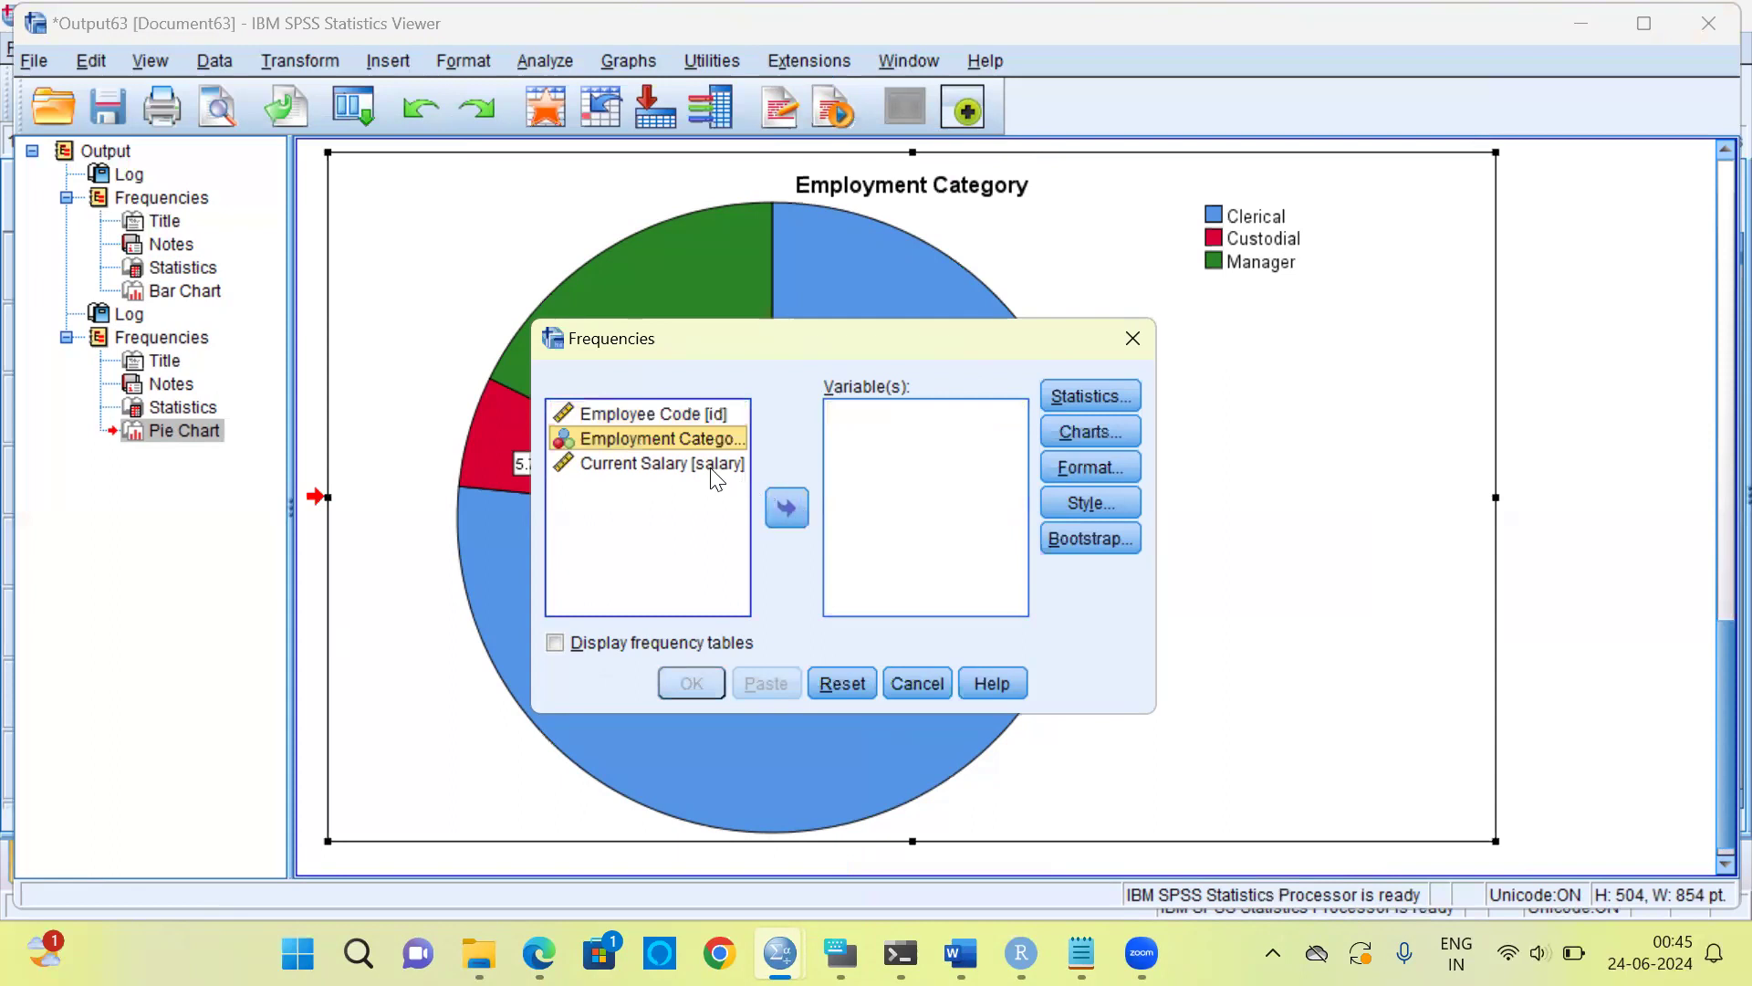
pyautogui.click(711, 470)
pyautogui.click(785, 507)
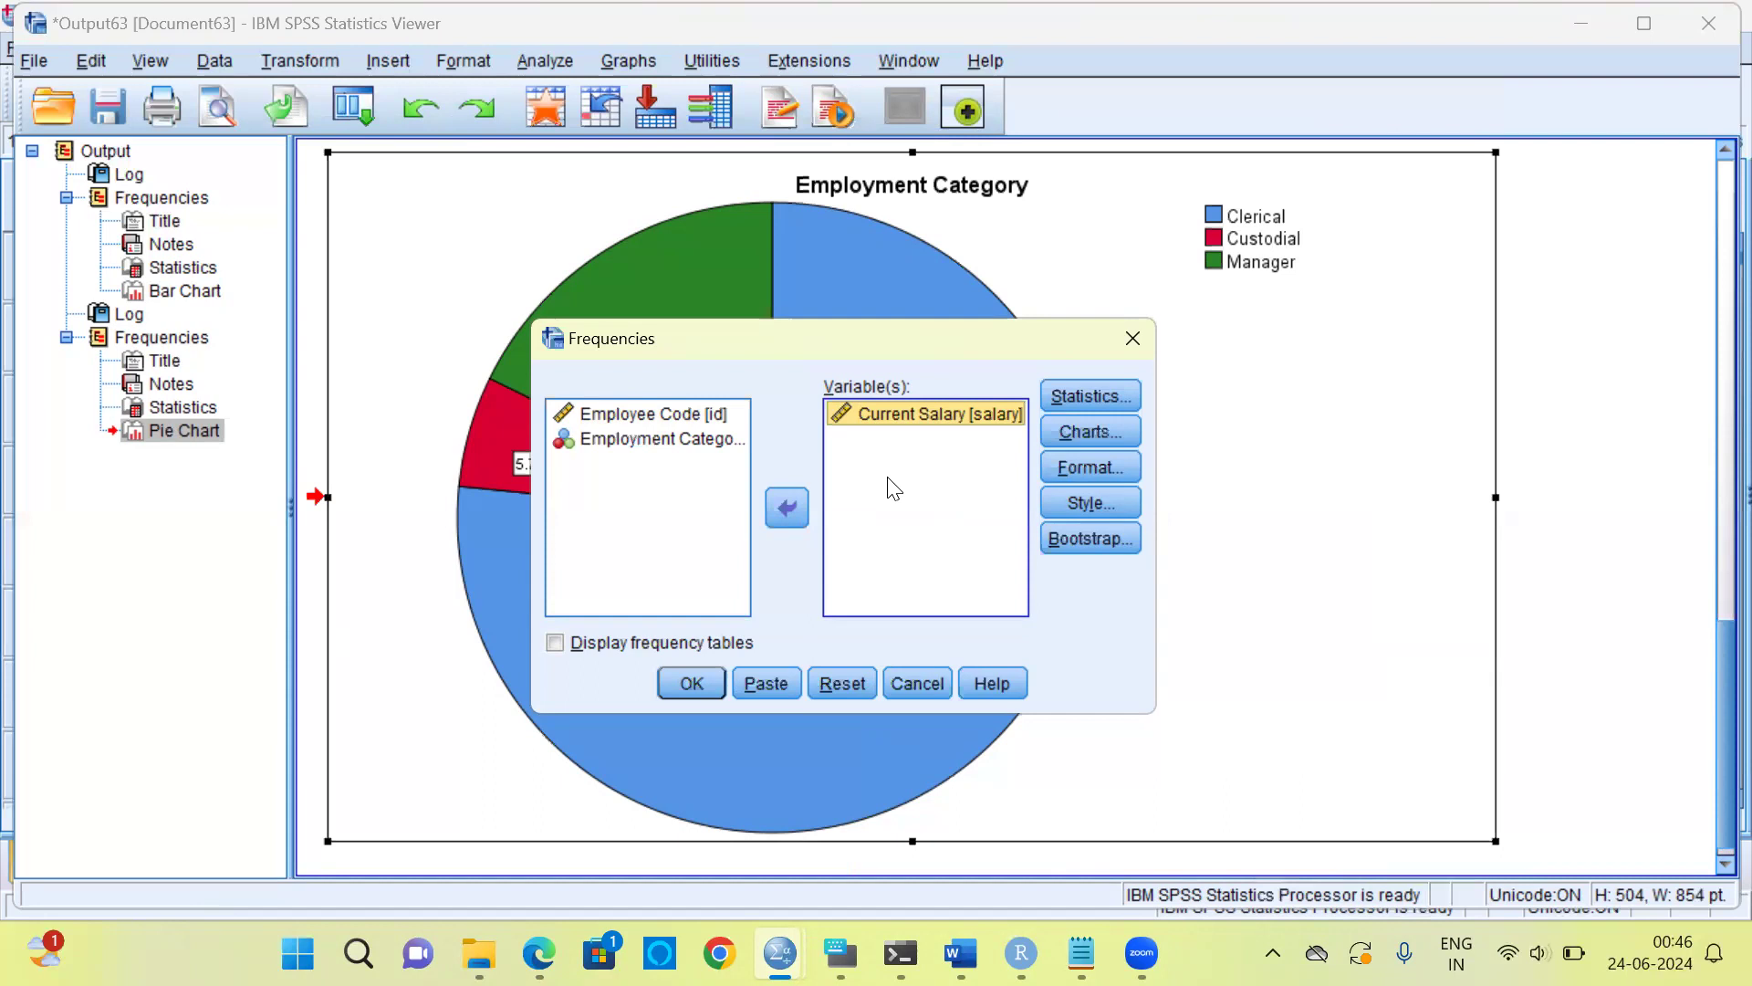
# Set the chart type to histograms without a normal curve and run Frequencies for Current Salary.
pyautogui.click(1099, 433)
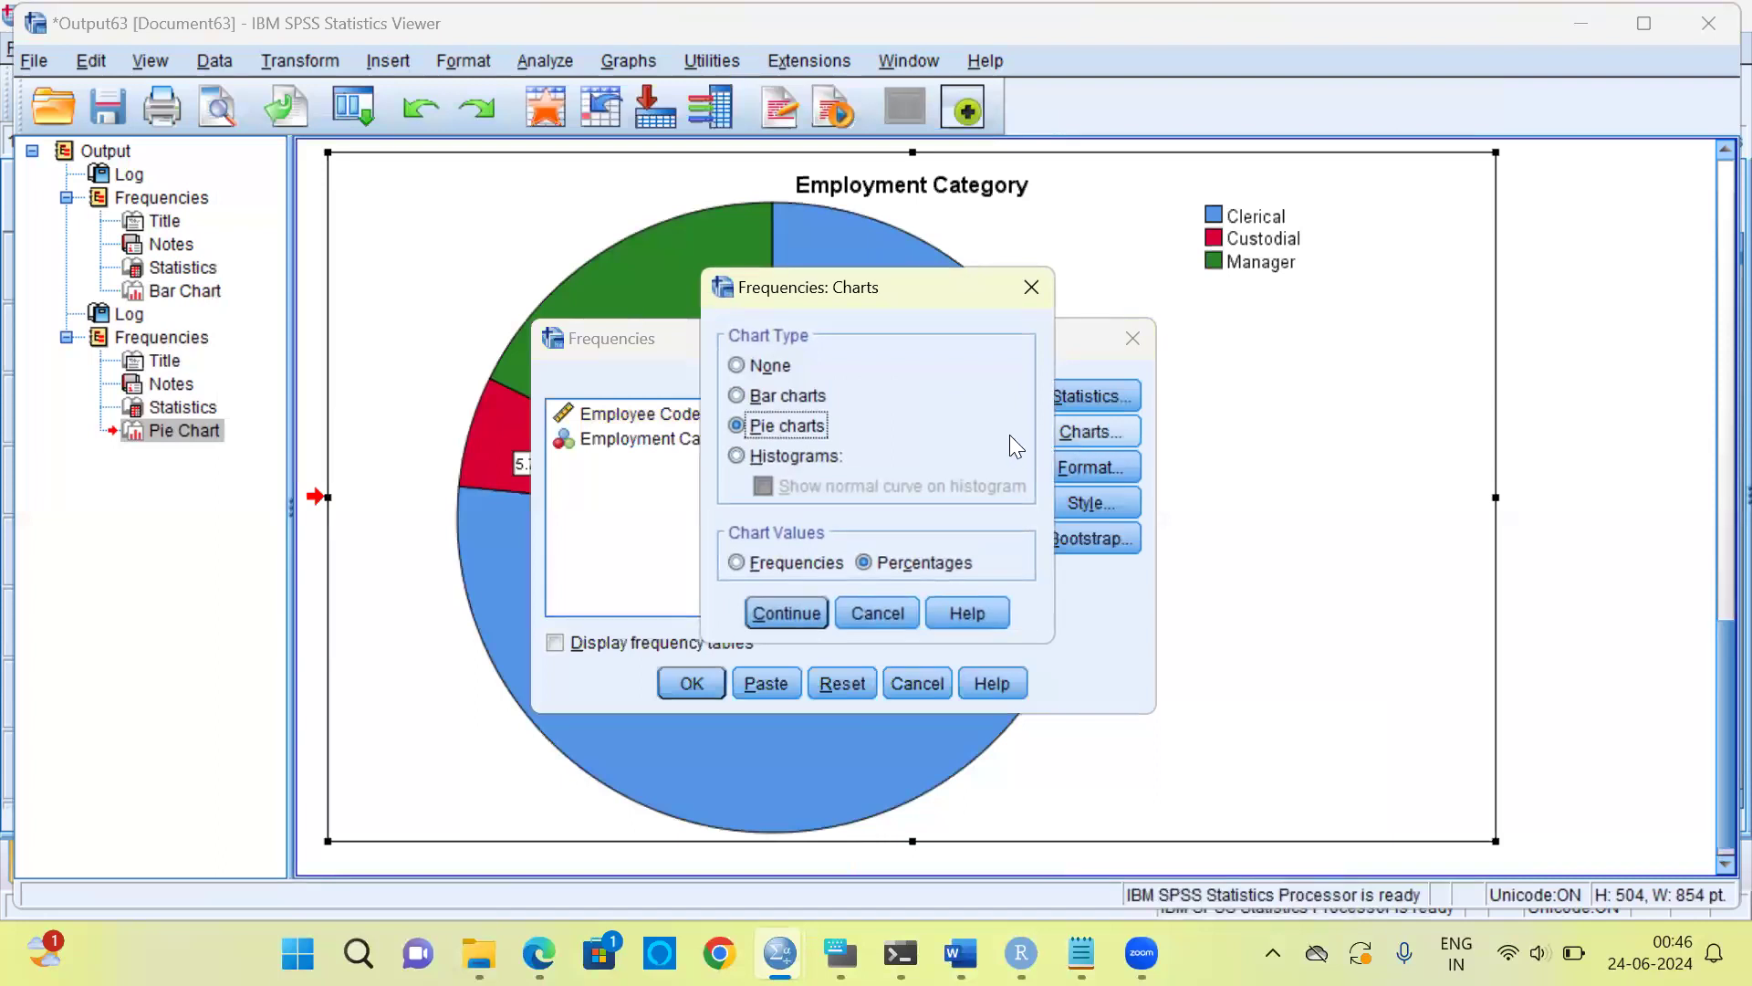
pyautogui.click(738, 456)
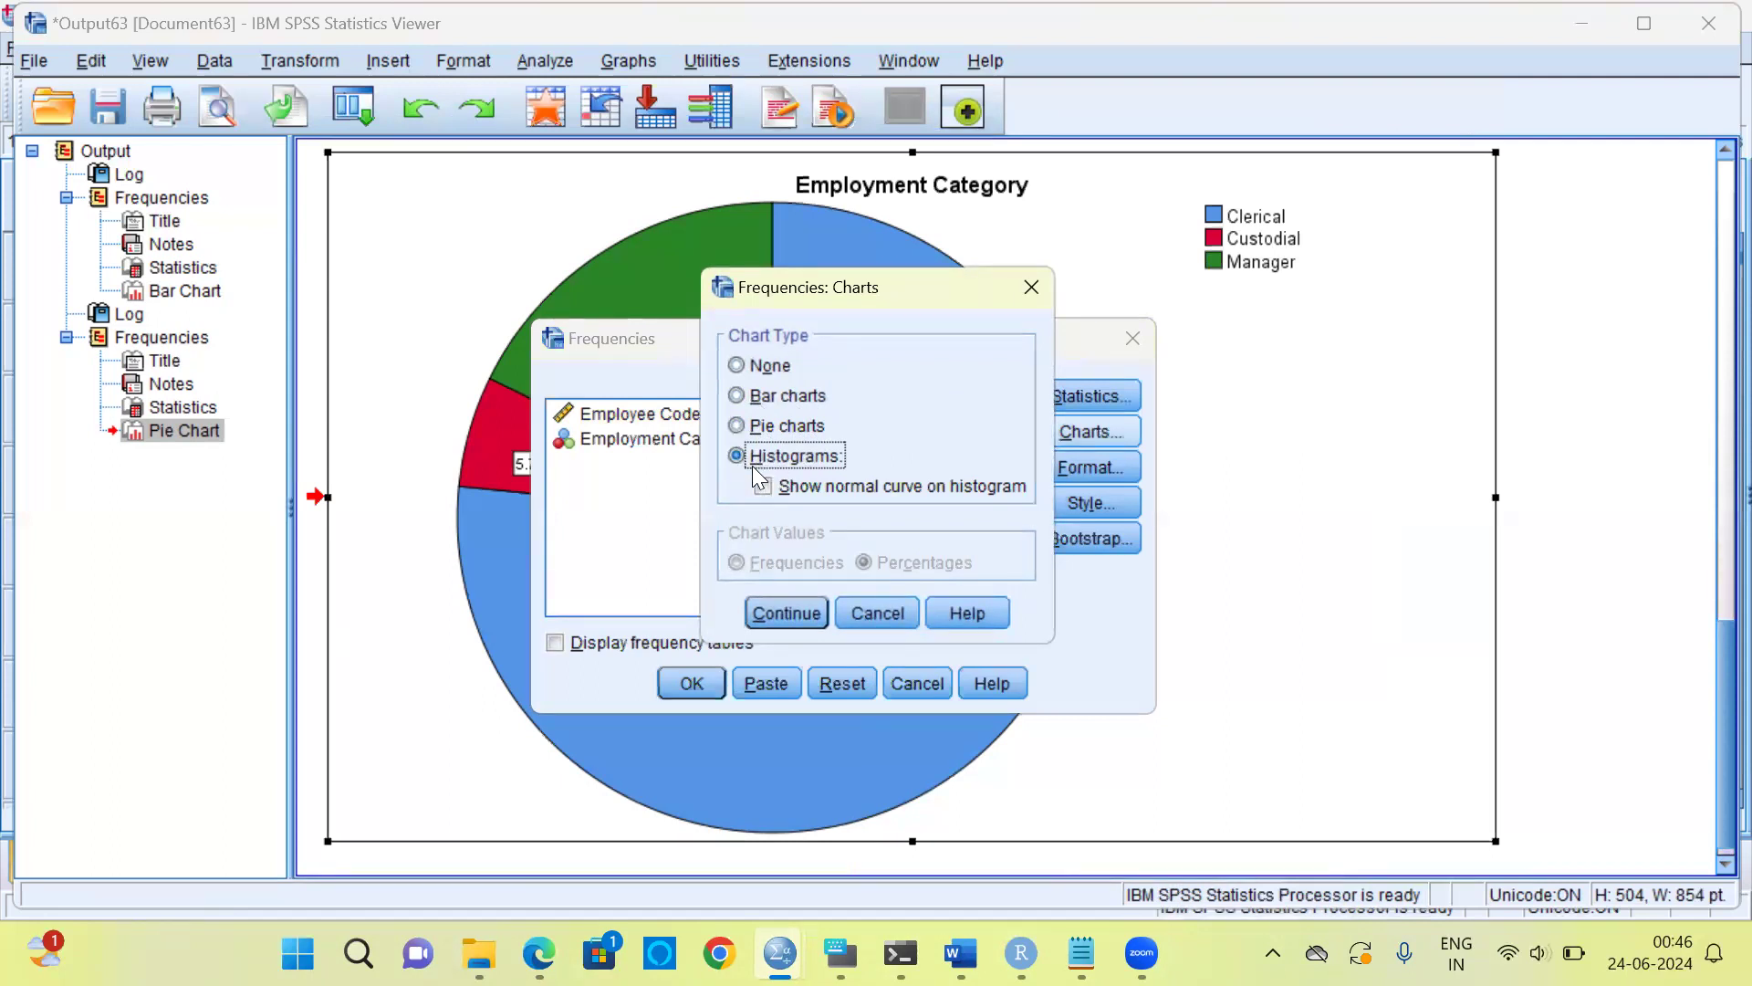
pyautogui.click(783, 609)
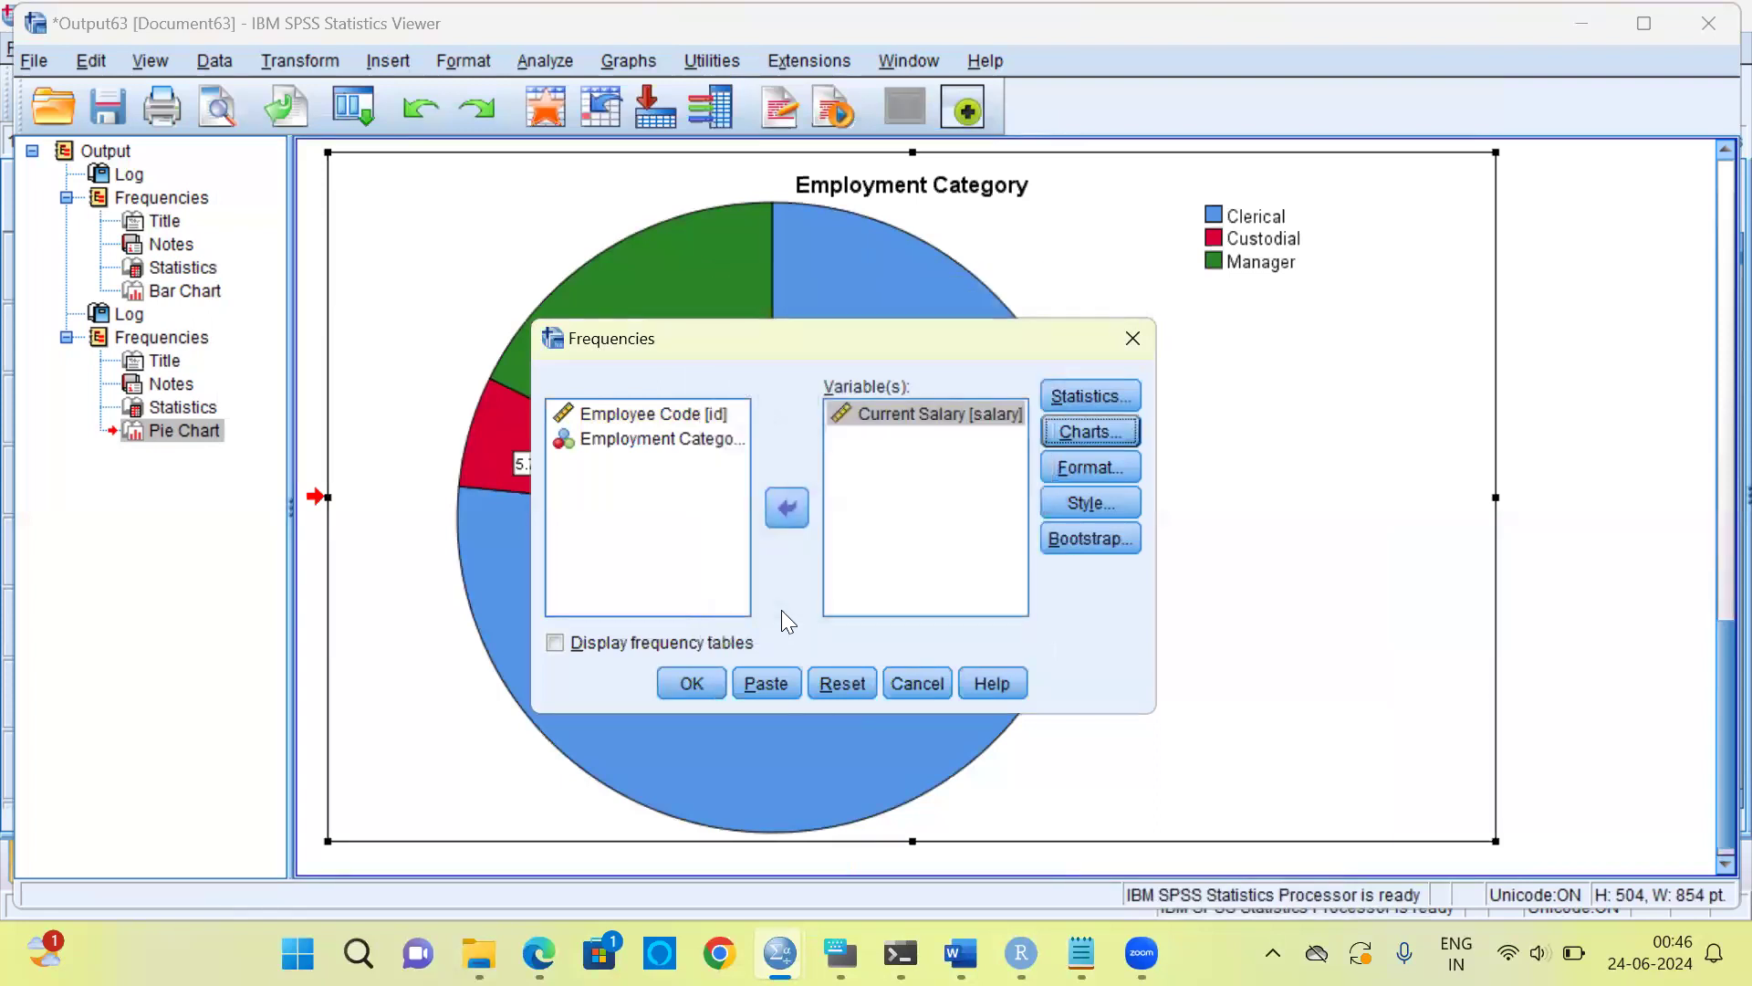
pyautogui.click(681, 686)
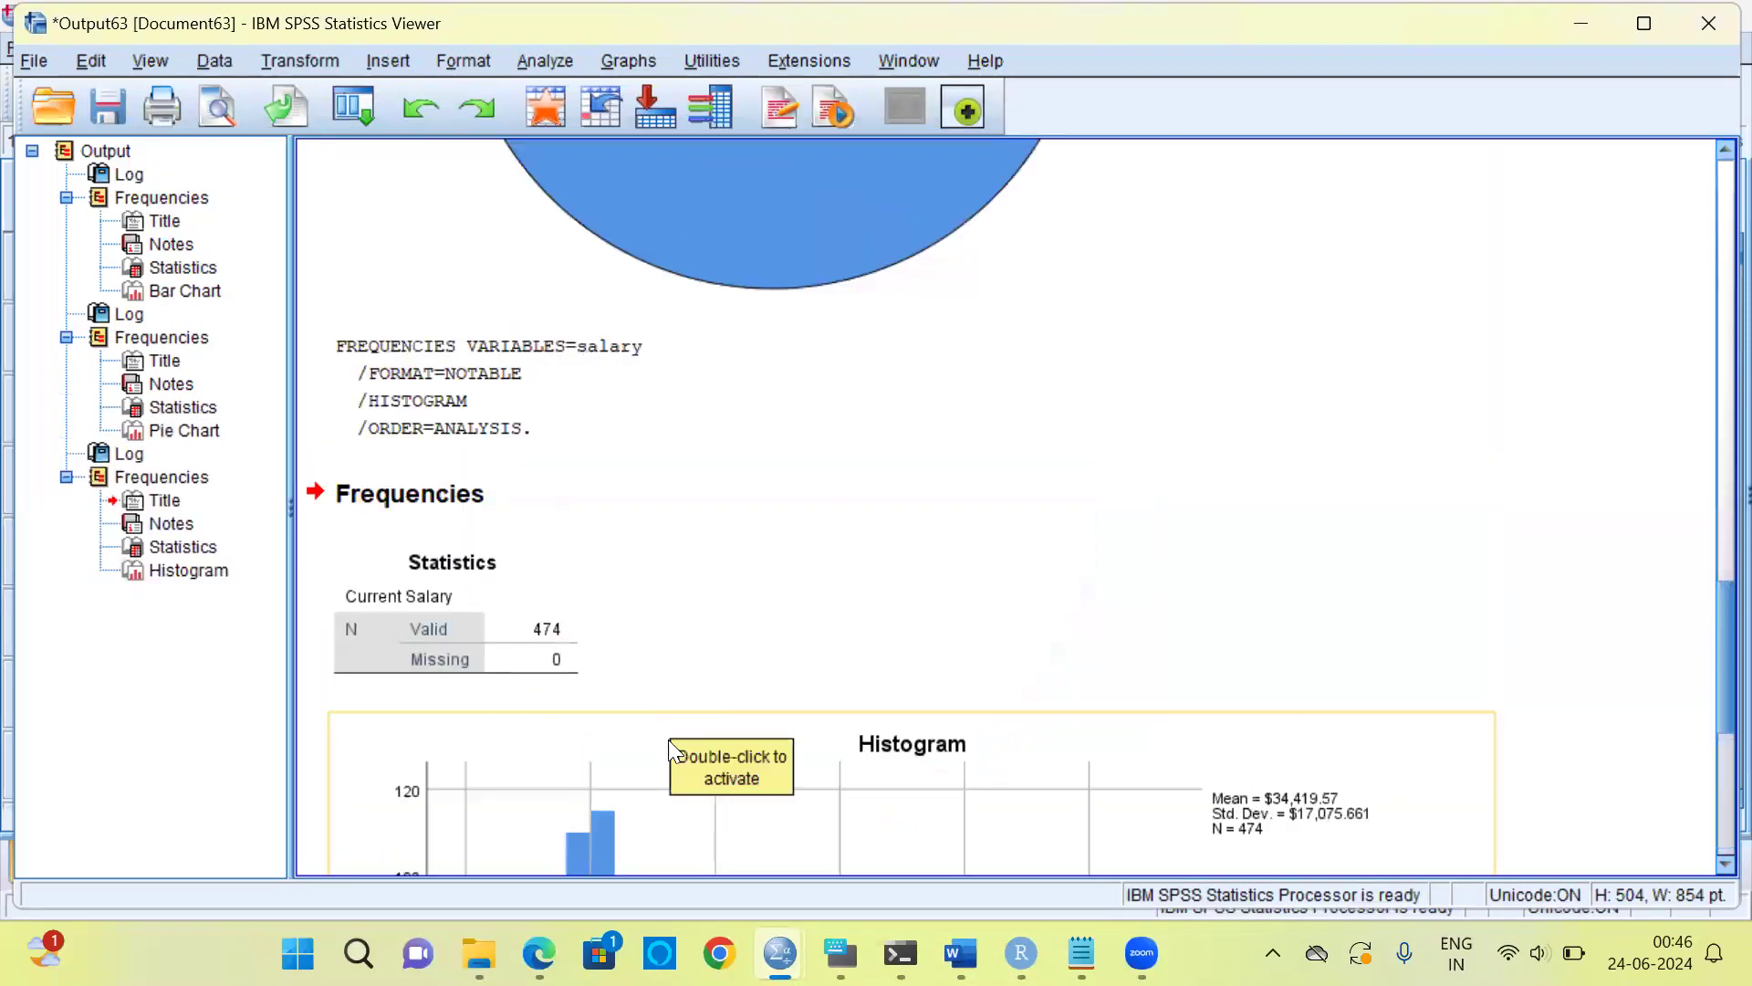
# Examine the Current Salary histogram in the output, looking at its bars and summary statistics.
pyautogui.click(663, 767)
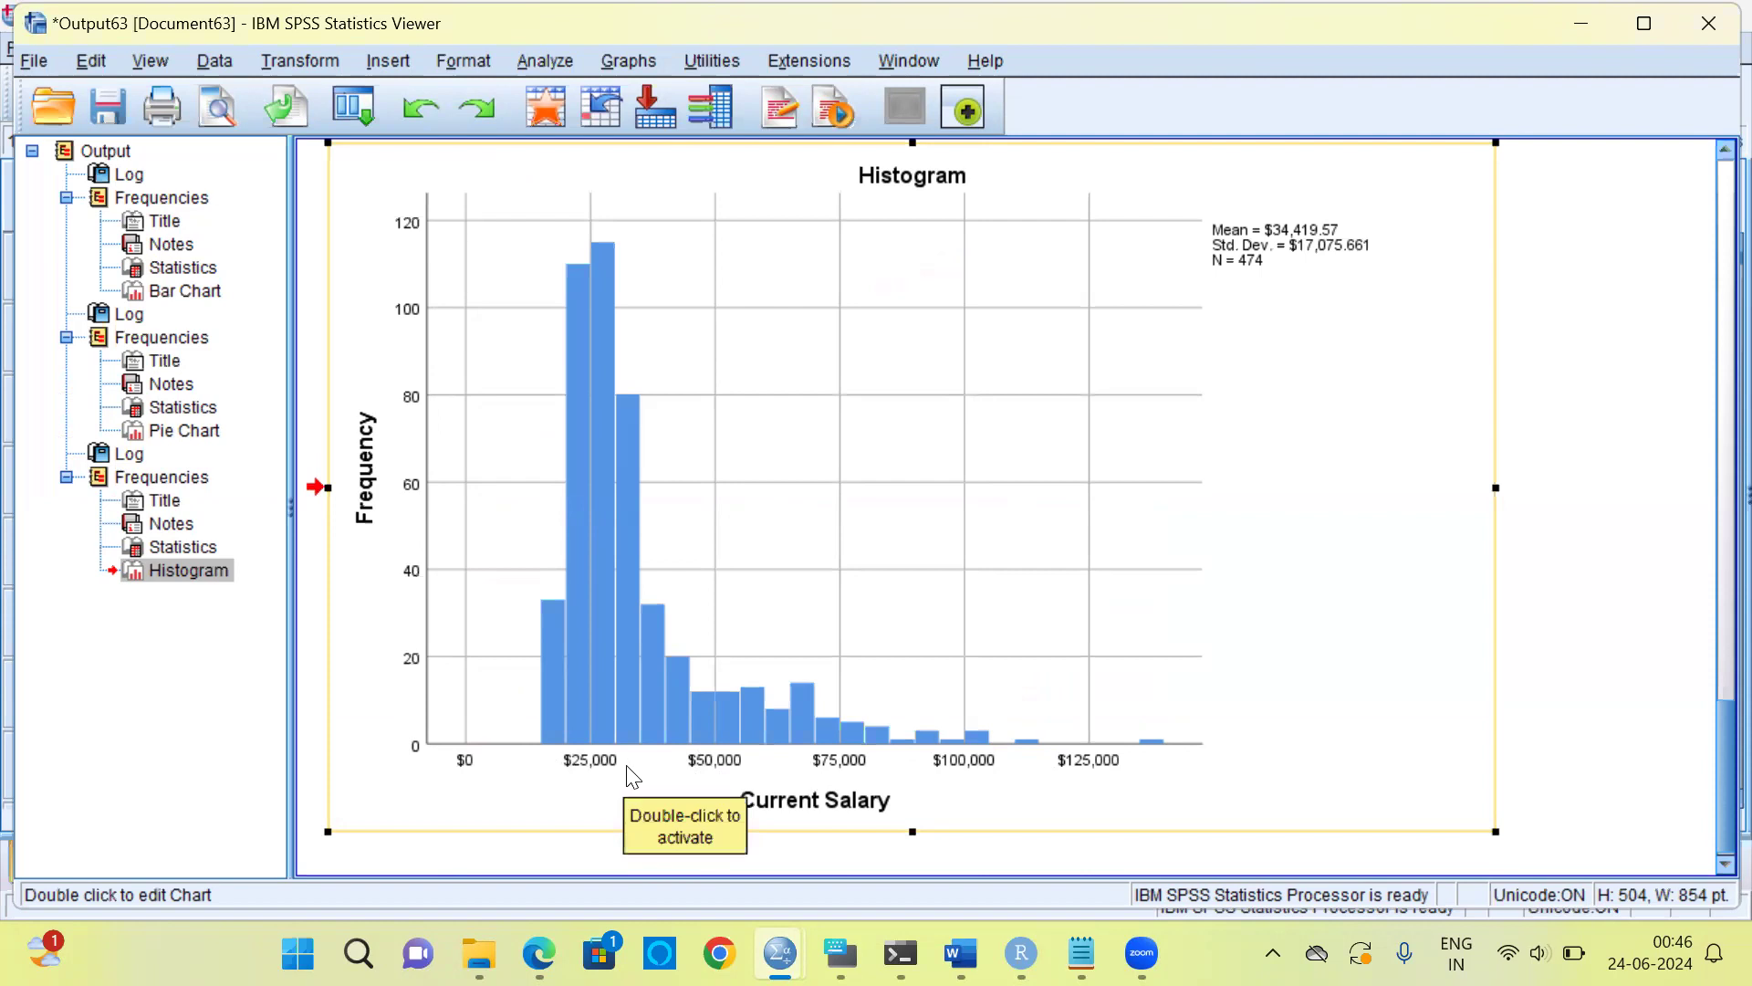
pyautogui.click(610, 730)
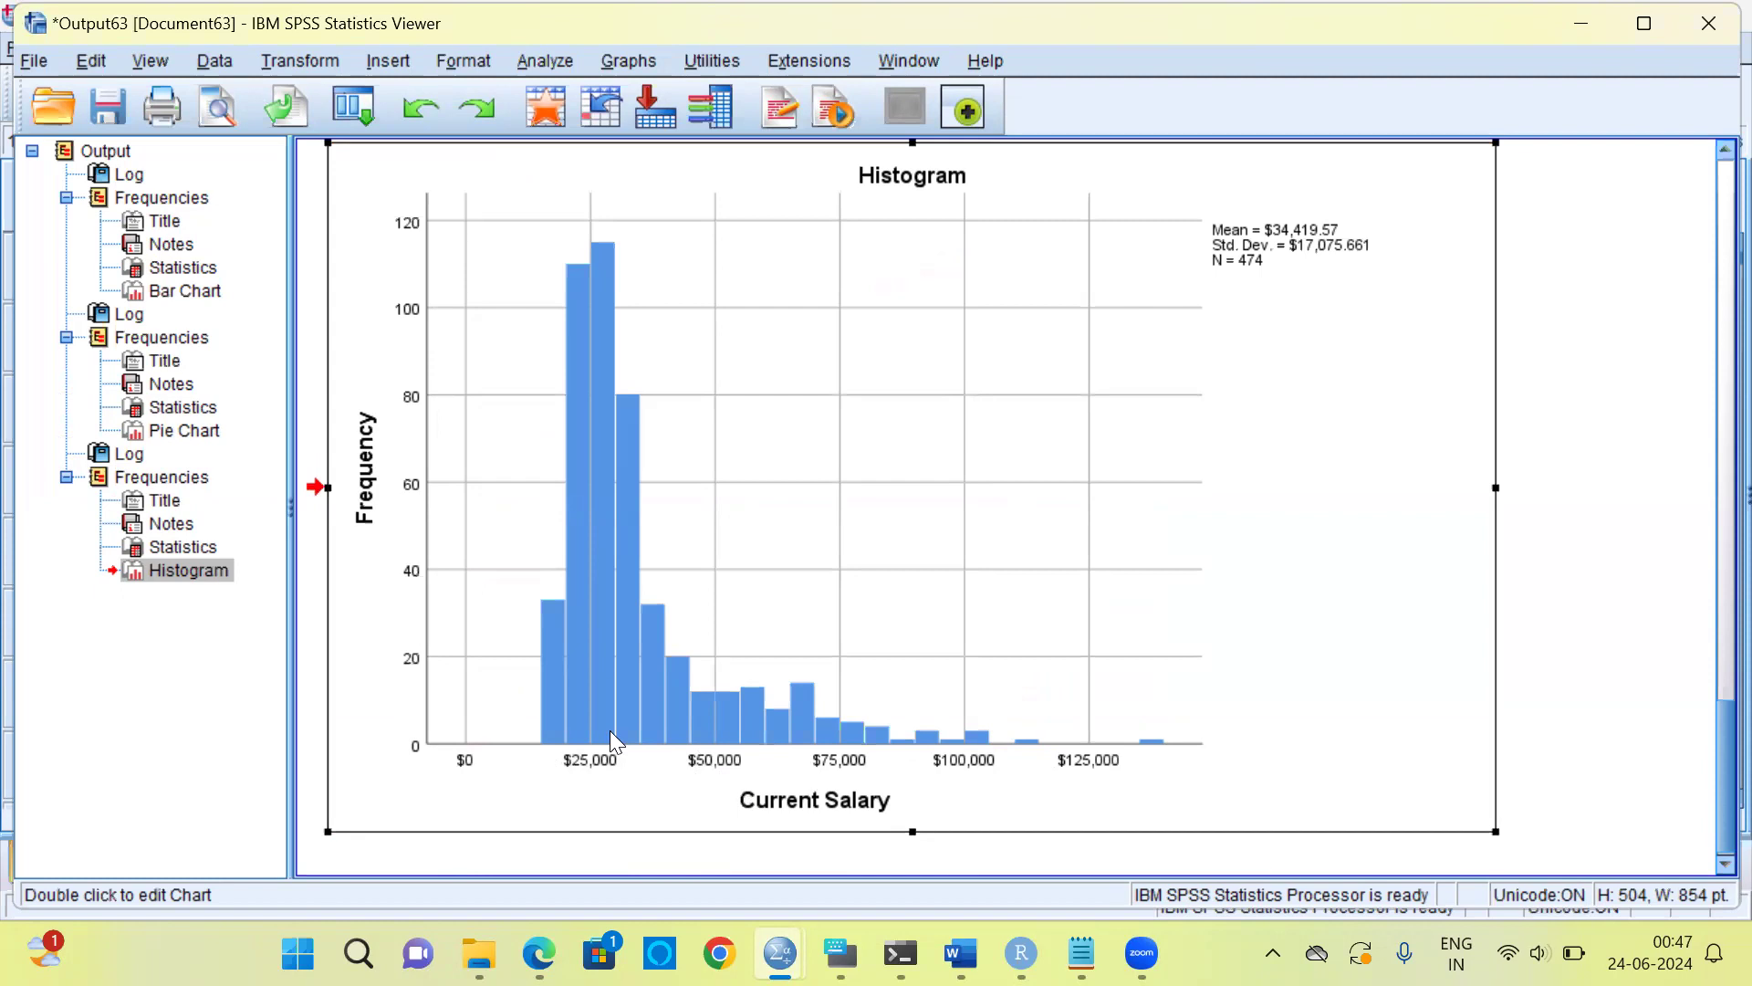
pyautogui.click(1244, 255)
pyautogui.click(920, 390)
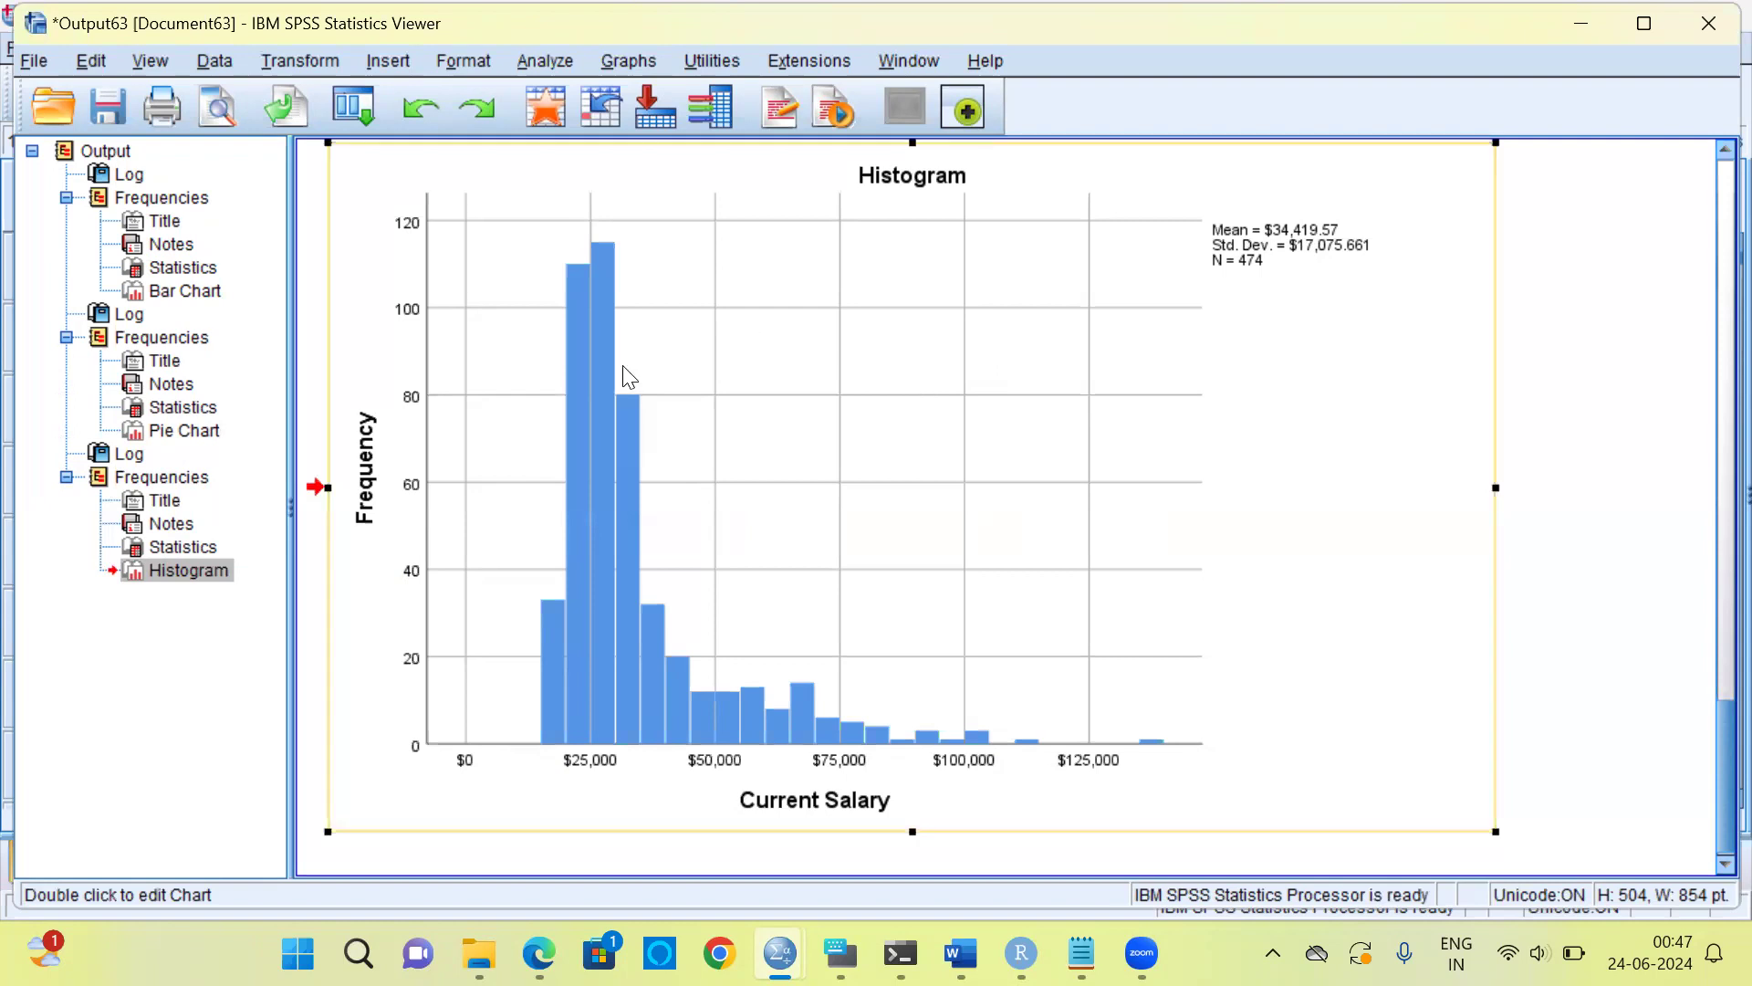
pyautogui.click(563, 352)
# Run Frequencies again for Current Salary with the normal curve shown on the histogram.
pyautogui.click(560, 61)
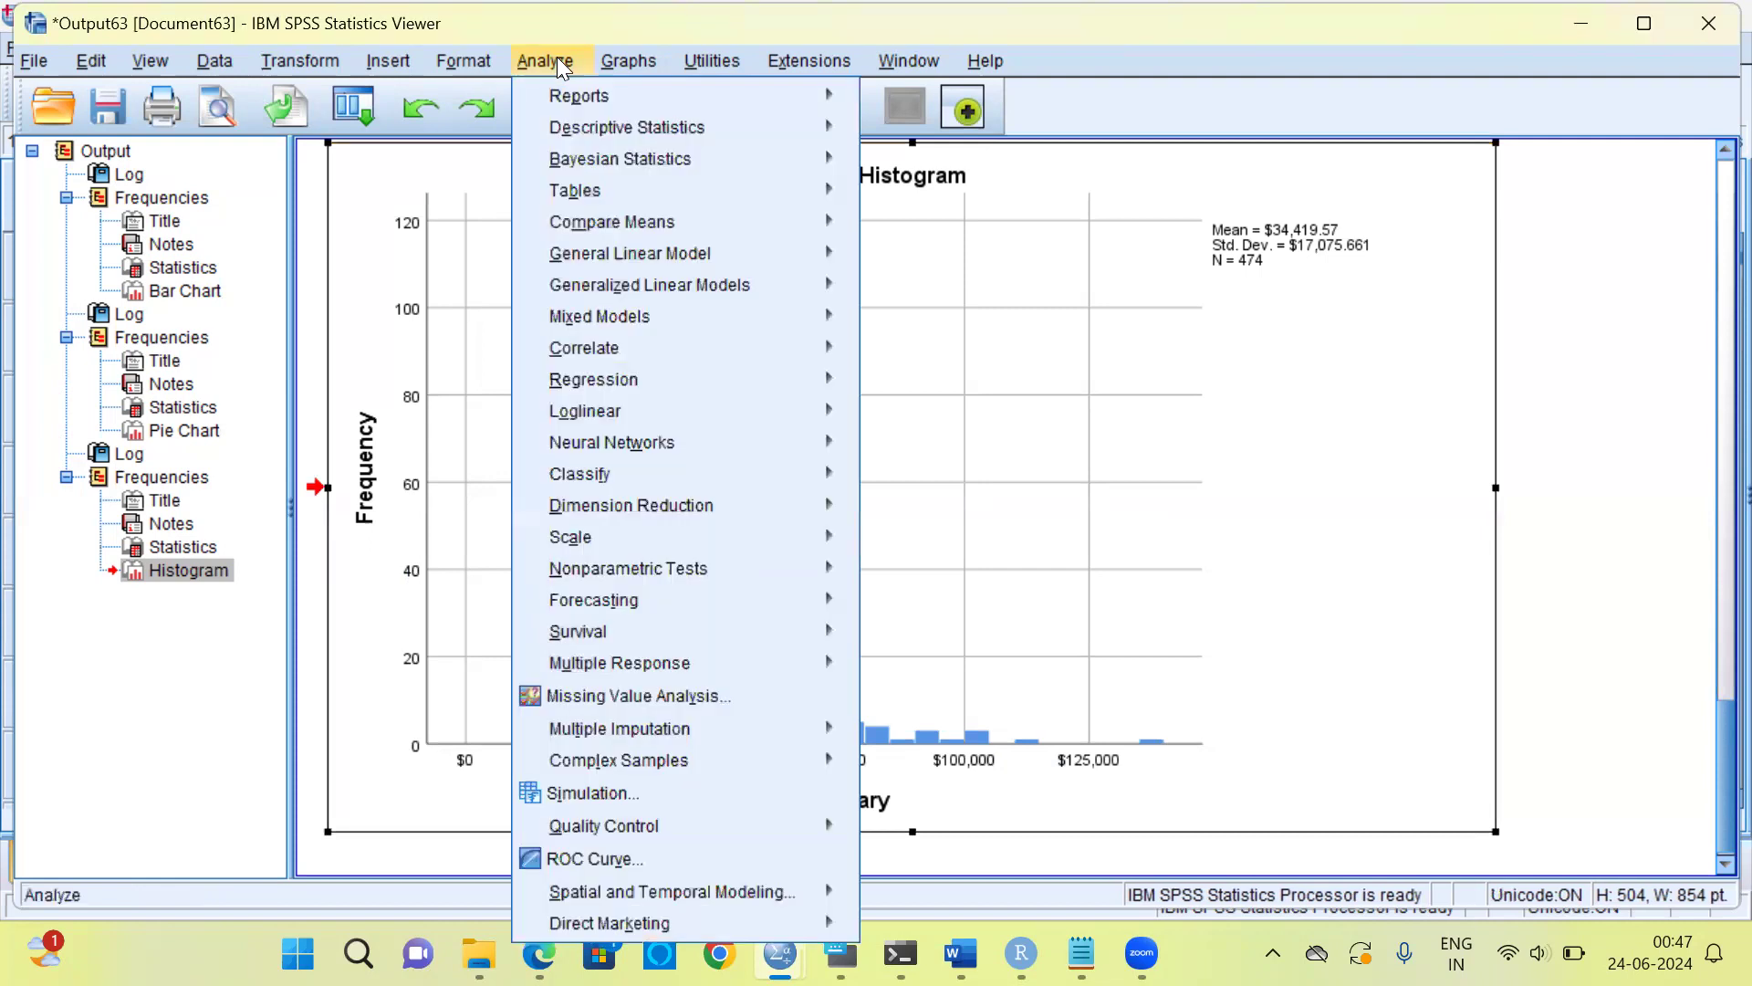
pyautogui.moveTo(570, 135)
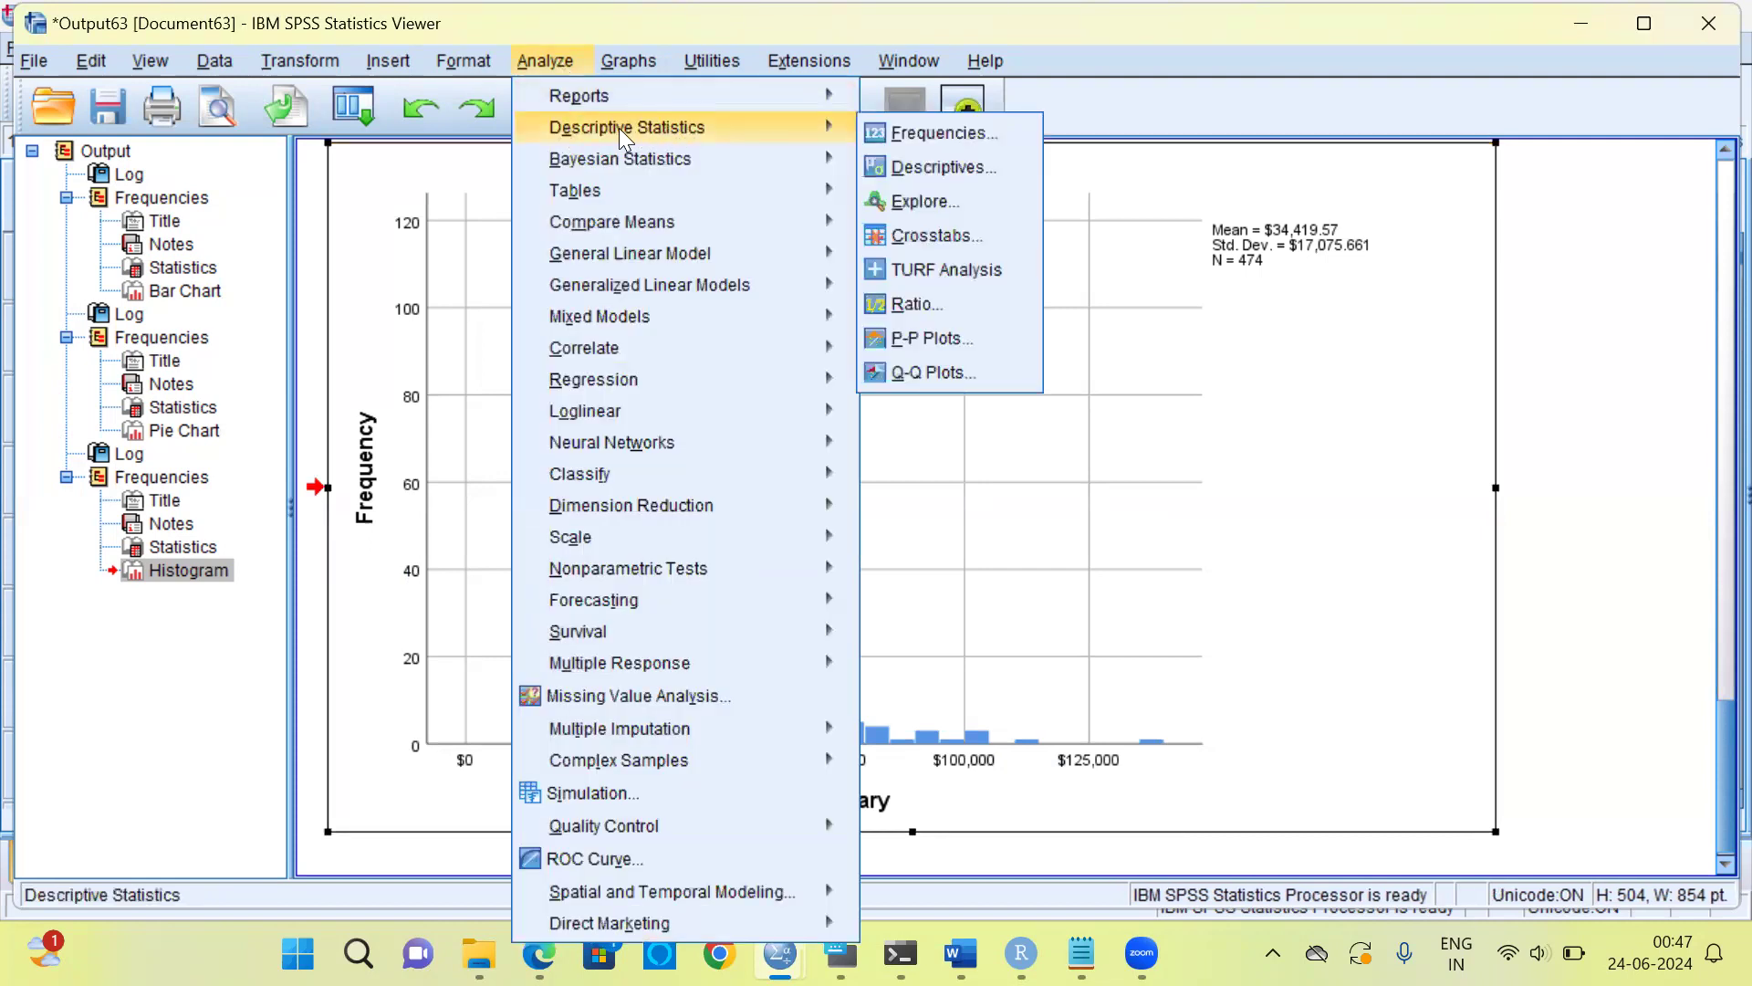
pyautogui.click(981, 133)
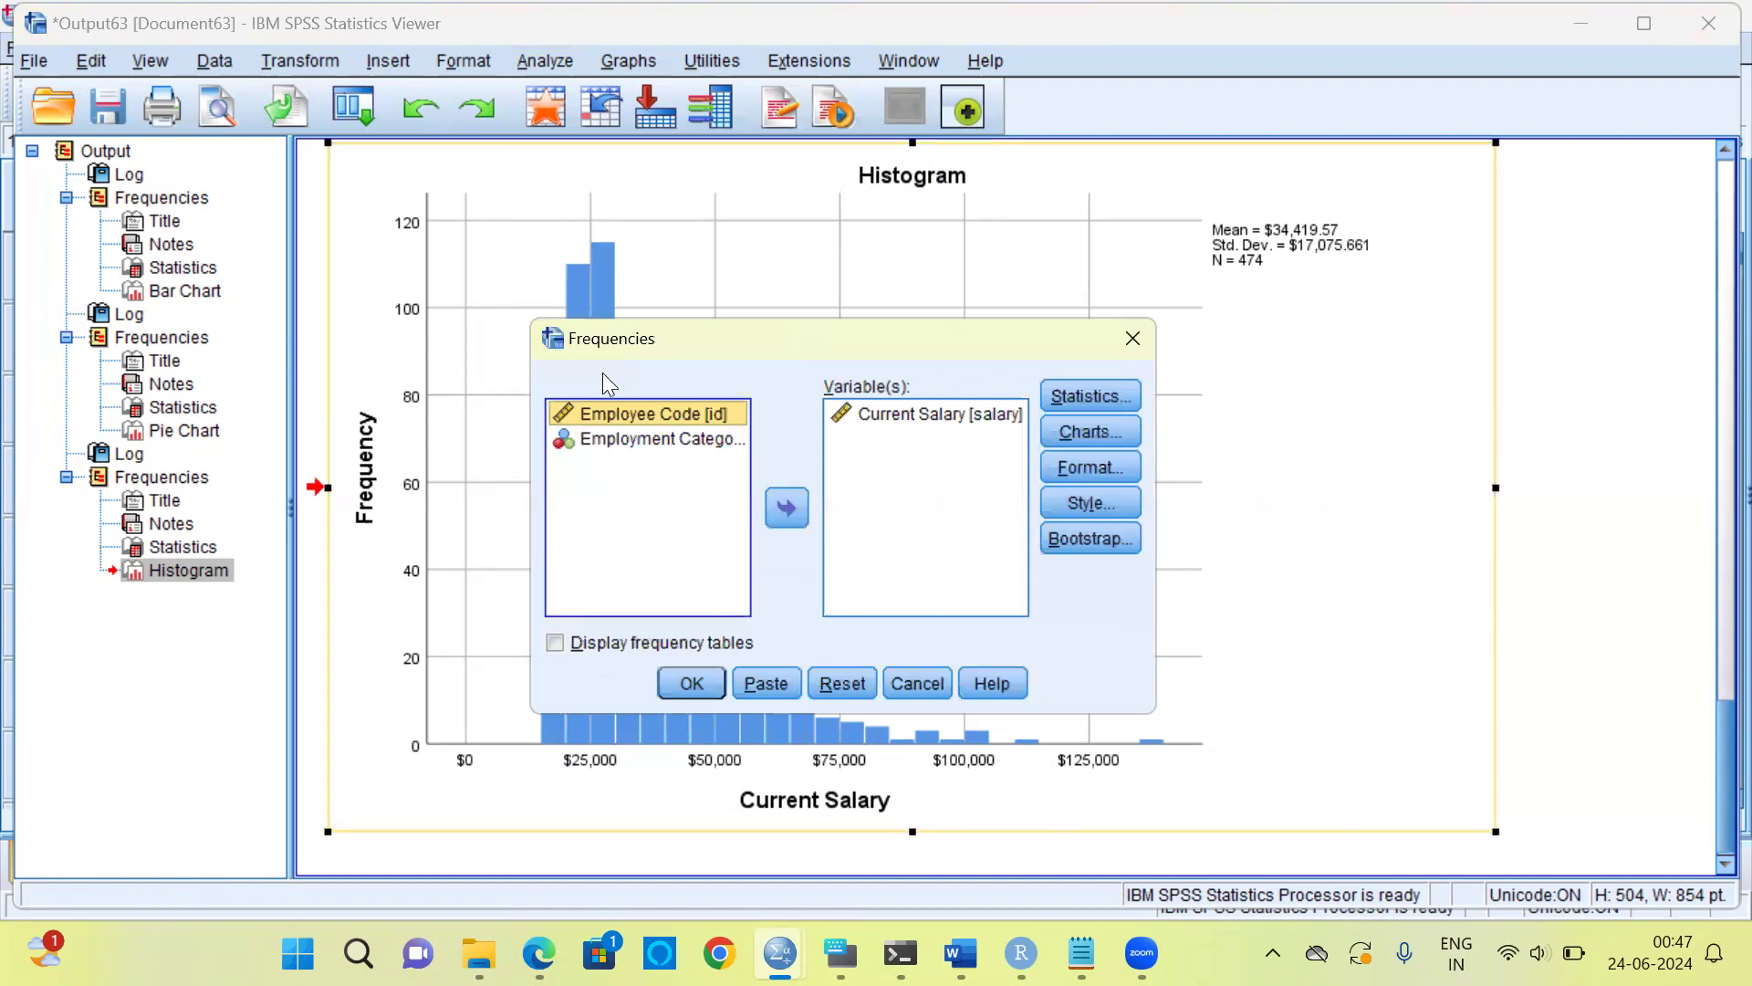
pyautogui.click(953, 414)
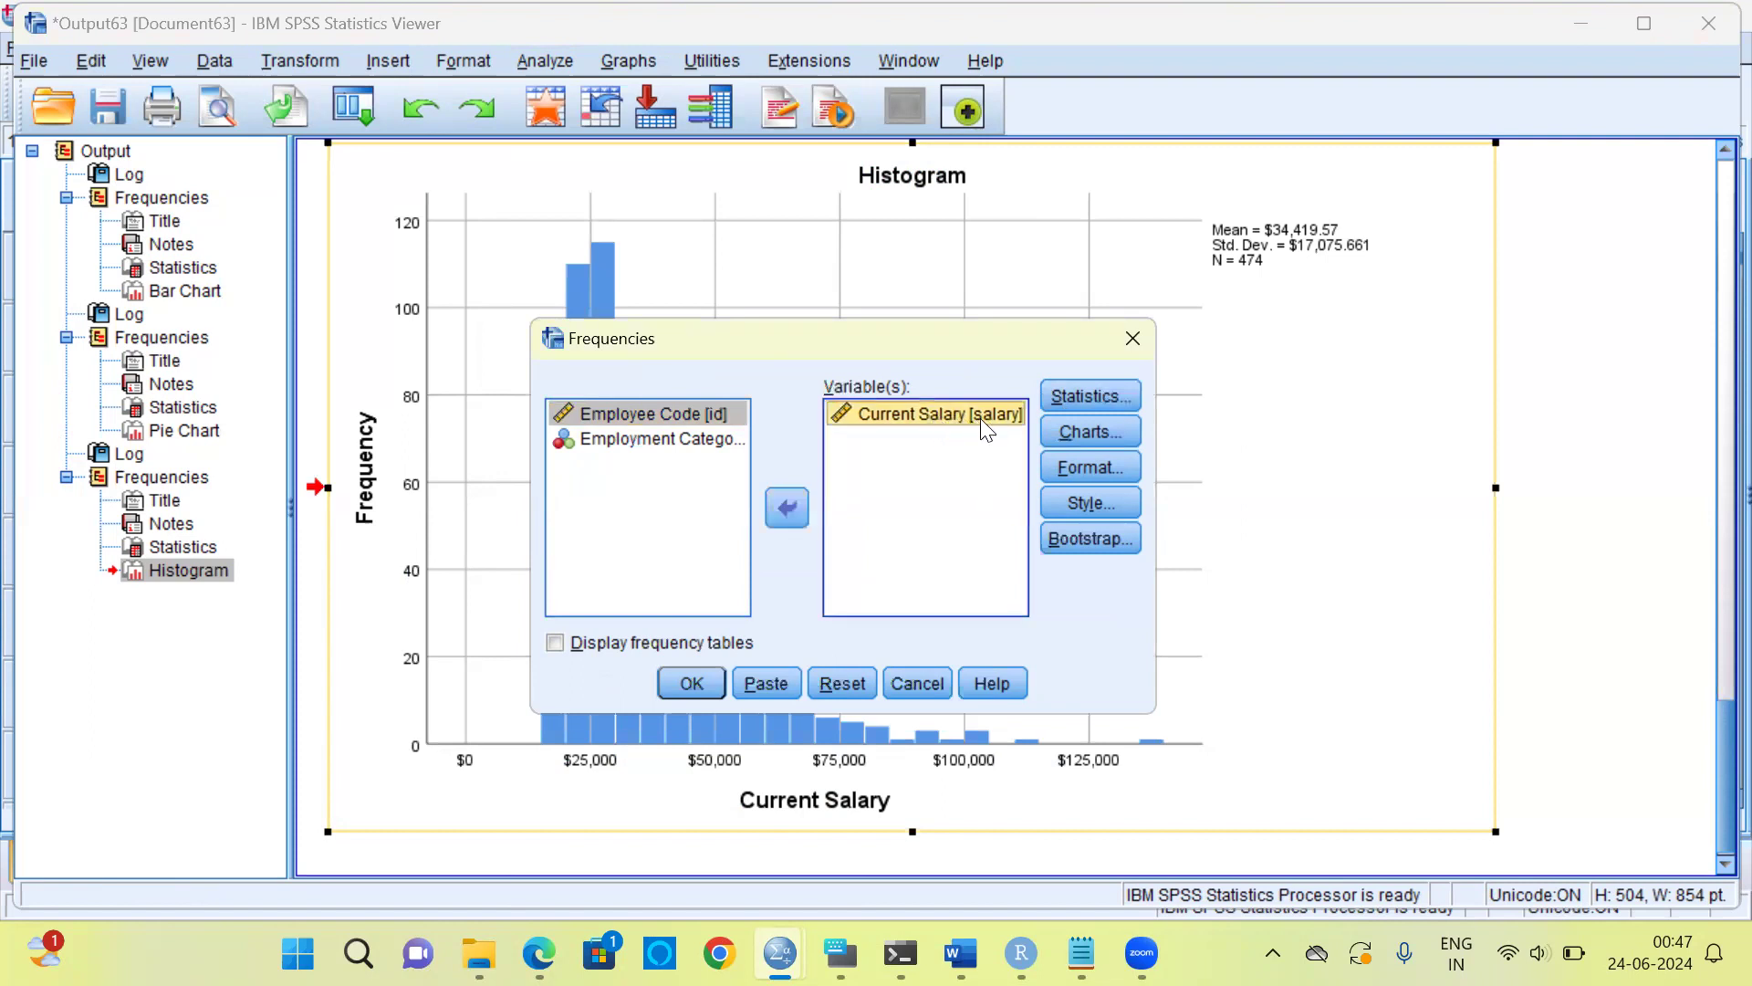
pyautogui.click(1082, 438)
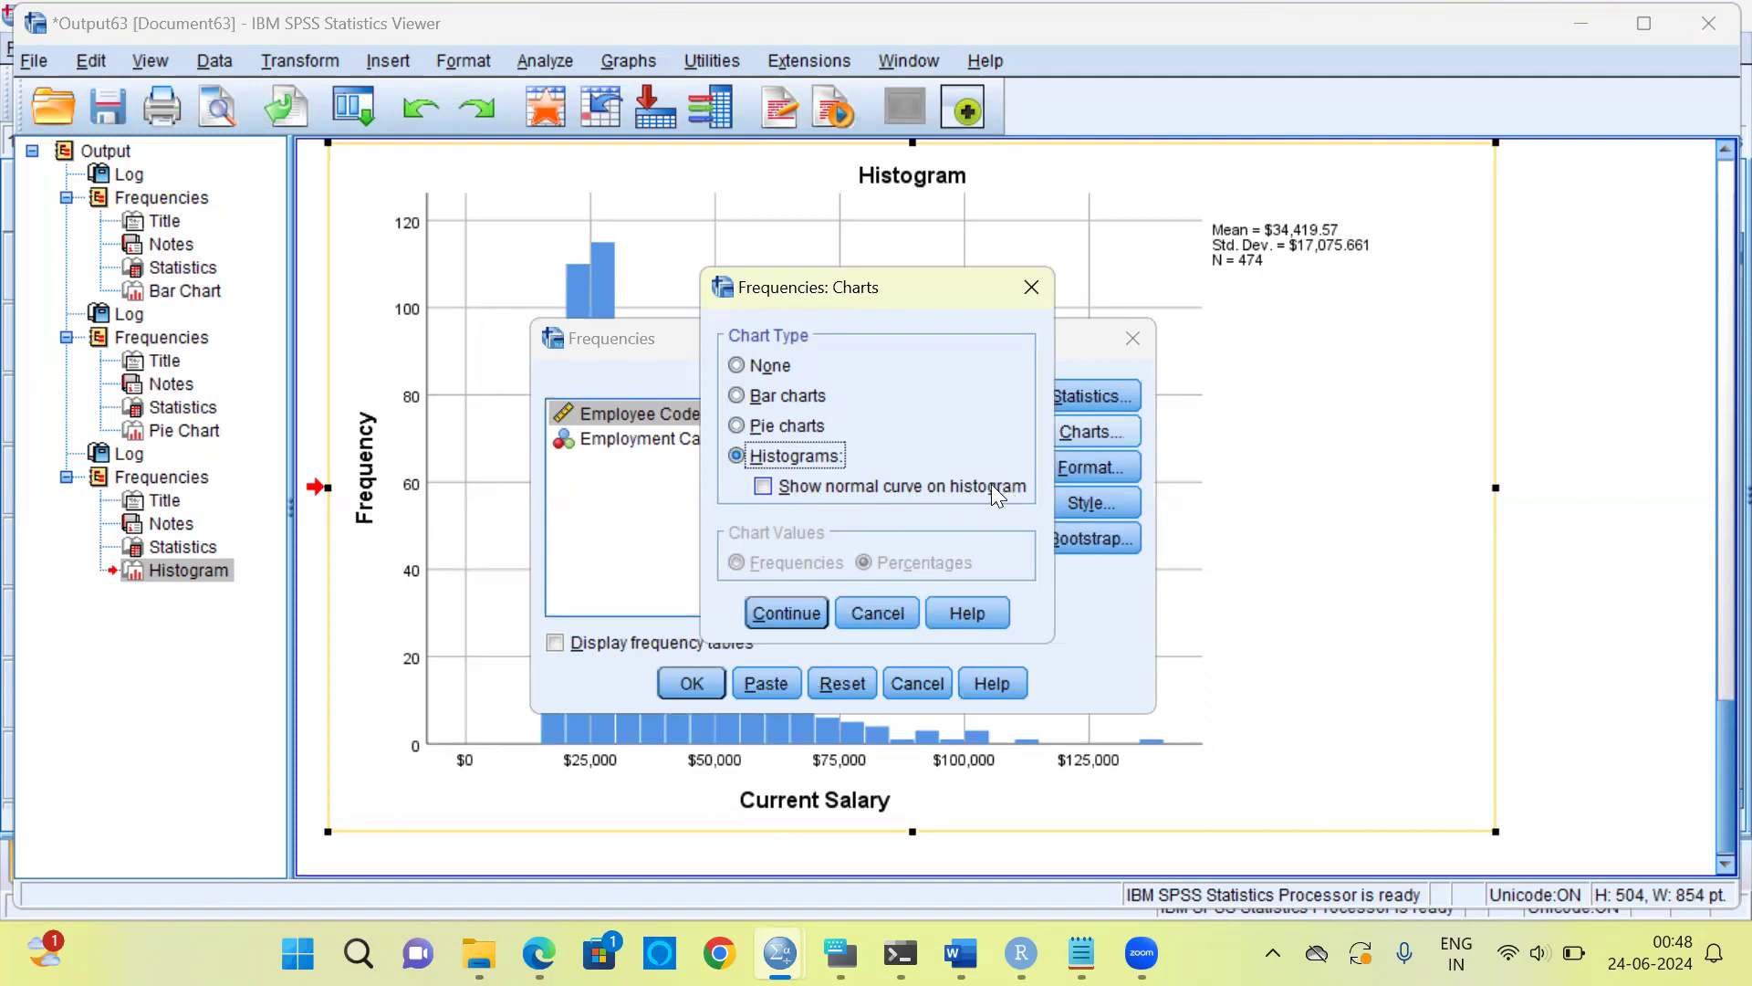
pyautogui.click(769, 486)
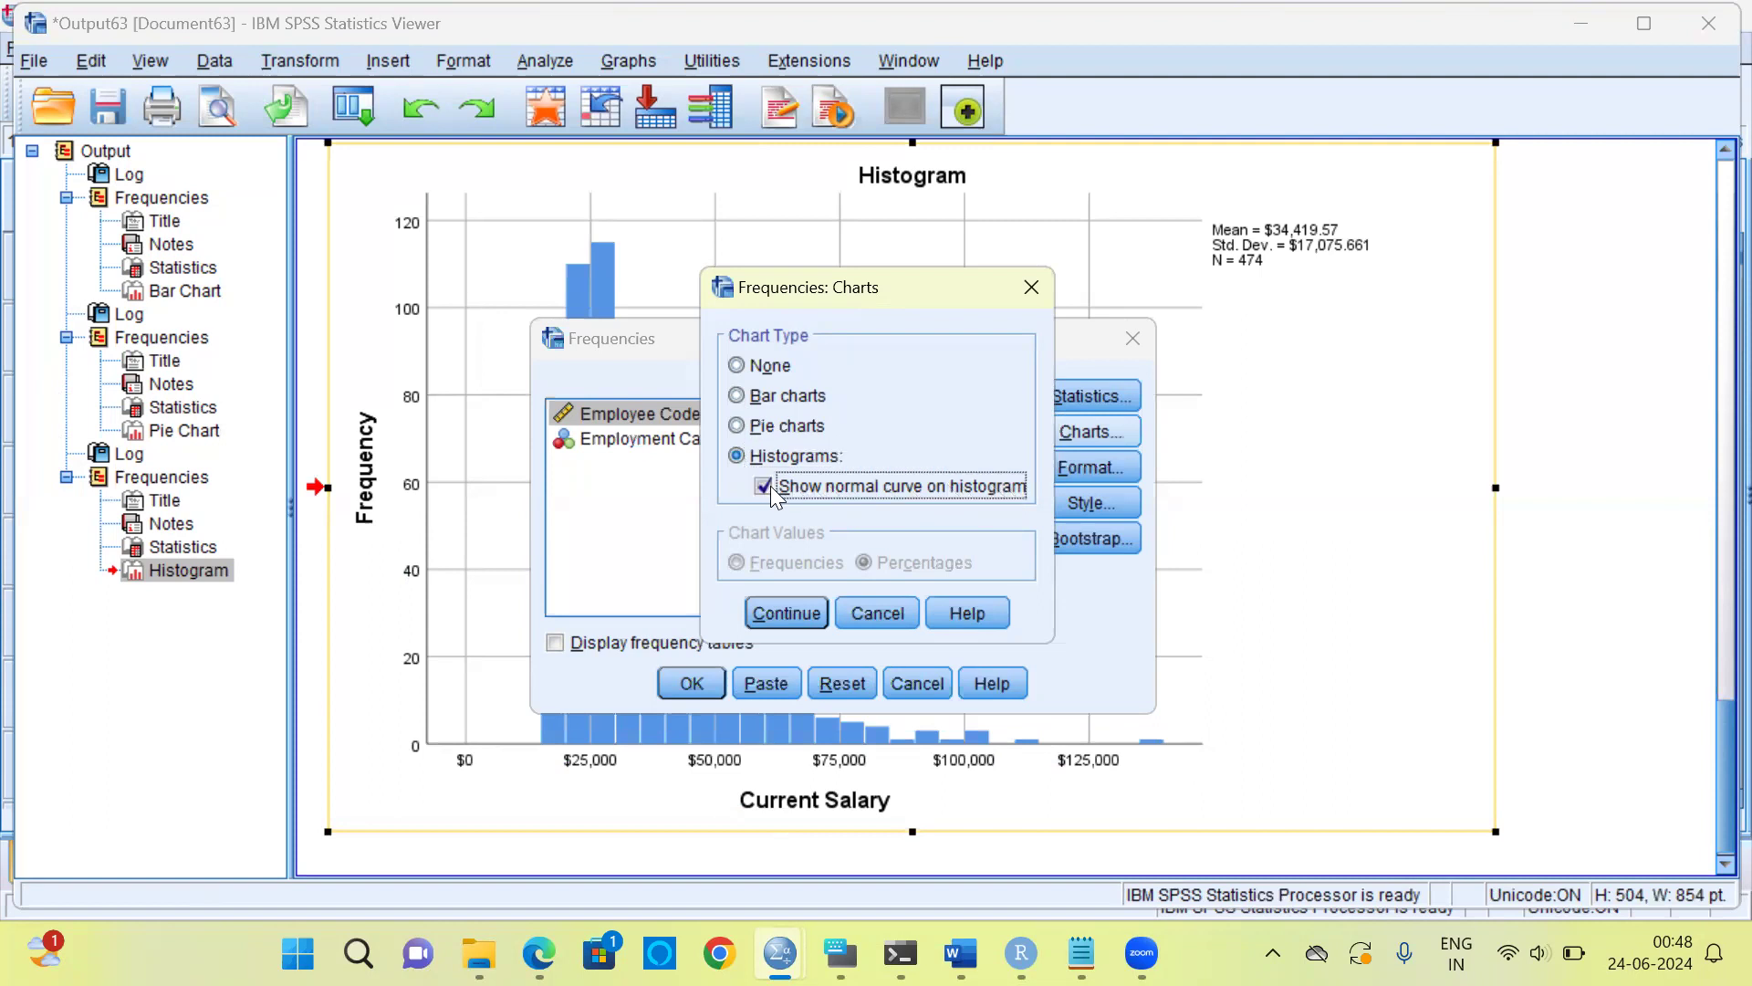
pyautogui.click(784, 613)
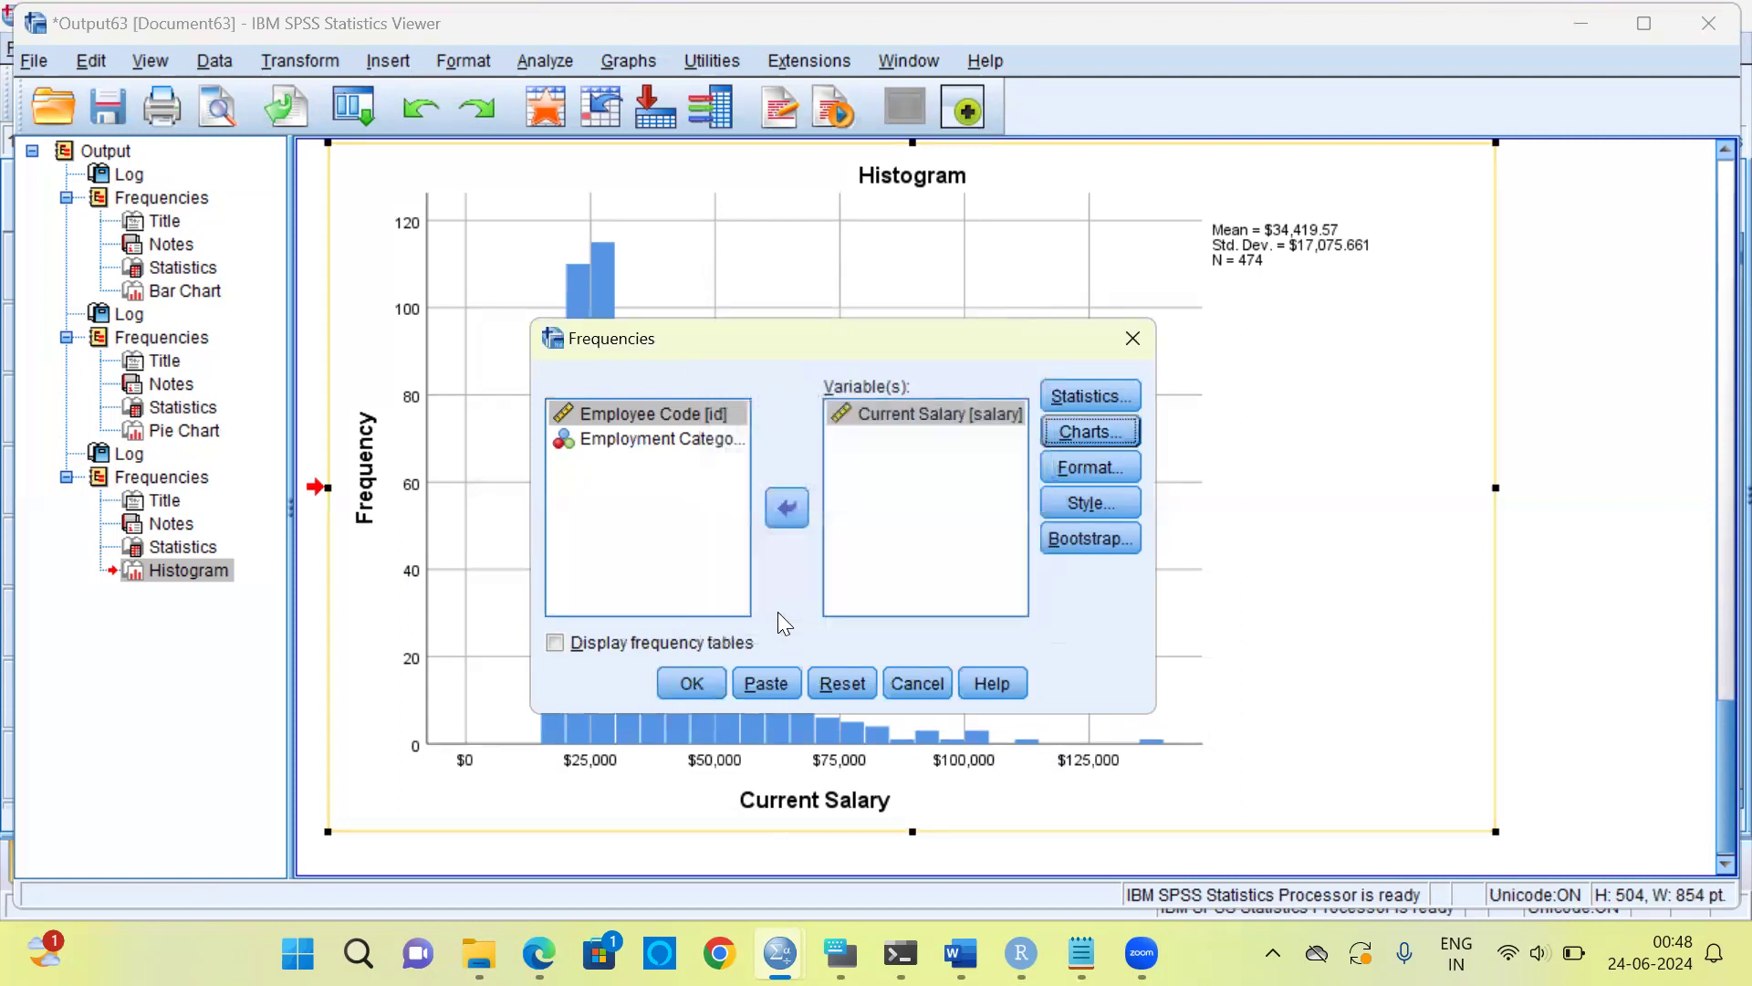
pyautogui.click(670, 691)
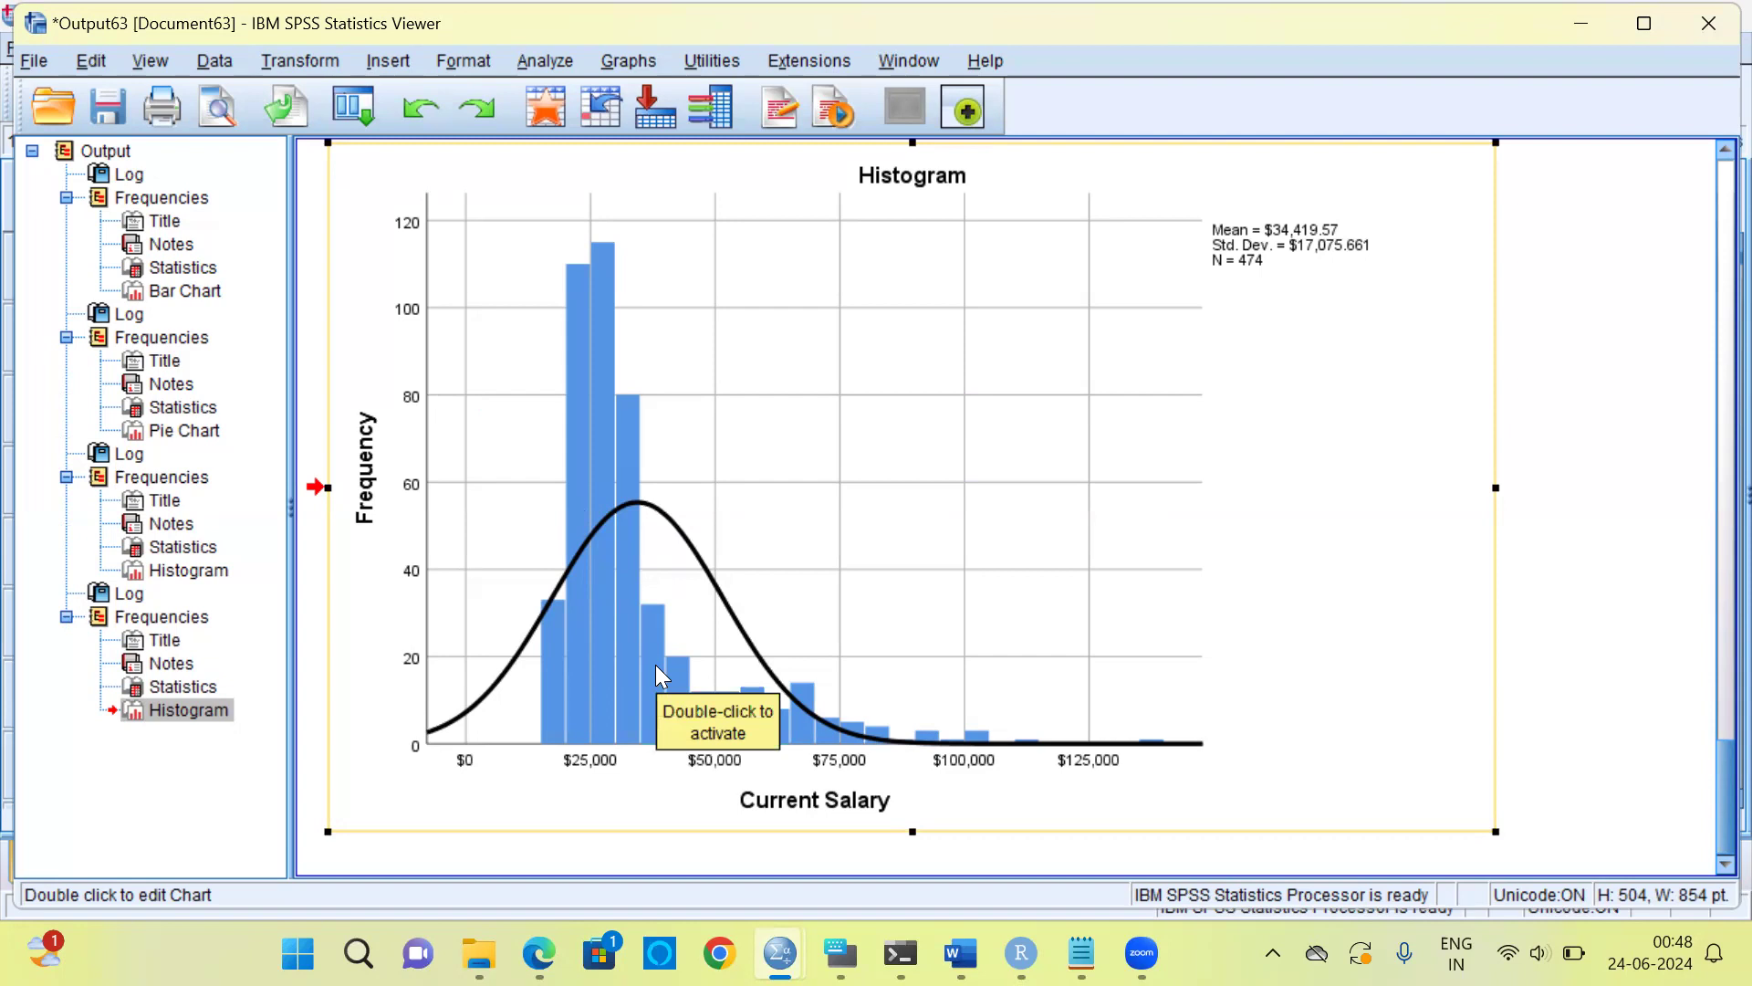
# Review the bar chart, the pie chart and both Current Salary histograms in the output one after another.
pyautogui.click(200, 296)
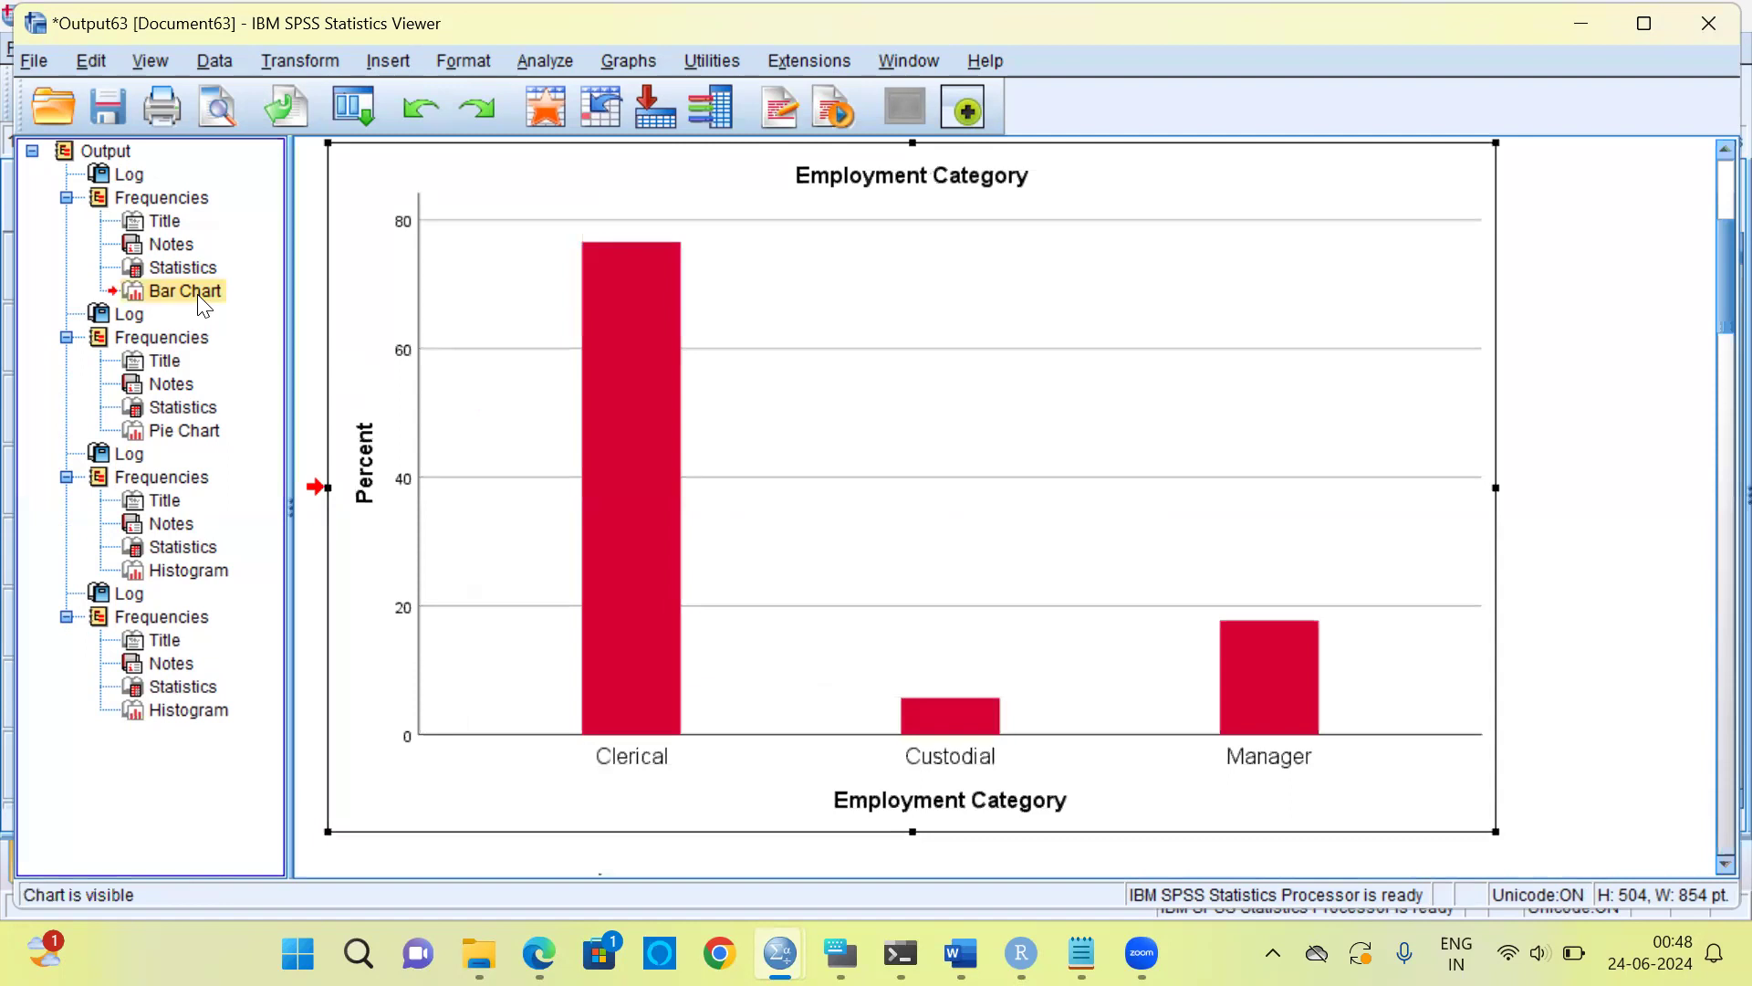
pyautogui.click(201, 438)
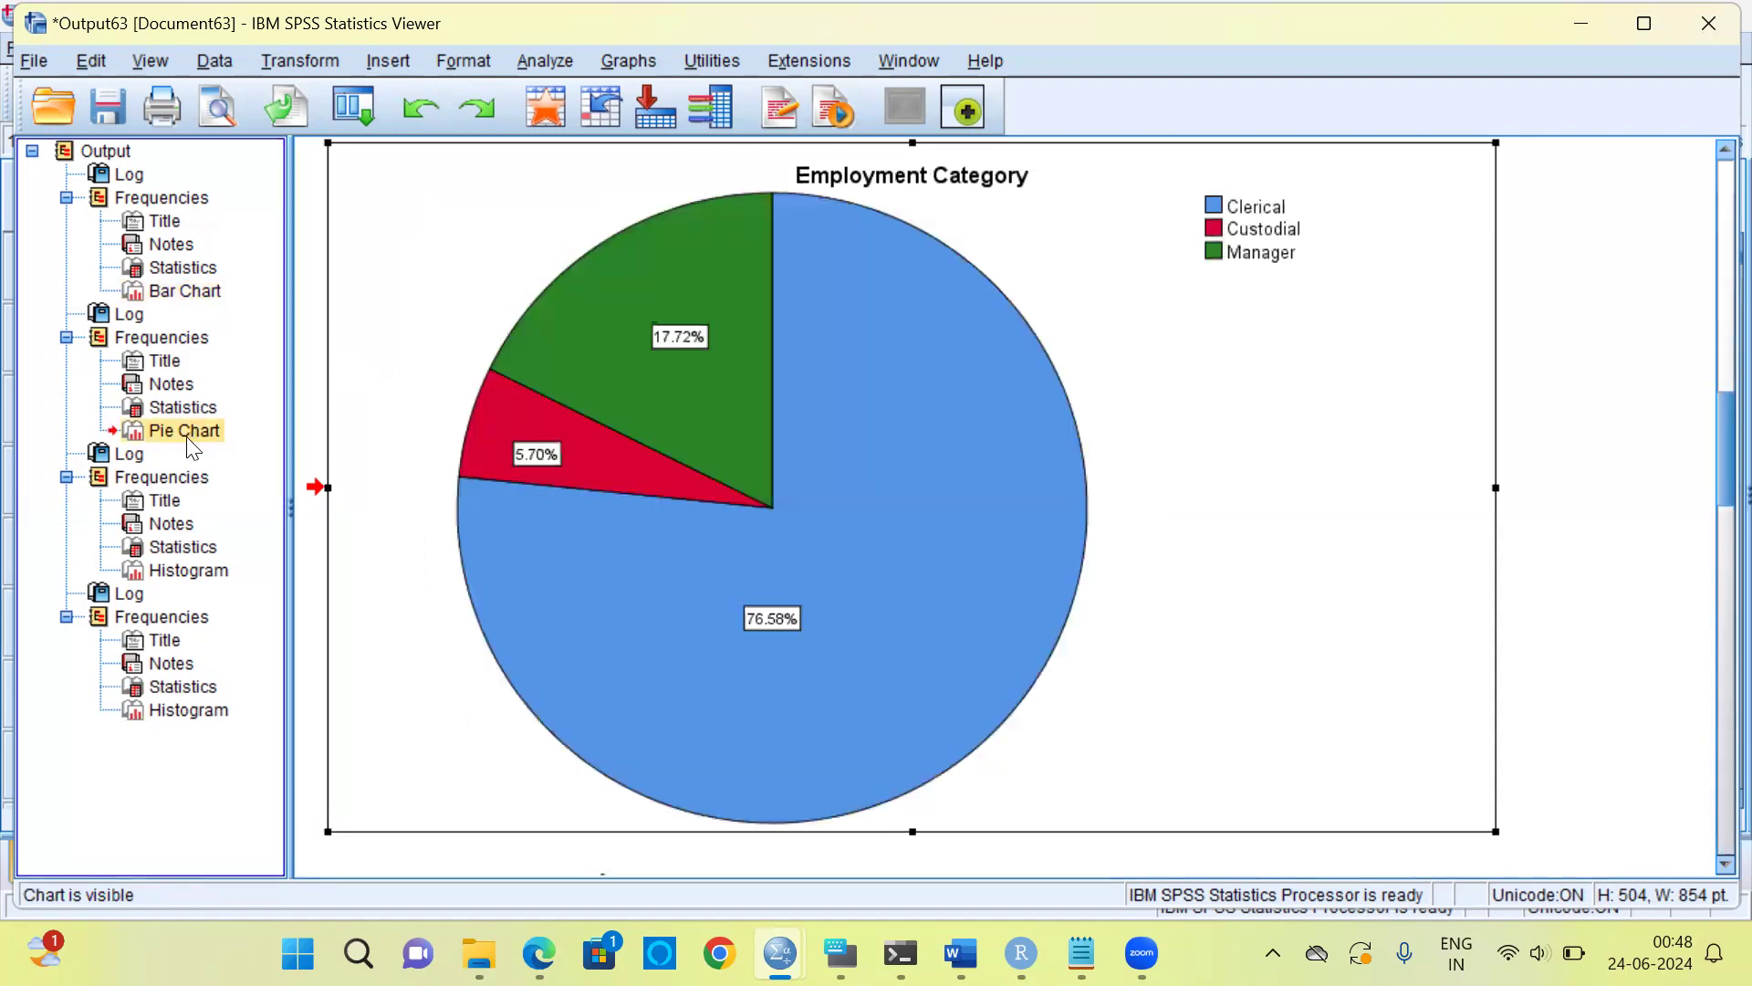
pyautogui.click(171, 575)
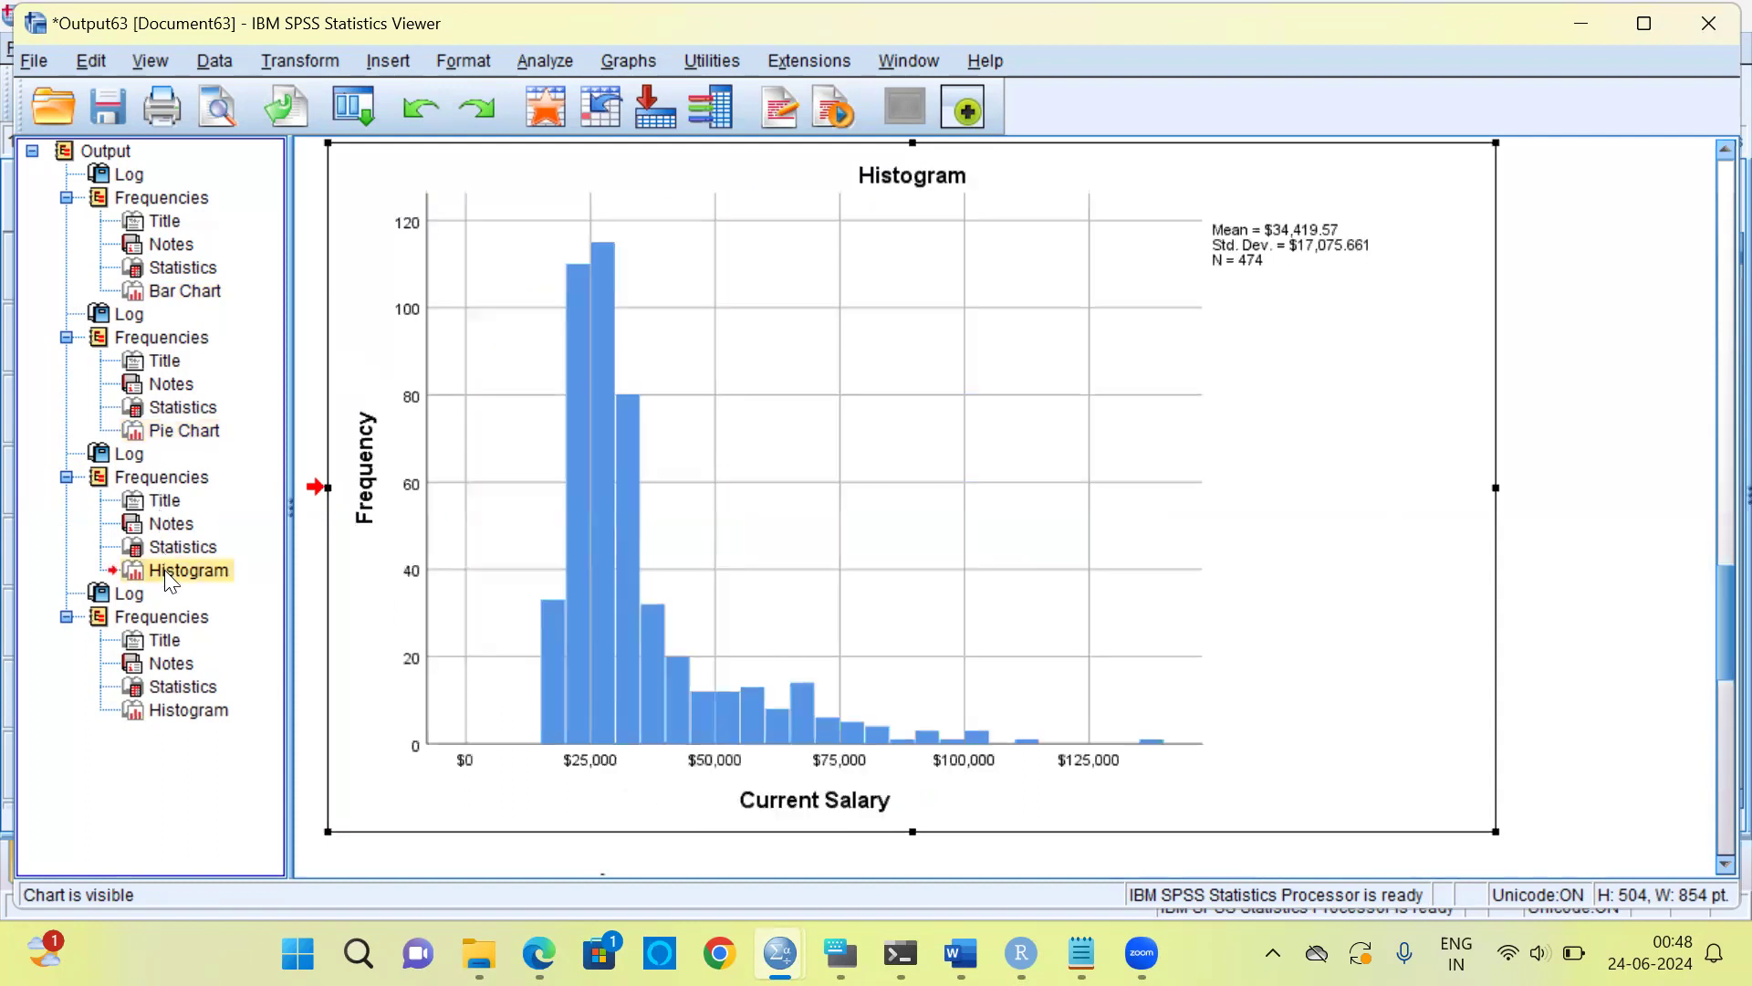
pyautogui.click(162, 721)
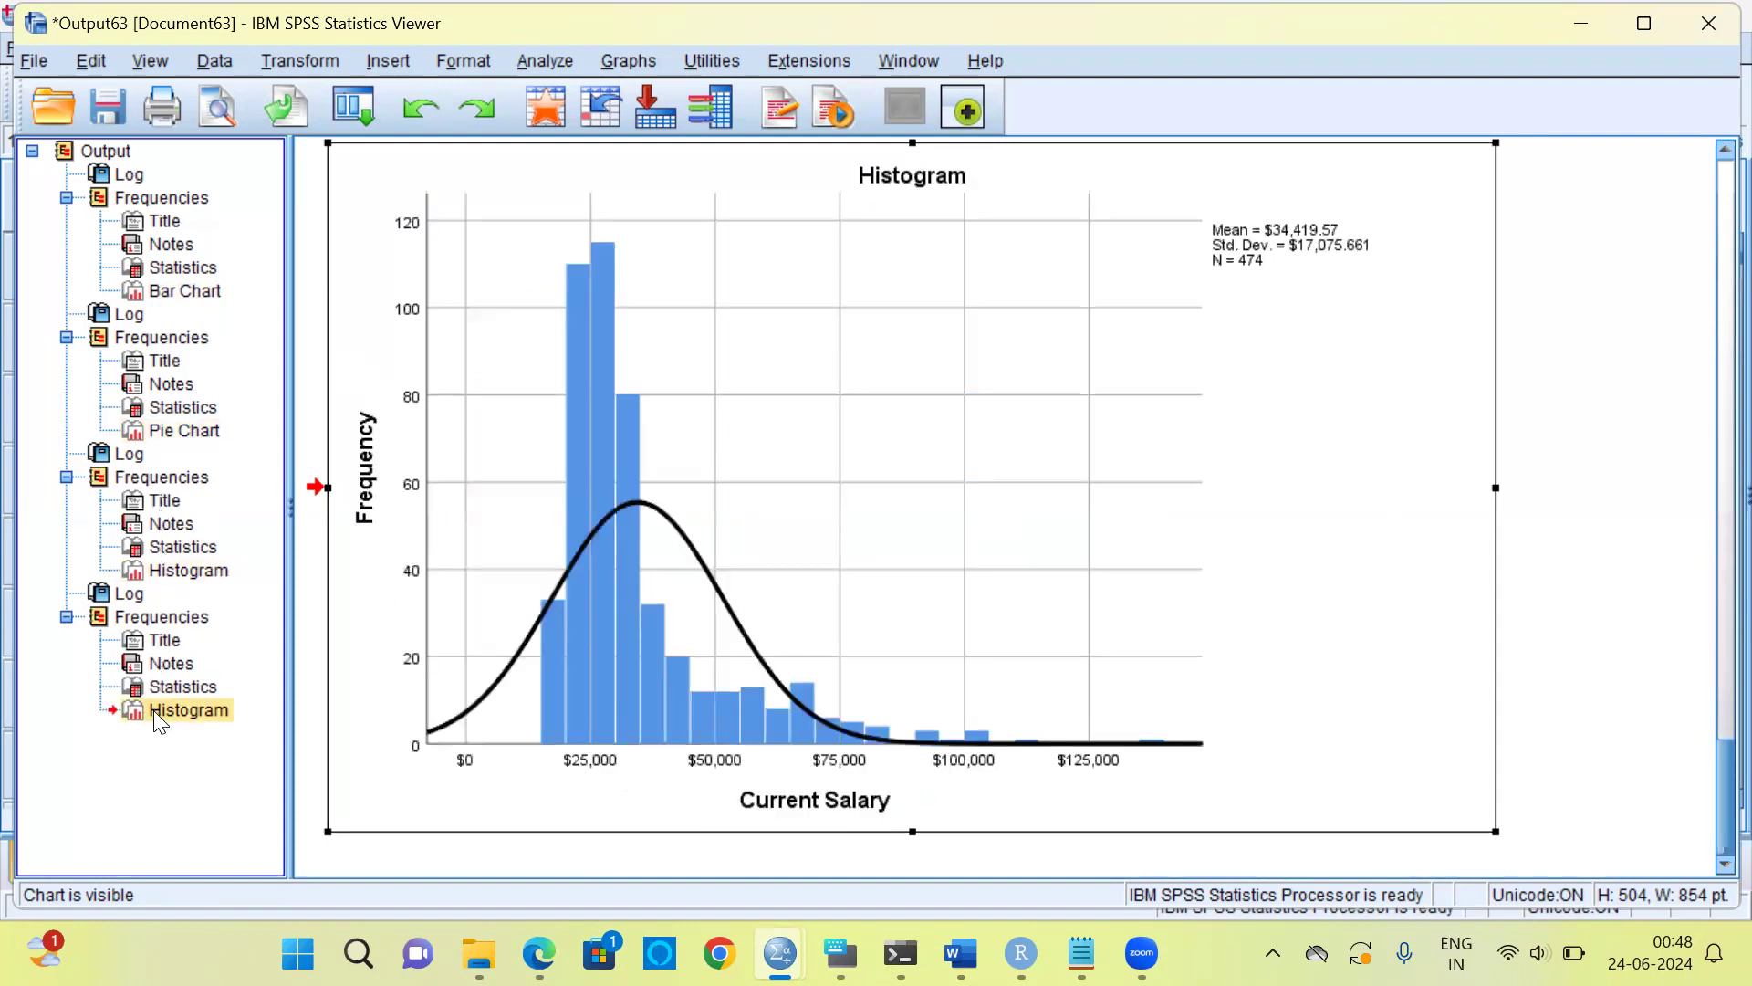